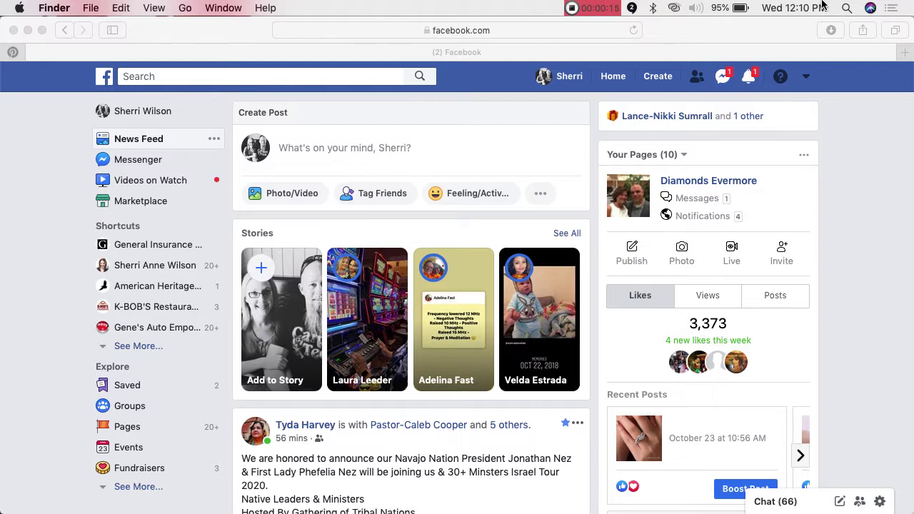
- Open the list of ad accounts through Facebook's Manage Ads option
click(785, 29)
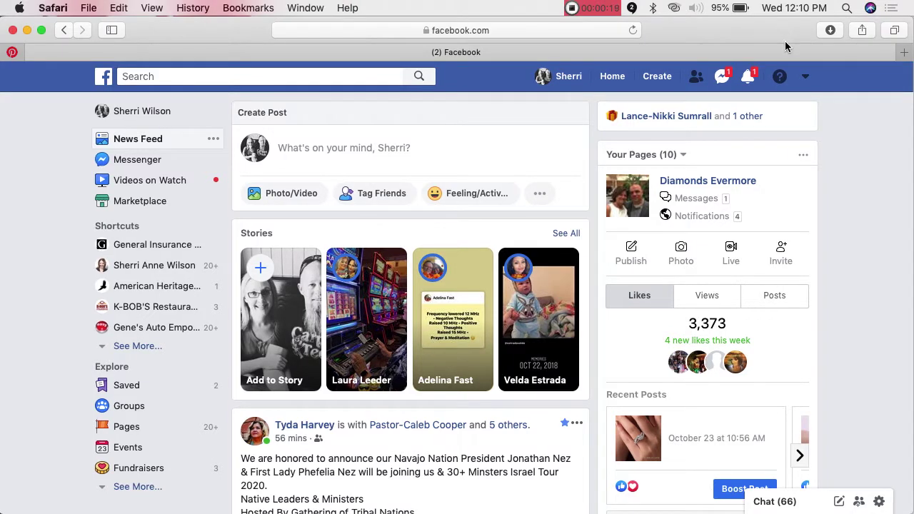
click(805, 76)
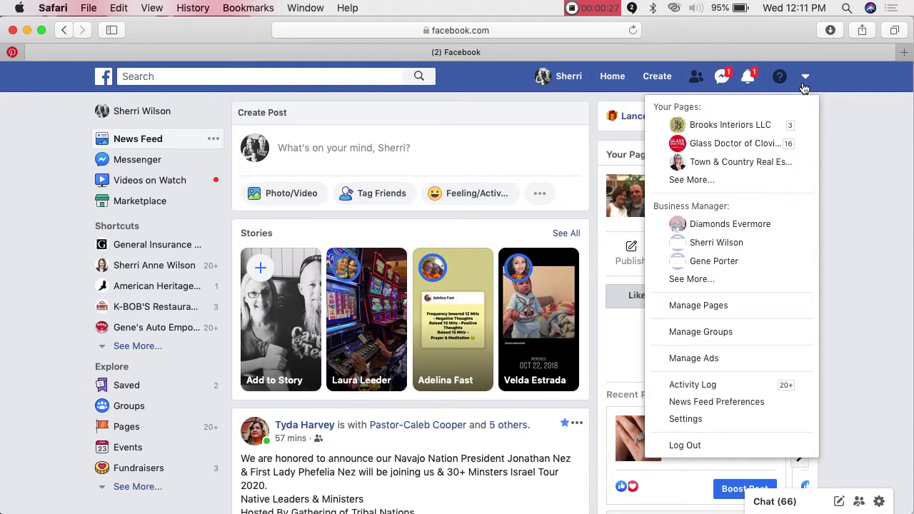
click(706, 365)
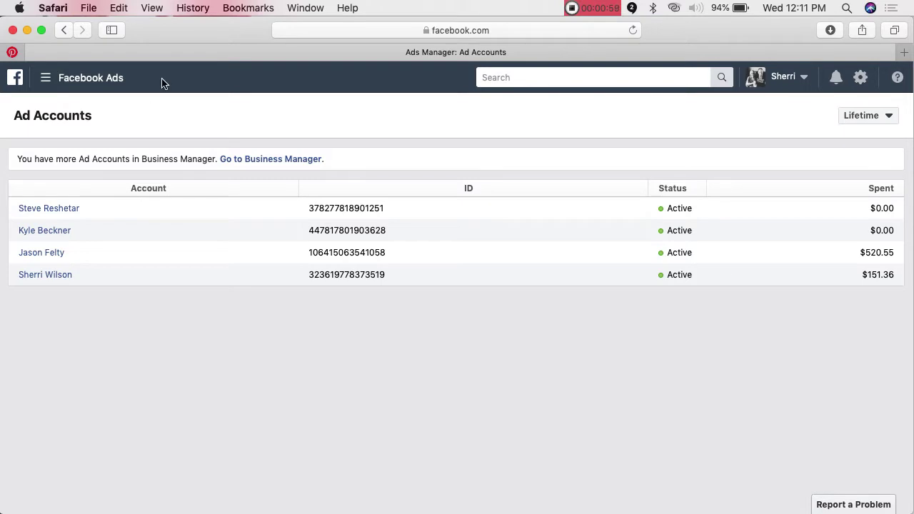
- Show the full set of Facebook Ads tools and open Ads Manager
click(45, 79)
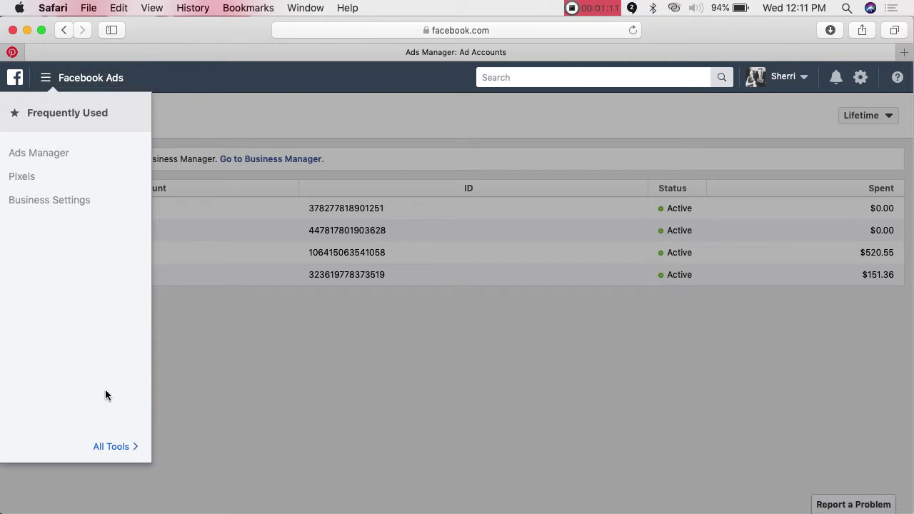
click(112, 446)
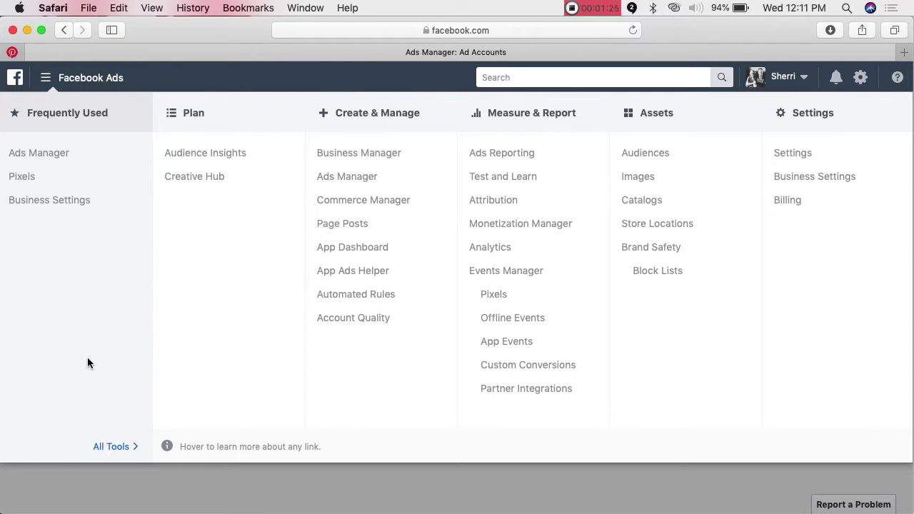
click(53, 156)
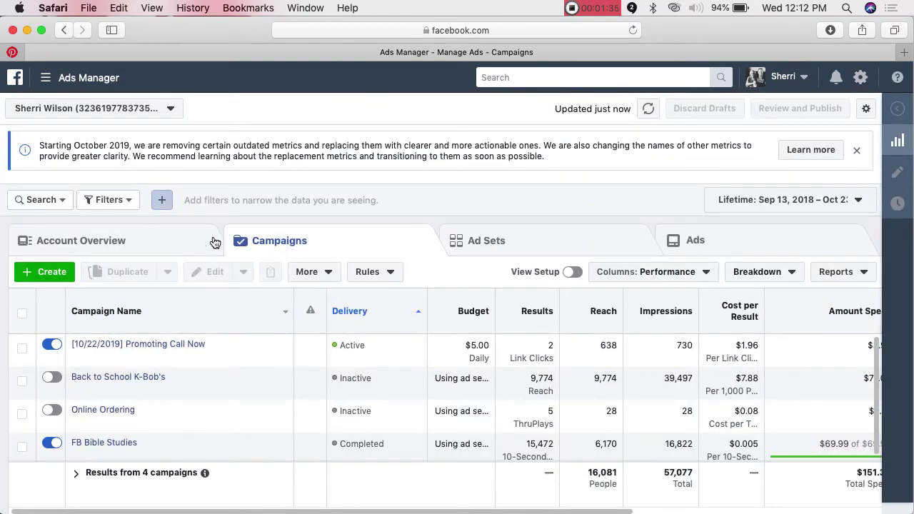
- Switch Ads Manager to the ad account grouped under the owner's own business, the last entry in the account list
click(170, 111)
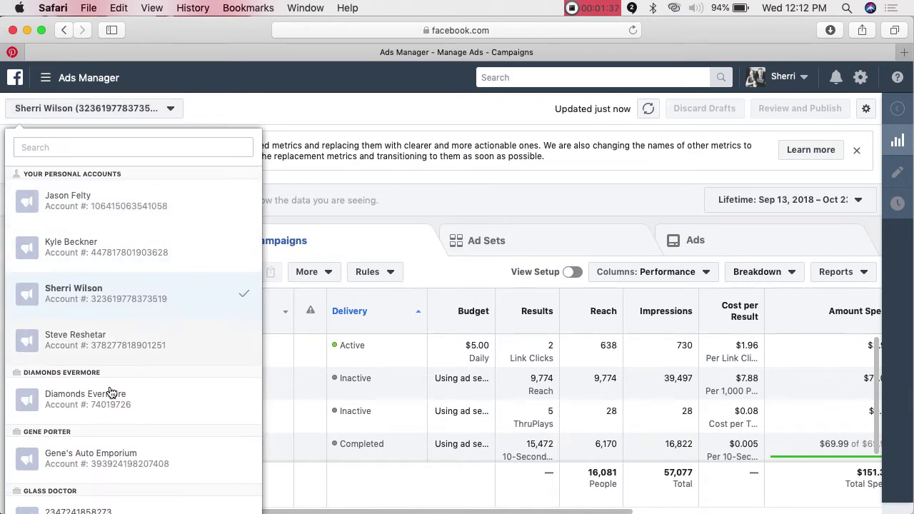
scroll(132, 400, down, 3)
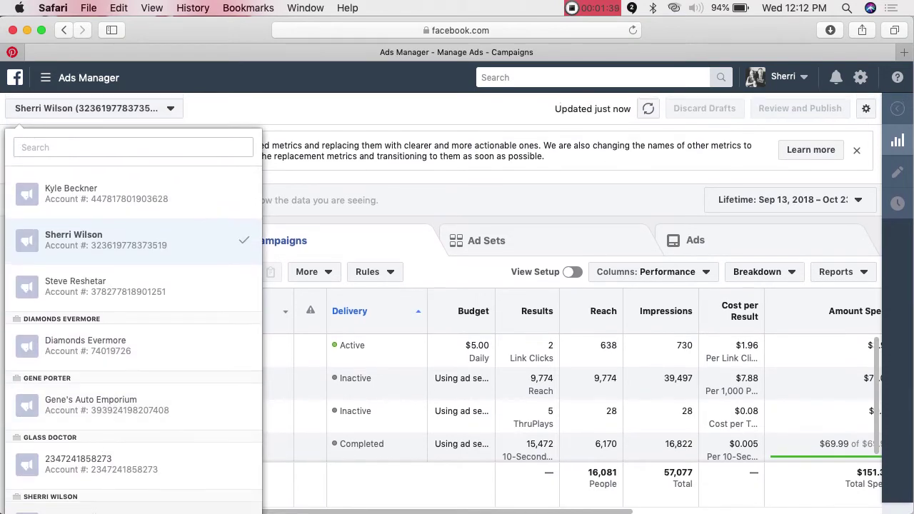
click(91, 508)
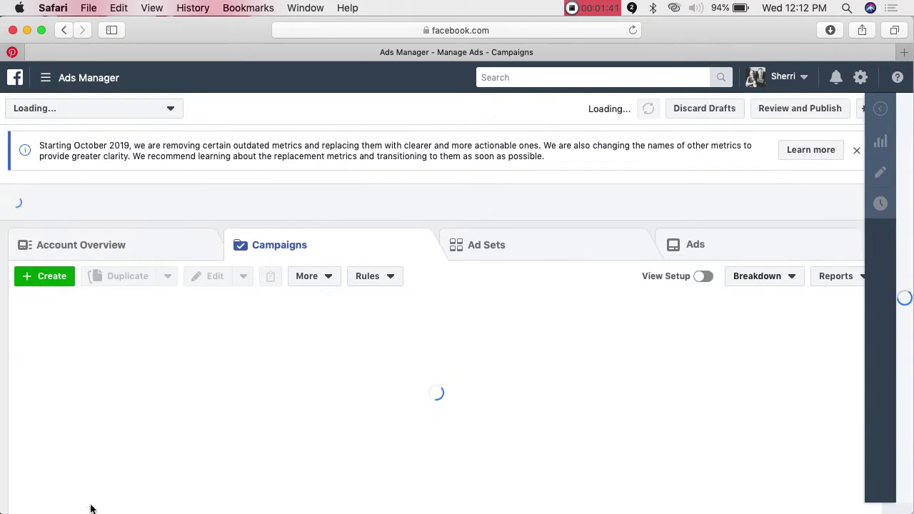
- Switch from the personal profile to the owner's business profile in Ads Manager
click(172, 109)
scroll(163, 202, down, 3)
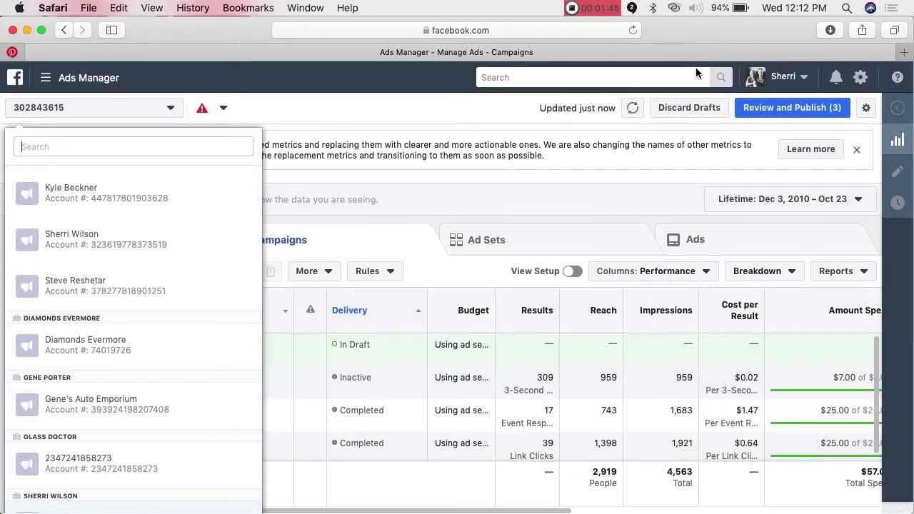
click(785, 77)
click(673, 353)
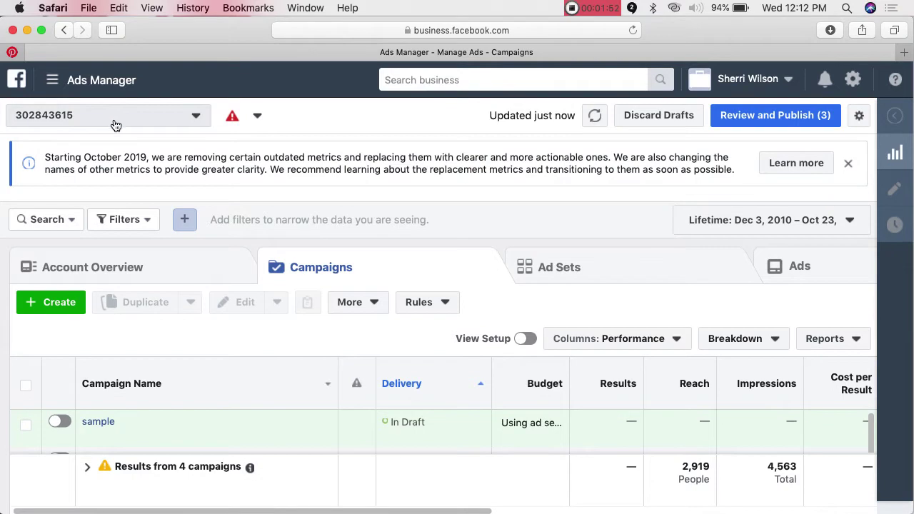
- Select the owner's personal ad account as the active account for the business view
click(114, 120)
scroll(115, 326, down, 2)
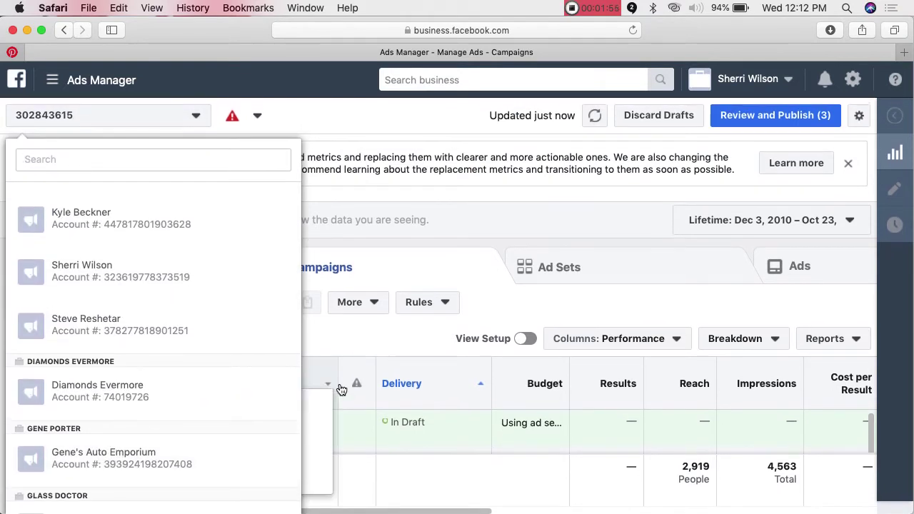
click(141, 272)
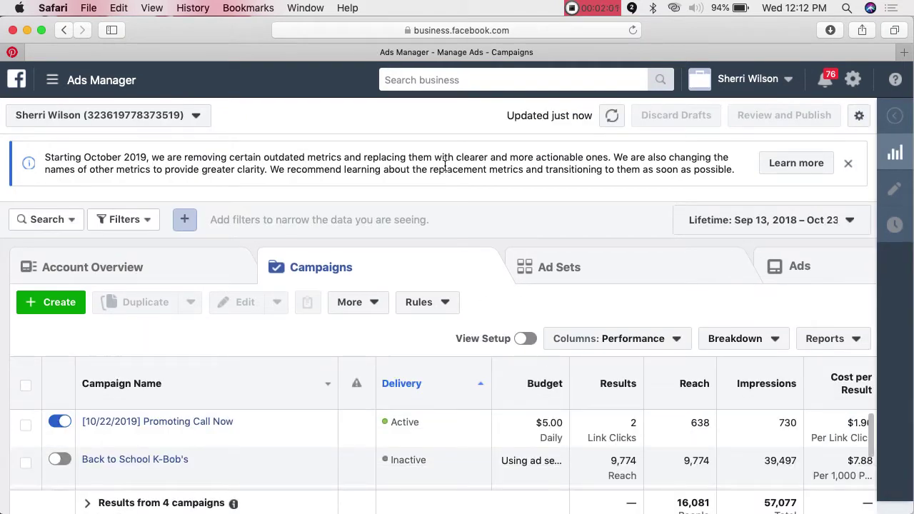
- Start creating a new campaign and choose Traffic as its marketing objective
click(57, 304)
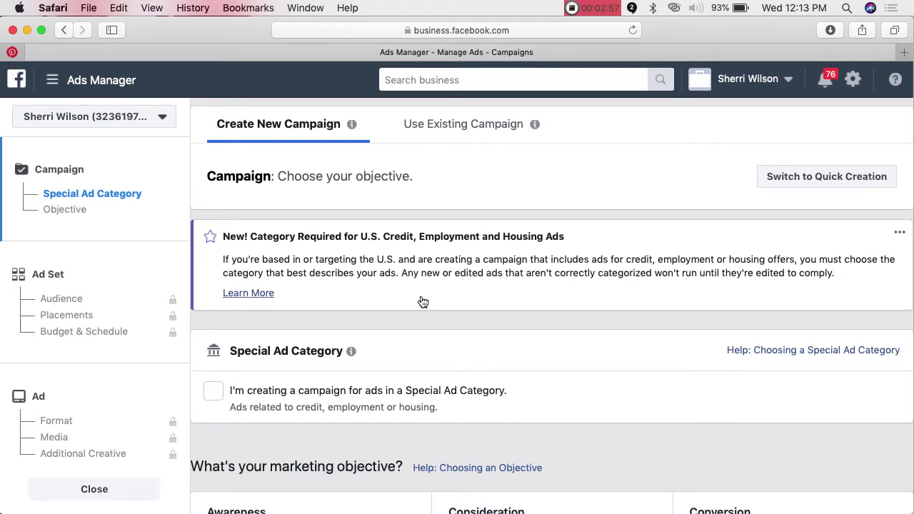
scroll(440, 349, down, 5)
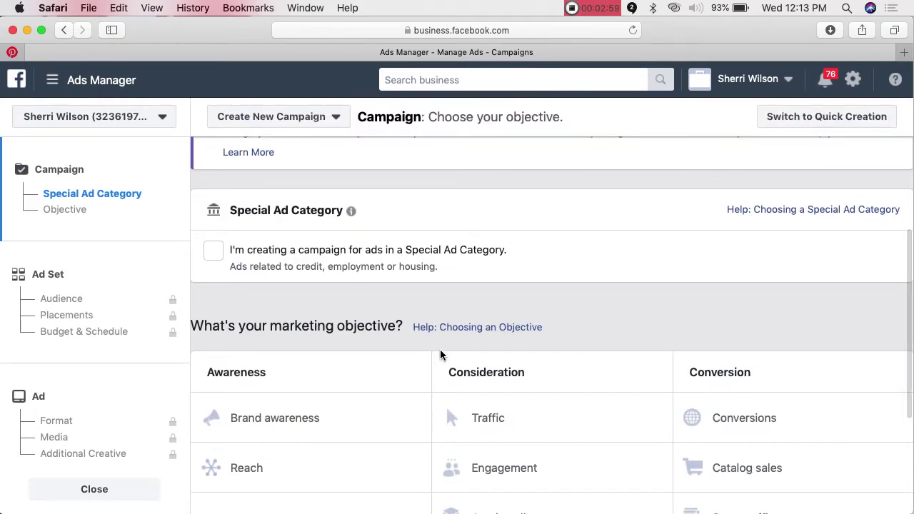
scroll(441, 355, down, 5)
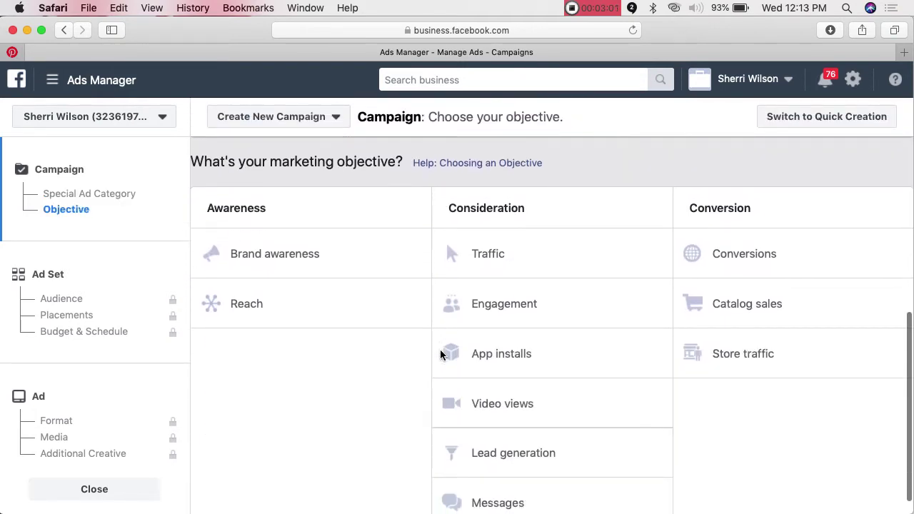
scroll(440, 355, down, 2)
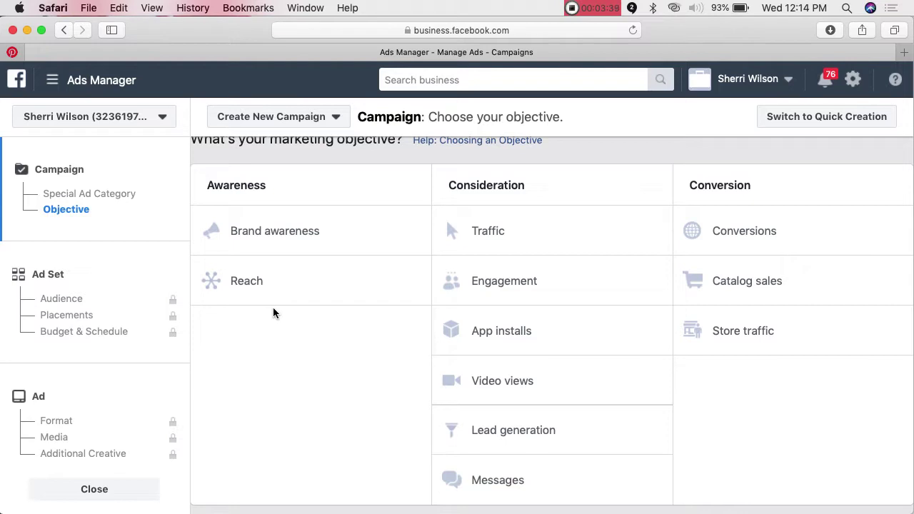
scroll(487, 356, down, 1)
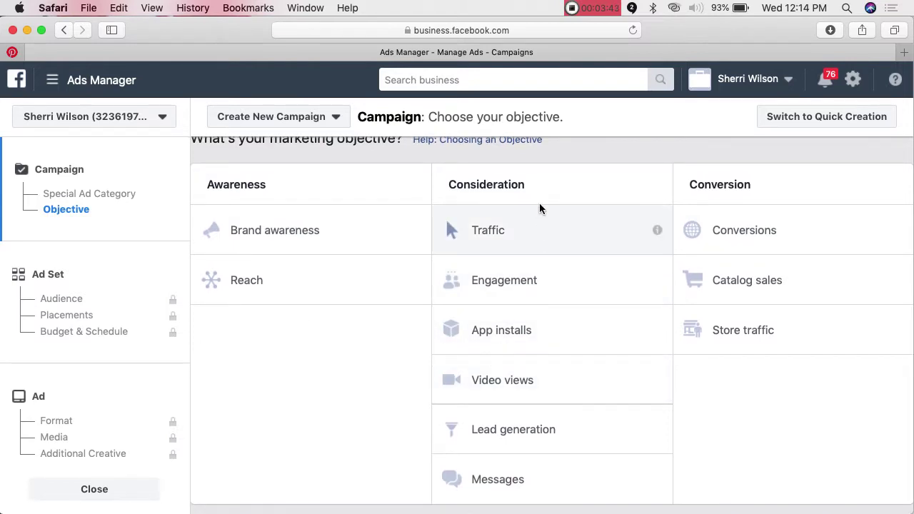
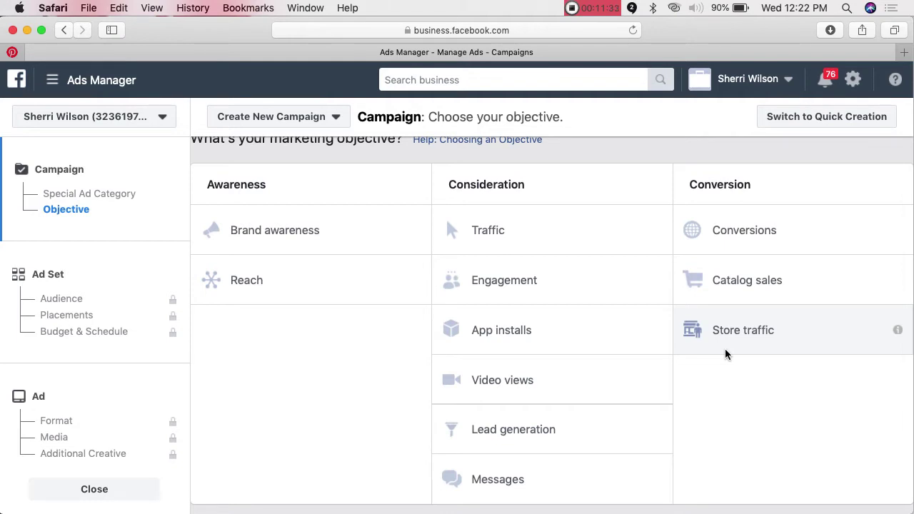
scroll(812, 368, down, 1)
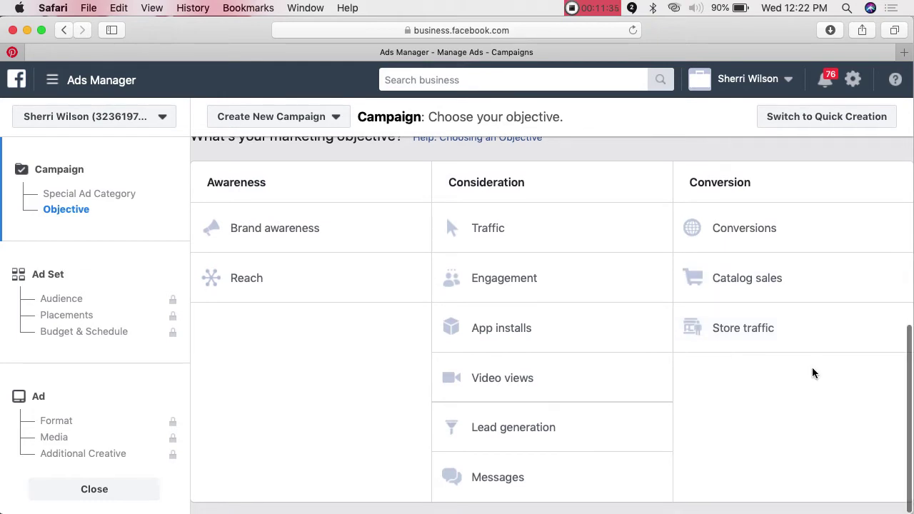
click(486, 239)
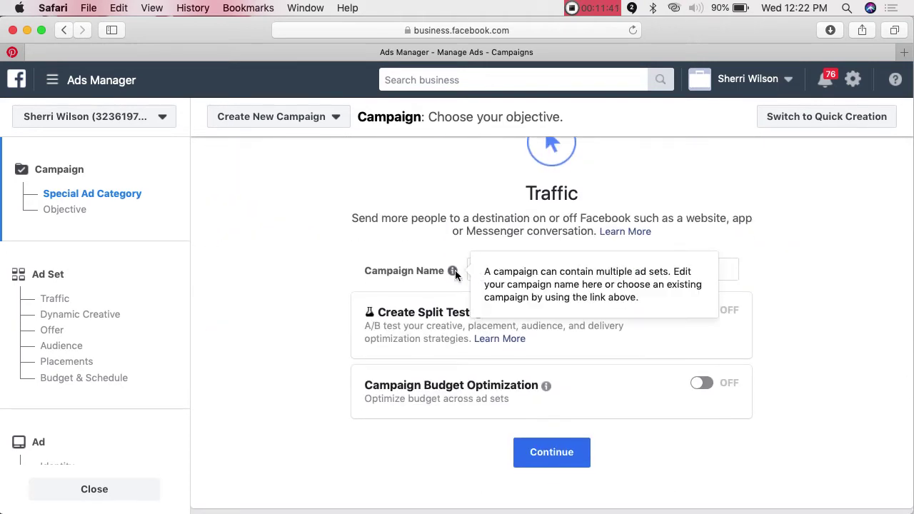
- Name the campaign "Brand Quiz Traffic" and continue to the ad set settings
click(726, 270)
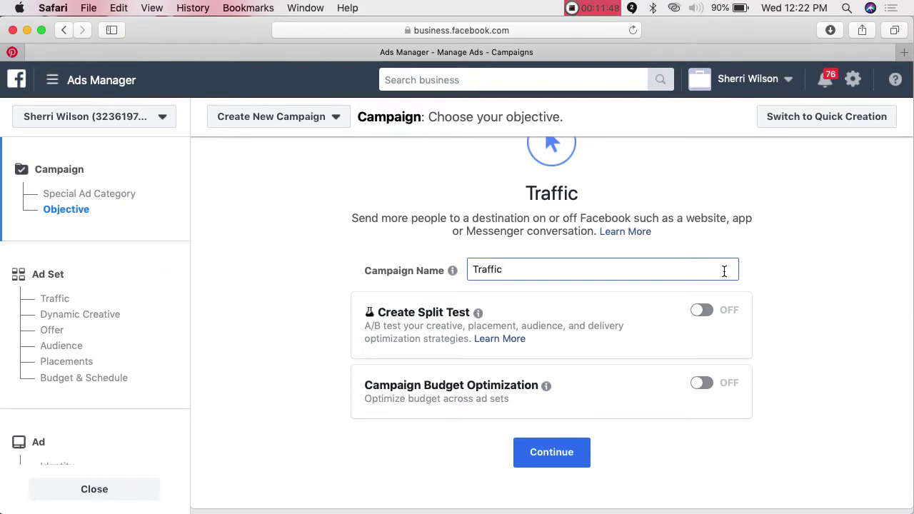
mouse_move(546, 386)
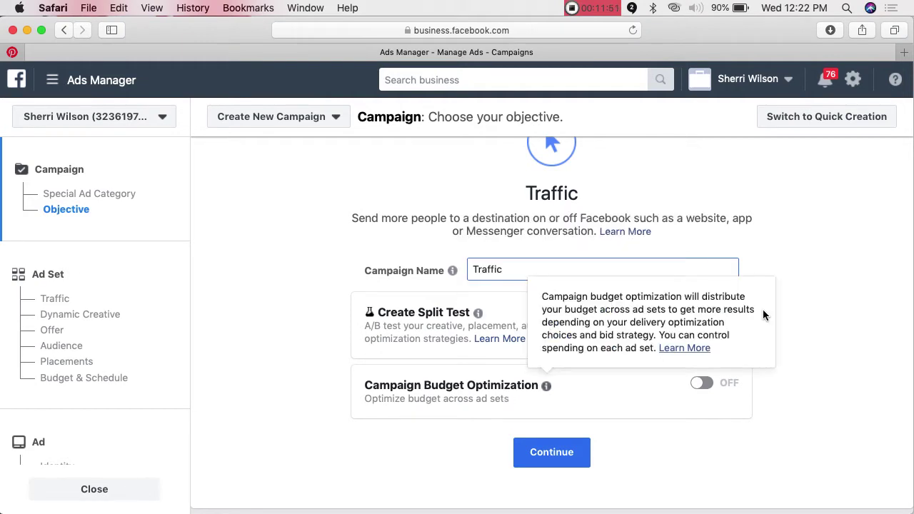
text(Brand Quiz)
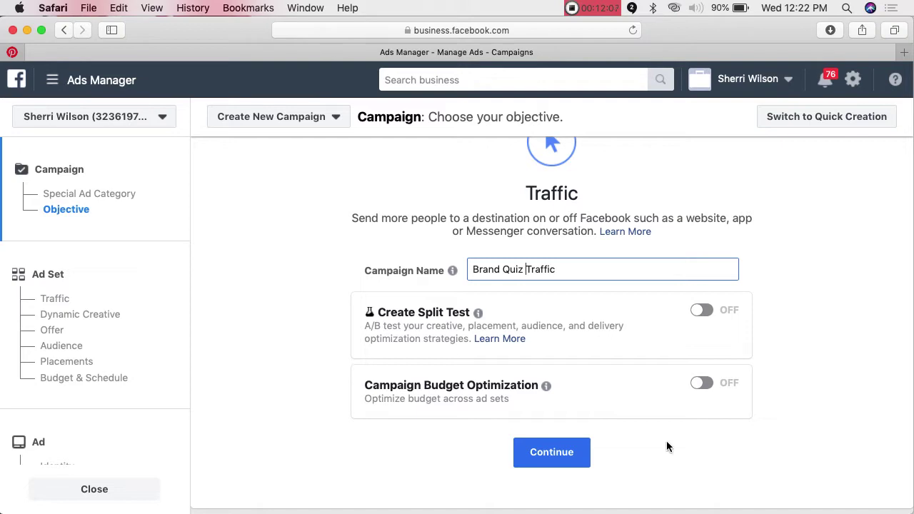
click(560, 456)
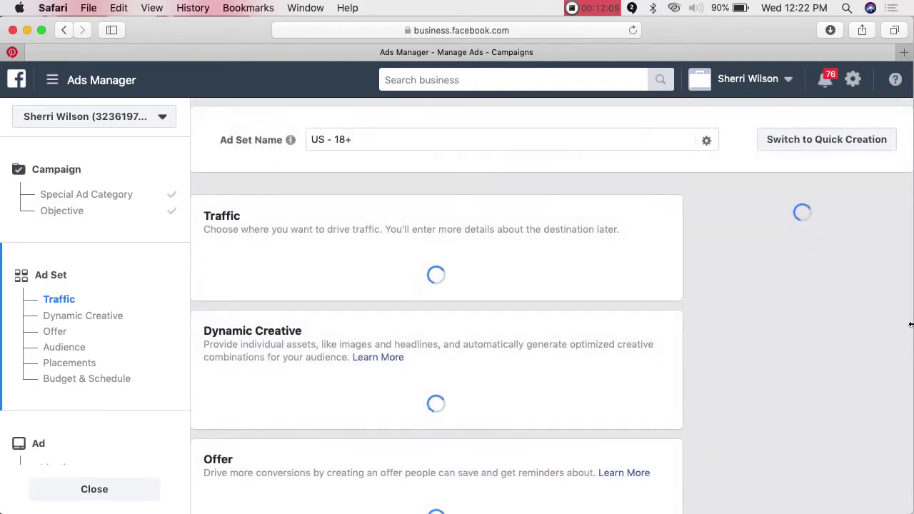
- Replace the default ad set name with "Brand Quiz Red"
click(372, 140)
triple_click(371, 140)
click(210, 180)
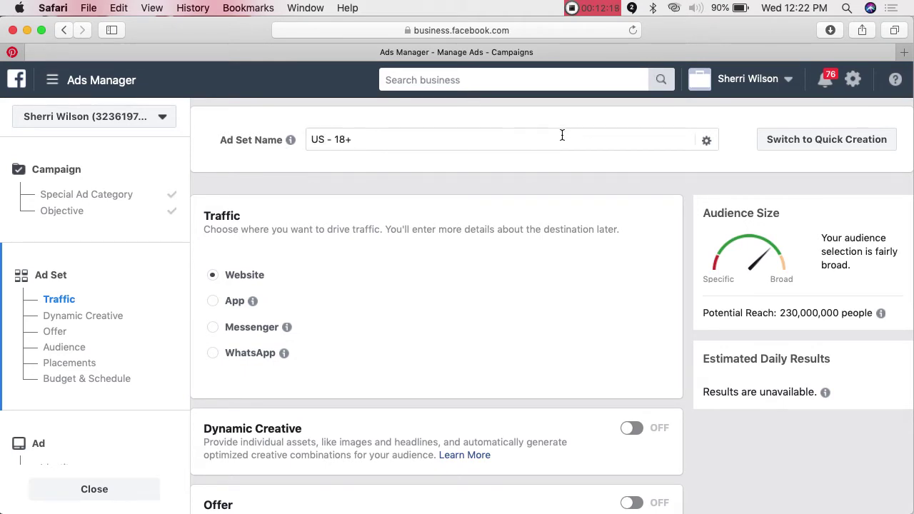
triple_click(400, 140)
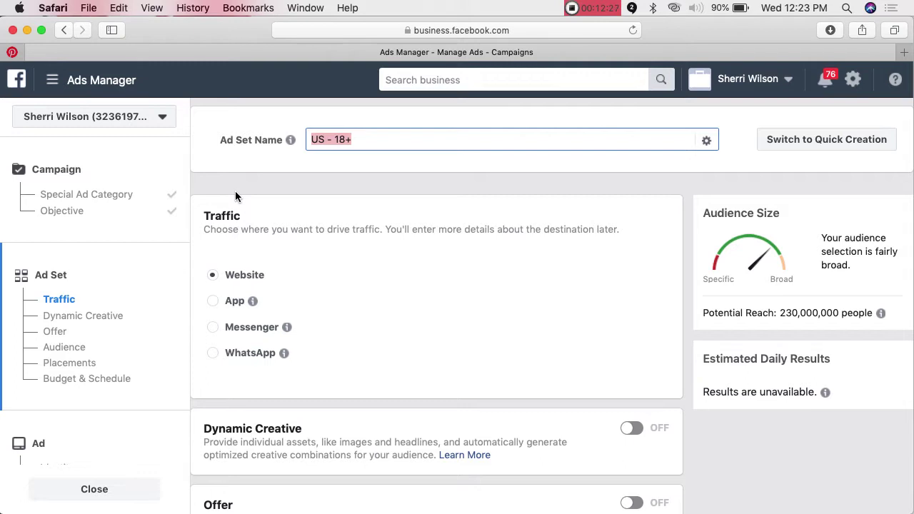
text(Brand Quiz Red)
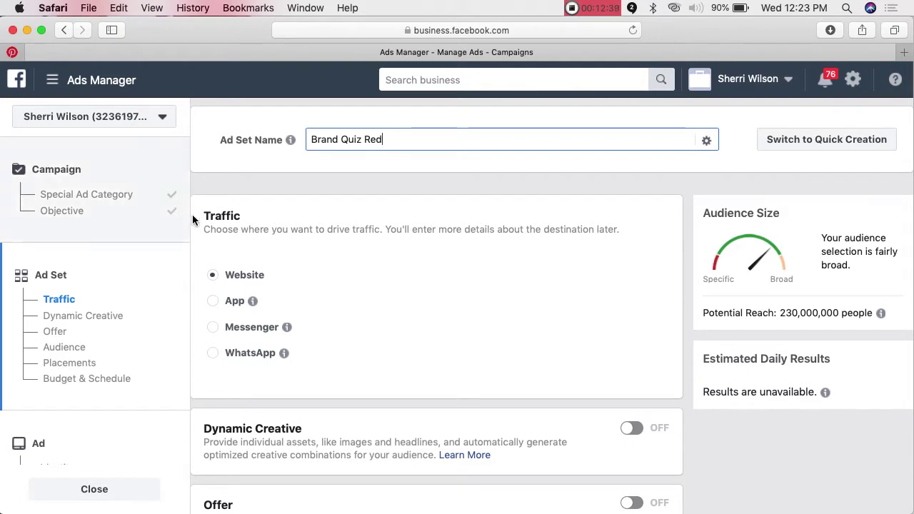
- Review the ad set's traffic destinations, including the WhatsApp explanation, and its audience, location, demographic and detailed targeting settings
scroll(436, 205, down, 3)
scroll(333, 253, up, 1)
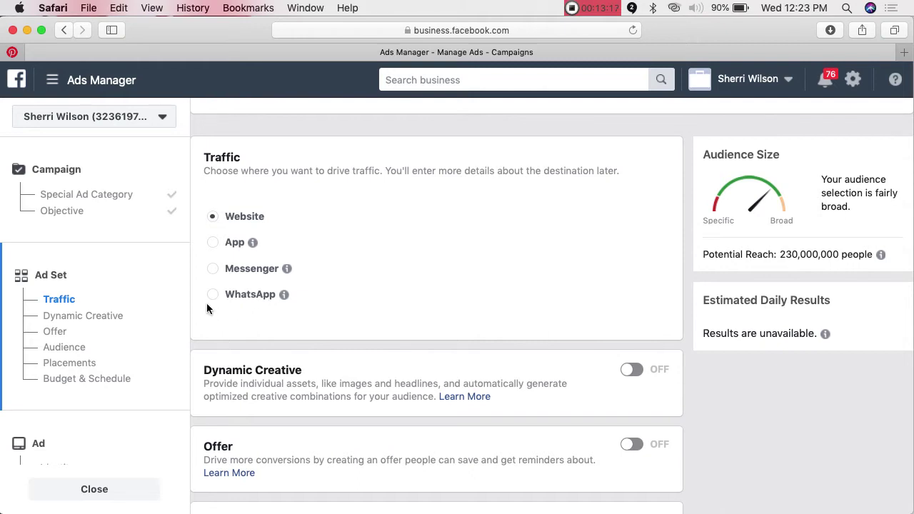
mouse_move(285, 298)
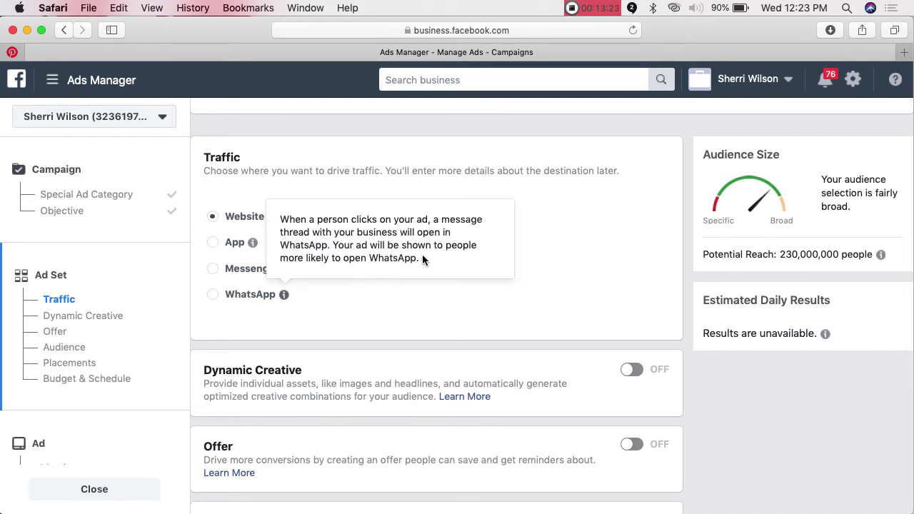
scroll(416, 340, down, 3)
scroll(415, 340, up, 1)
scroll(415, 339, down, 2)
scroll(415, 340, down, 5)
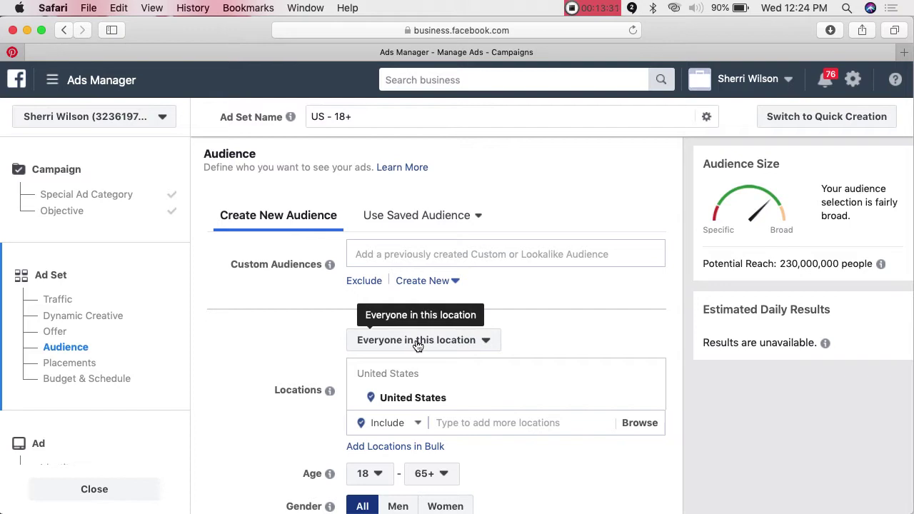
click(486, 232)
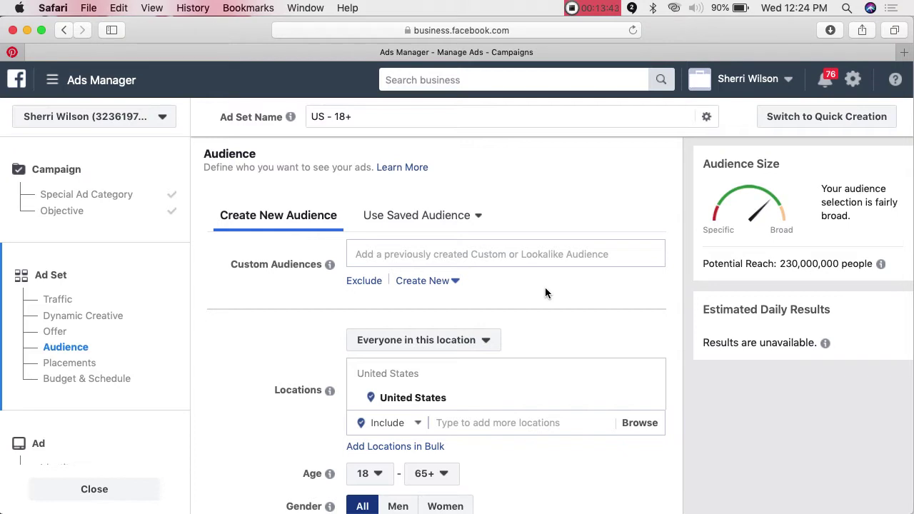
scroll(545, 290, down, 5)
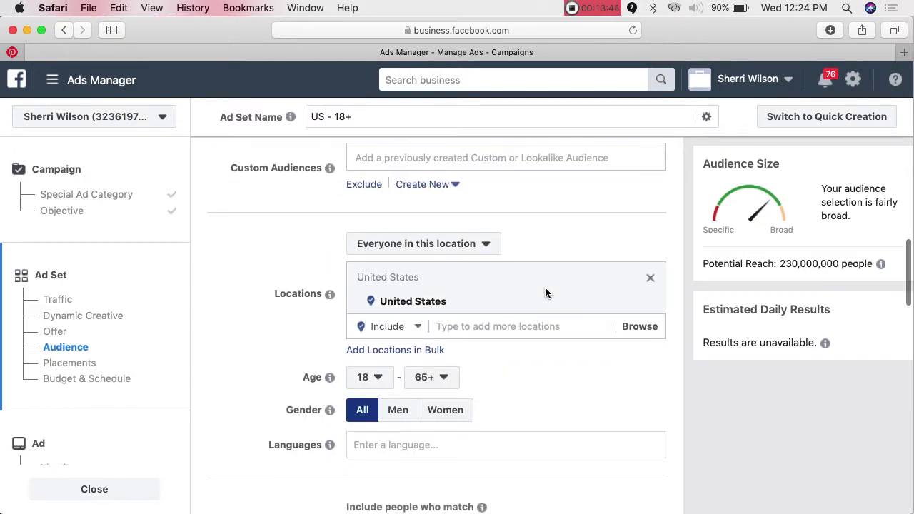
scroll(545, 287, down, 1)
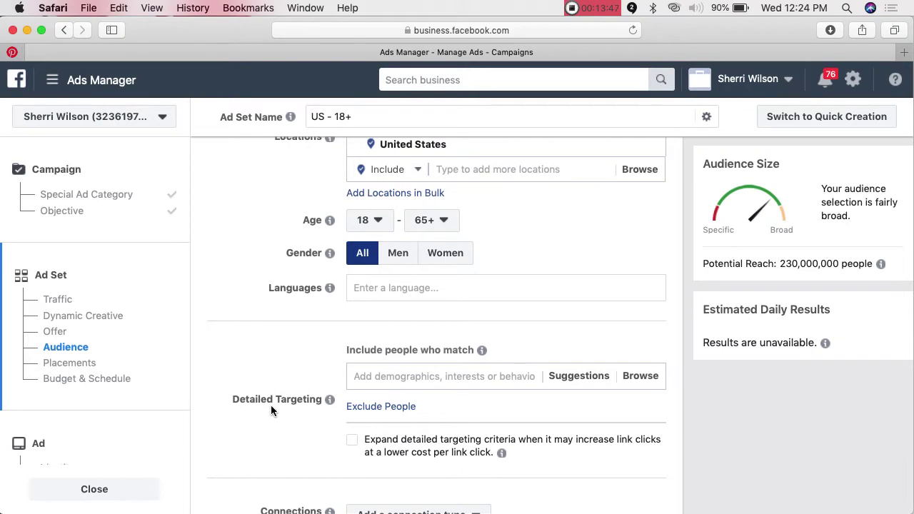
scroll(535, 265, up, 4)
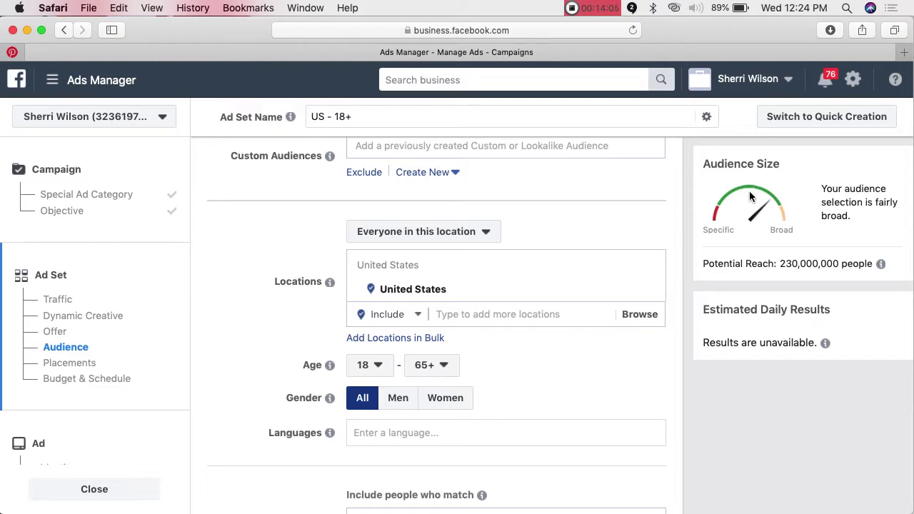
- Check whether a saved audience is available for the ad set
scroll(534, 250, up, 1)
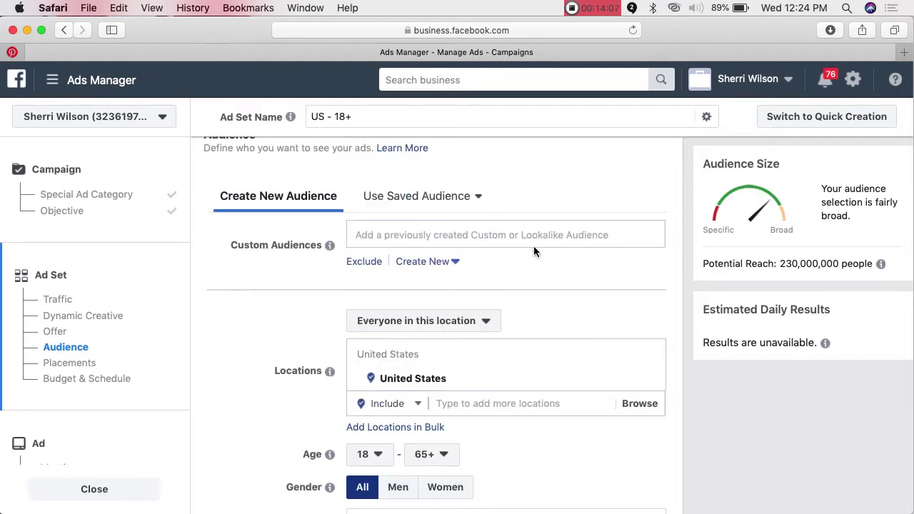
scroll(533, 252, up, 2)
scroll(479, 236, down, 1)
click(478, 191)
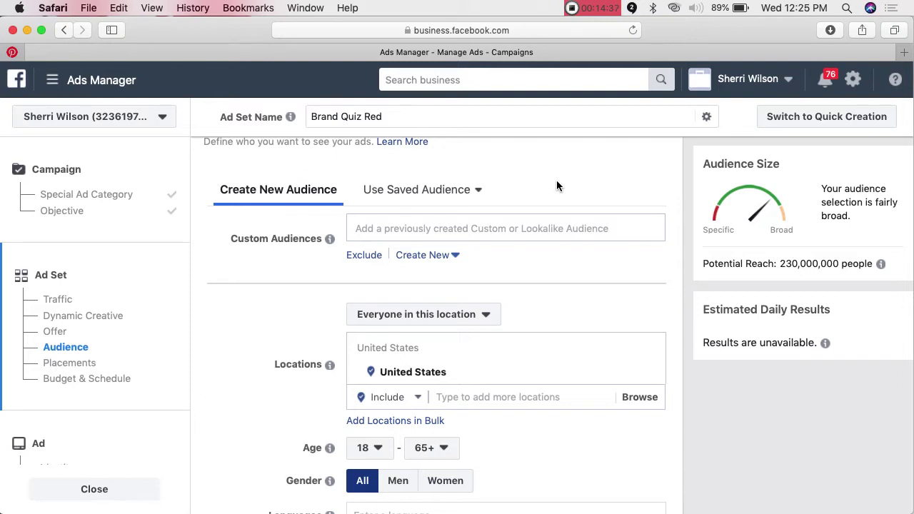
scroll(556, 181, down, 1)
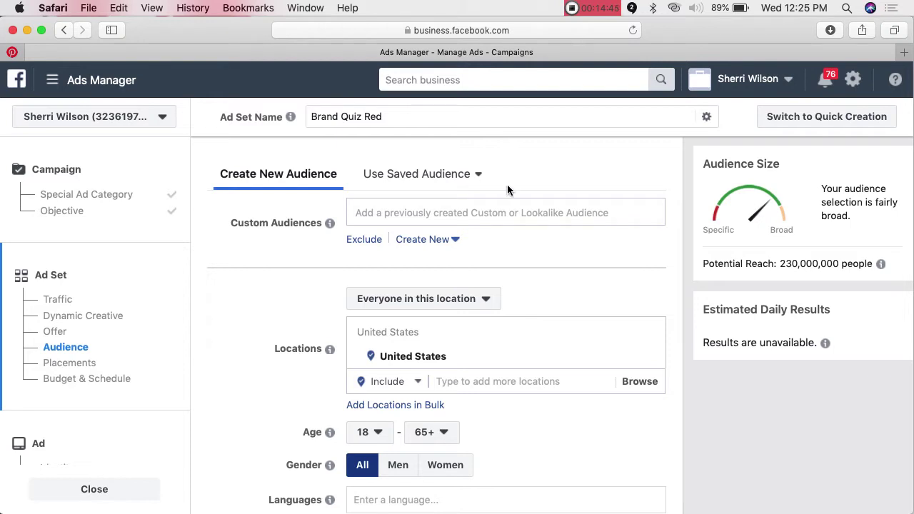
click(480, 176)
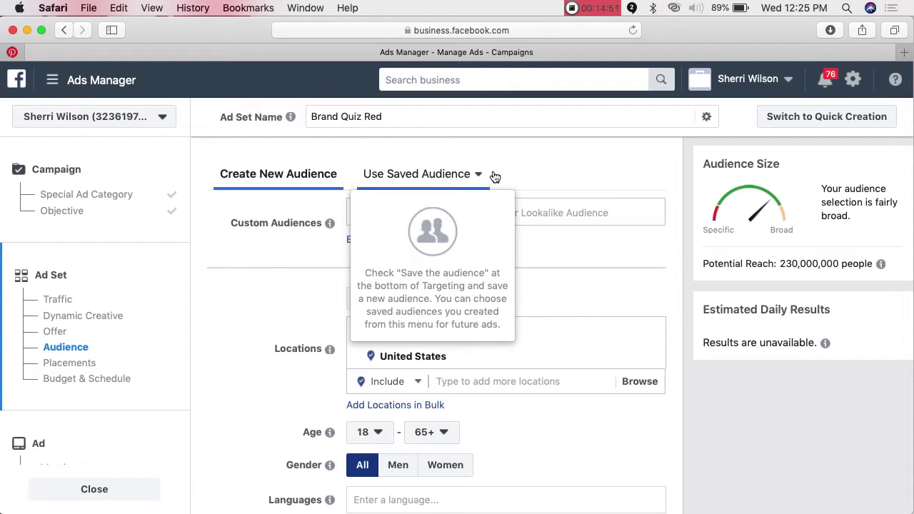
click(554, 166)
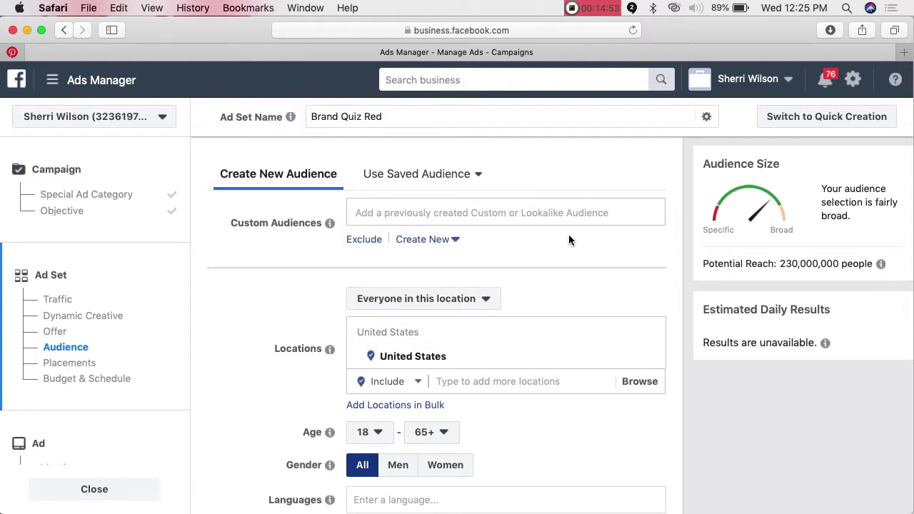
- Remove United States from the audience's targeted locations
scroll(569, 240, down, 3)
scroll(569, 240, down, 1)
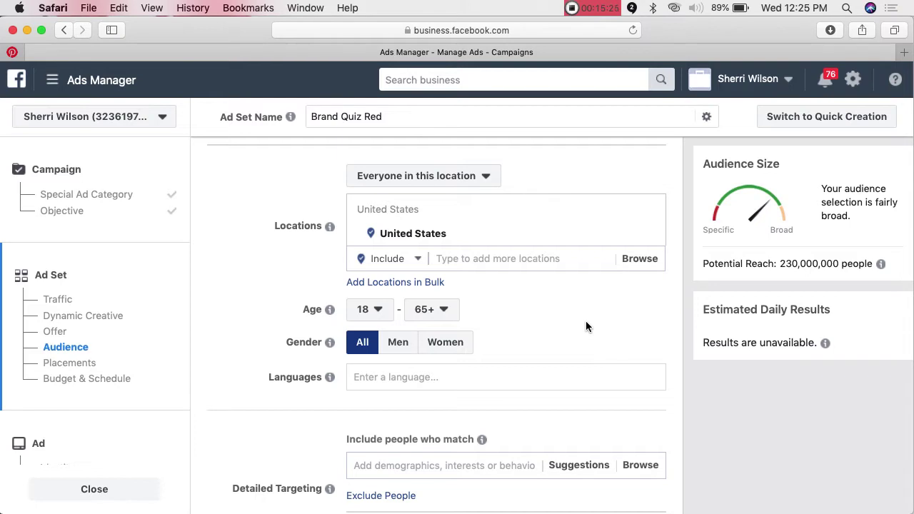
scroll(586, 327, up, 1)
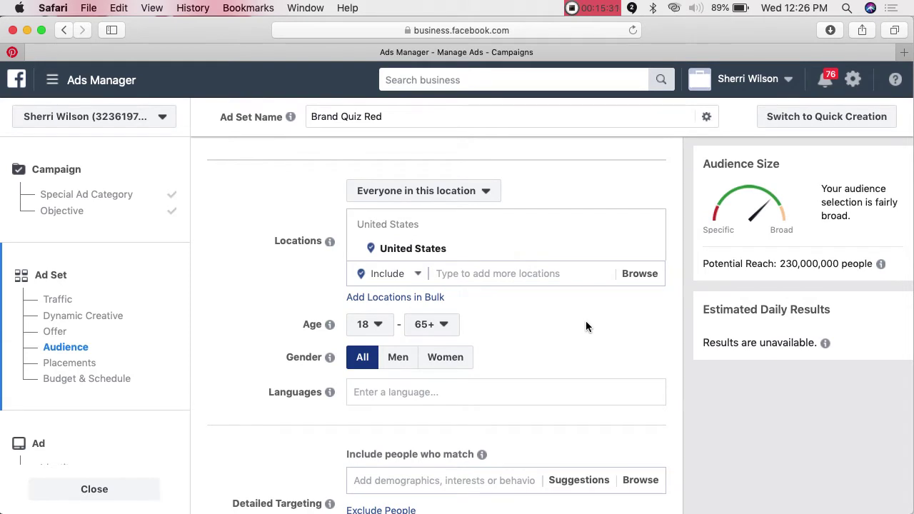
click(652, 250)
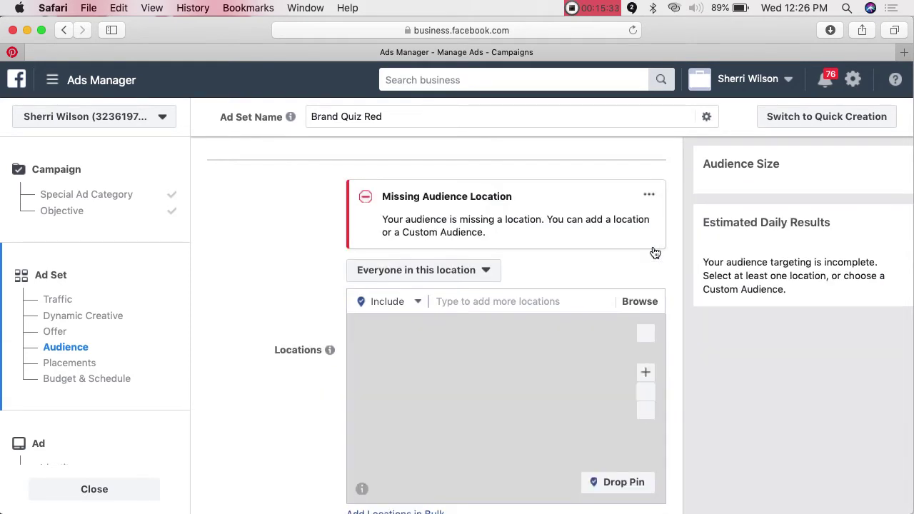
click(493, 304)
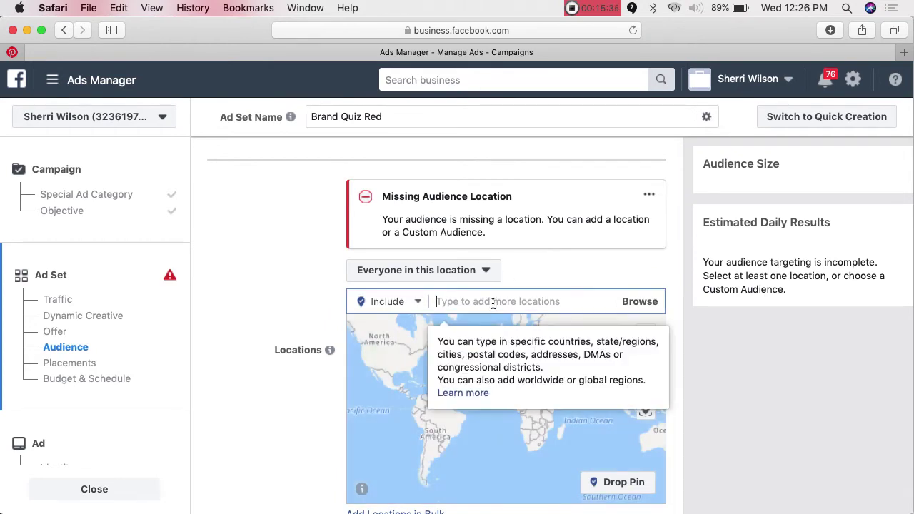
text(Clovis Nm)
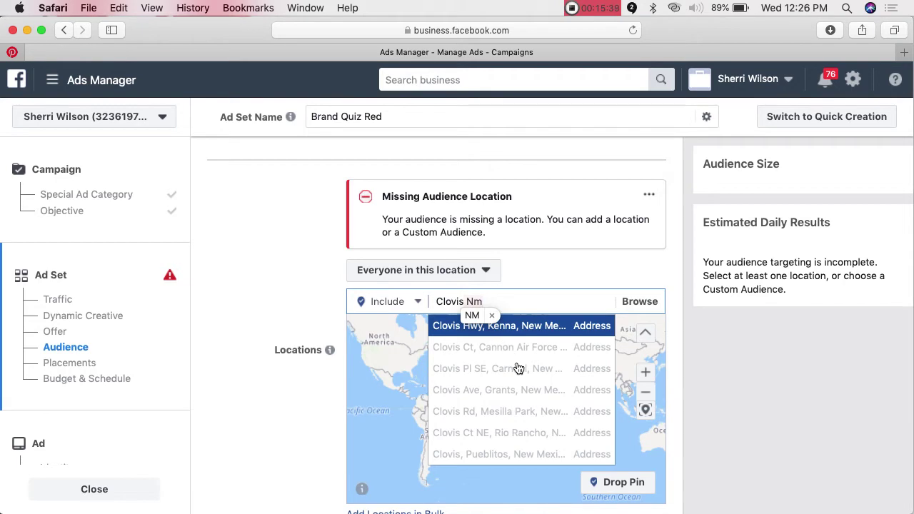
click(469, 315)
scroll(543, 357, up, 1)
scroll(541, 335, down, 1)
click(539, 307)
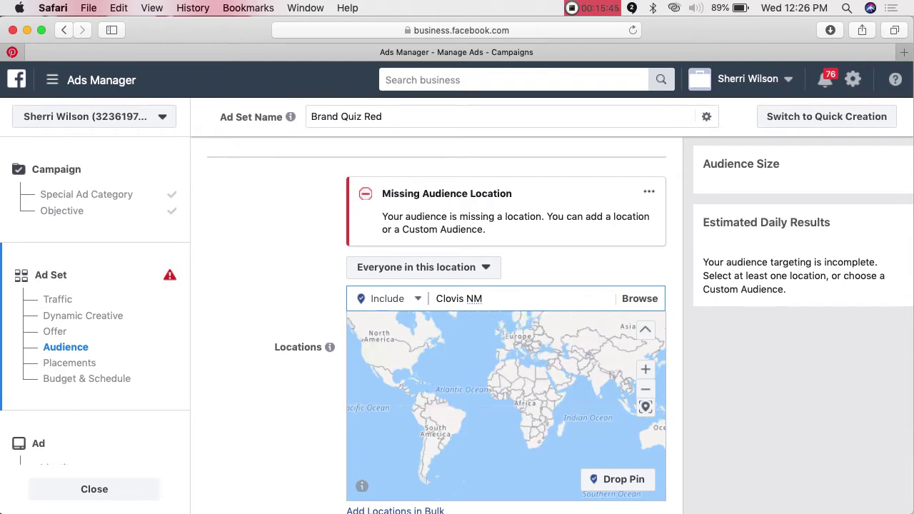
triple_click(481, 308)
key(BackSpace)
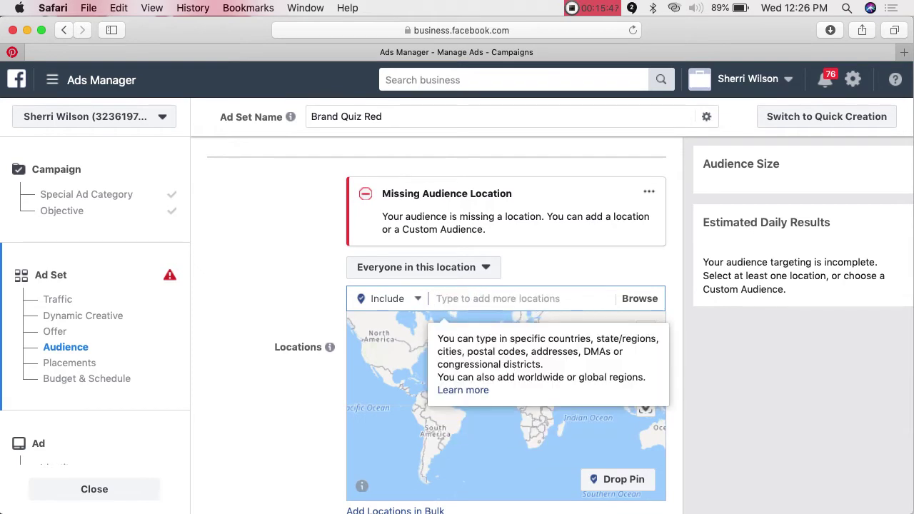
- Add the city of Clovis, New Mexico as the audience location and set its radius to 50 miles
text(Clovis)
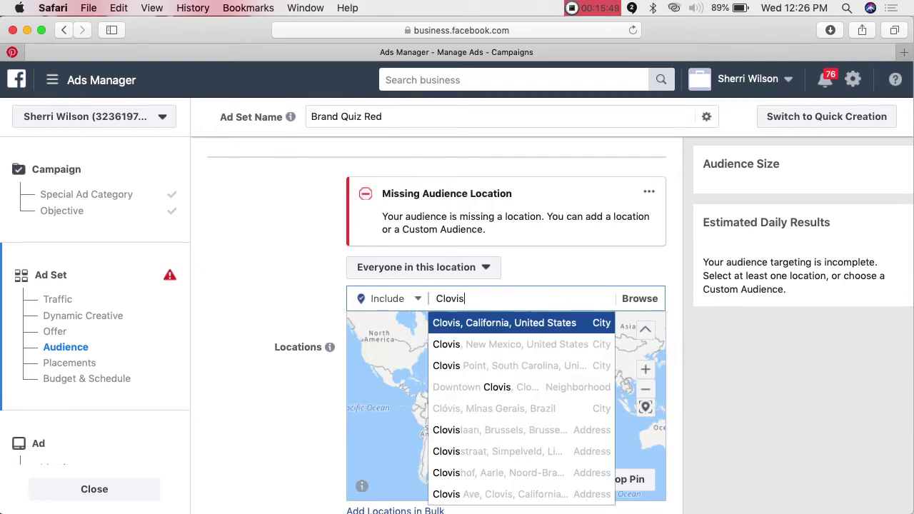
click(513, 346)
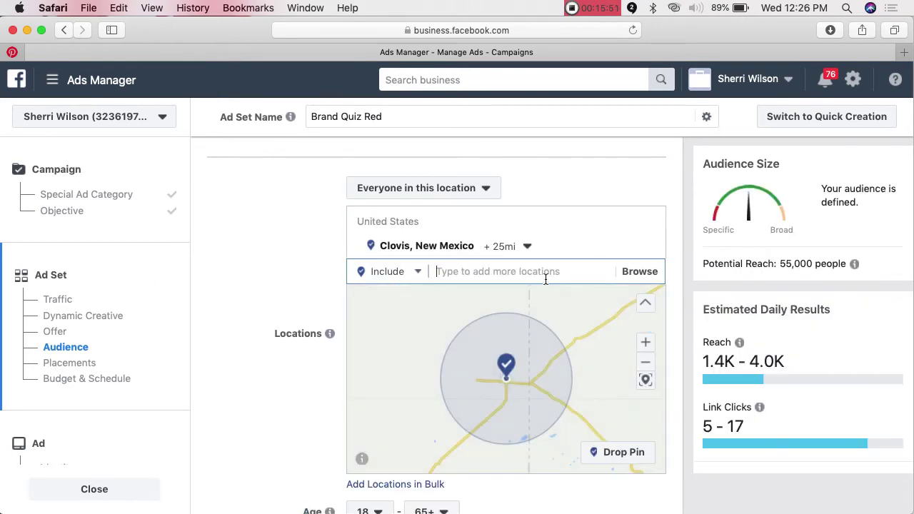
click(528, 247)
drag(533, 219, 572, 223)
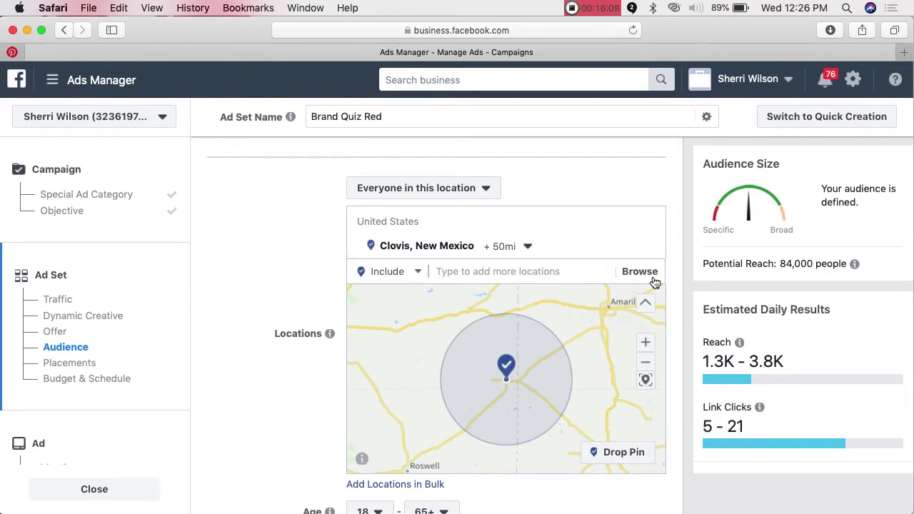
- Set the audience's age range to 24 through 35
scroll(256, 387, down, 2)
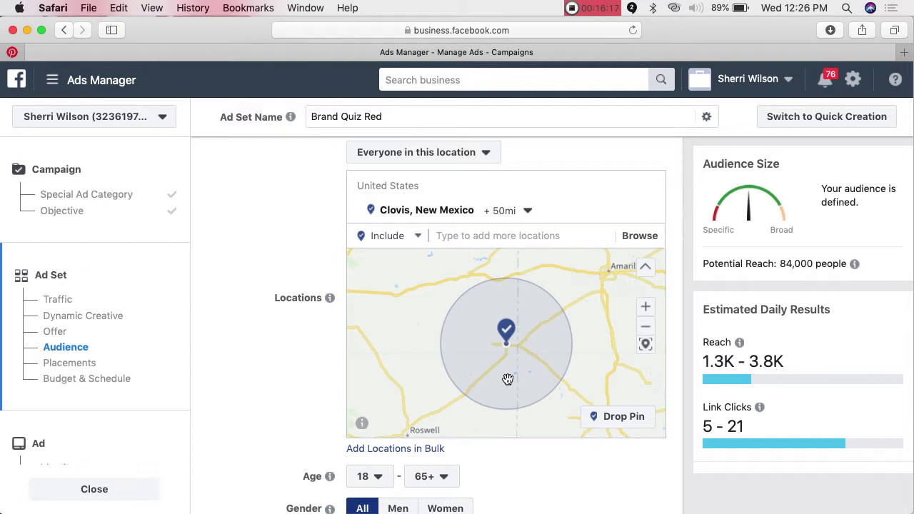
scroll(284, 437, down, 5)
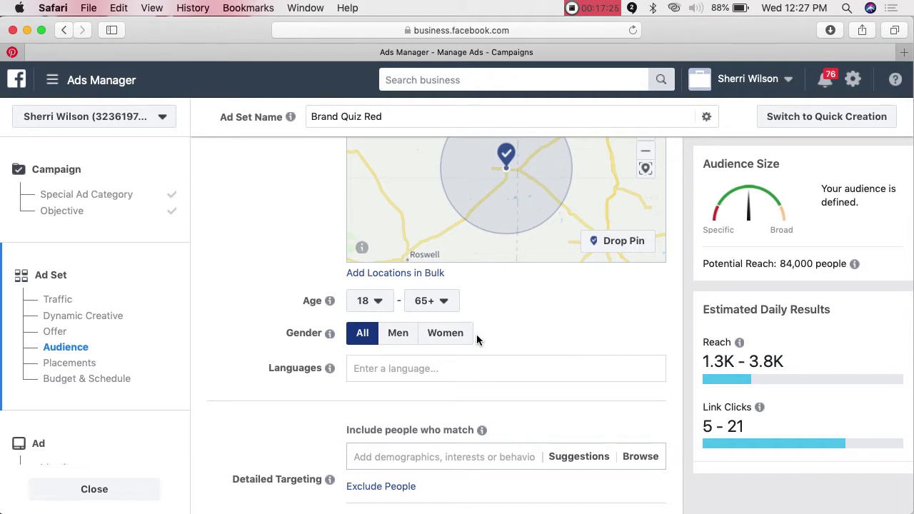
click(380, 307)
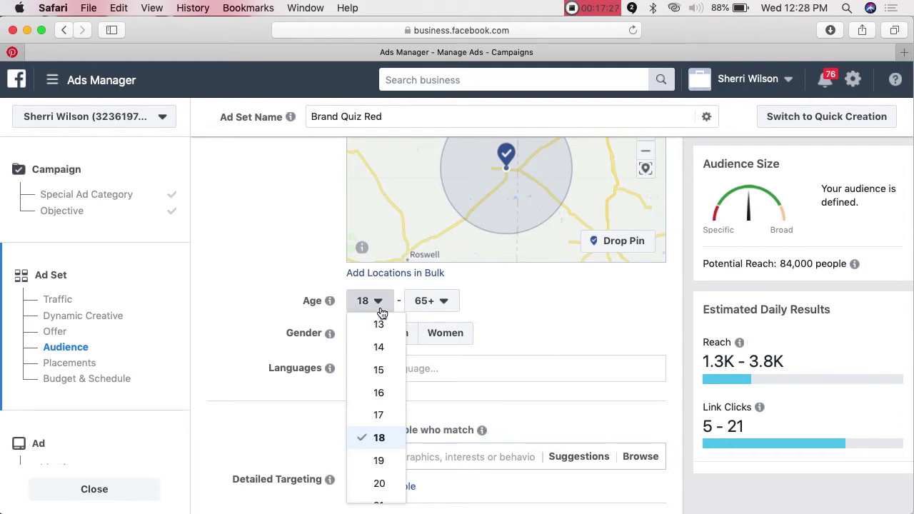
scroll(379, 408, down, 3)
click(378, 433)
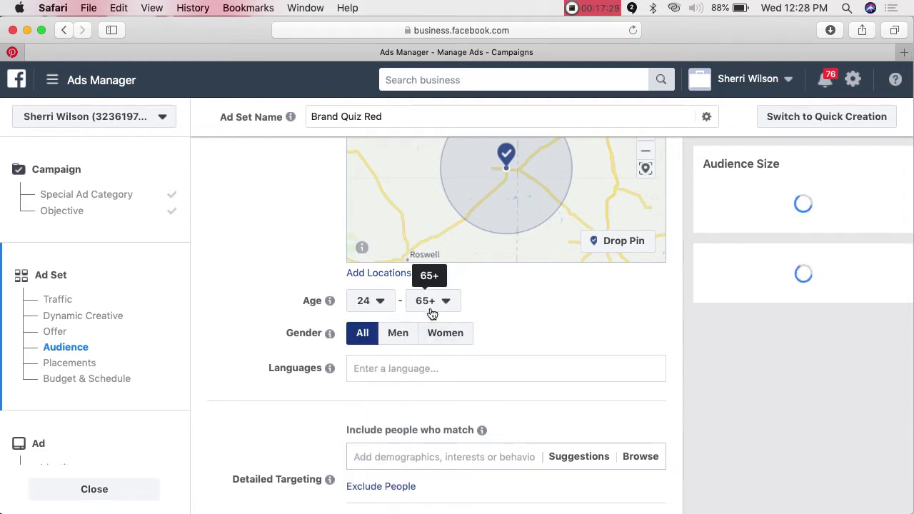
click(449, 306)
scroll(437, 452, up, 5)
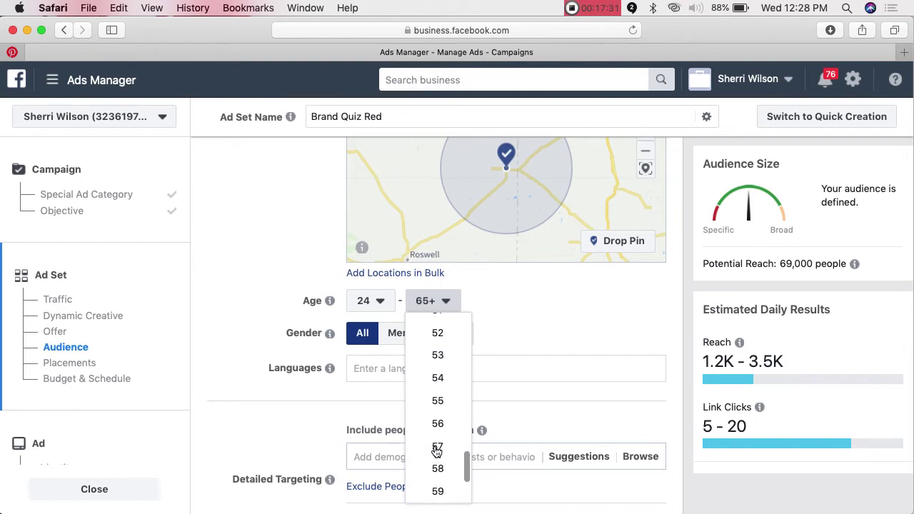
scroll(437, 452, up, 4)
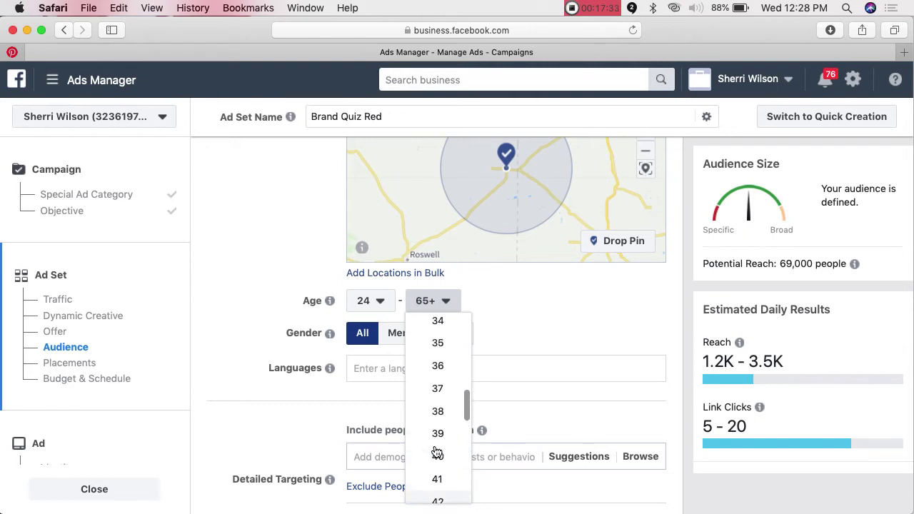
click(438, 383)
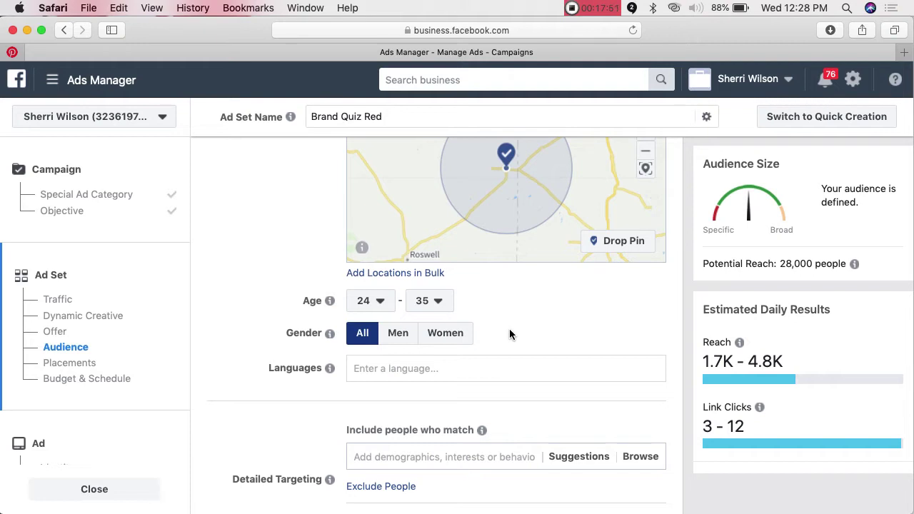
- Restore the audience's age range to 18 through 65+
scroll(475, 305, up, 1)
scroll(476, 305, down, 2)
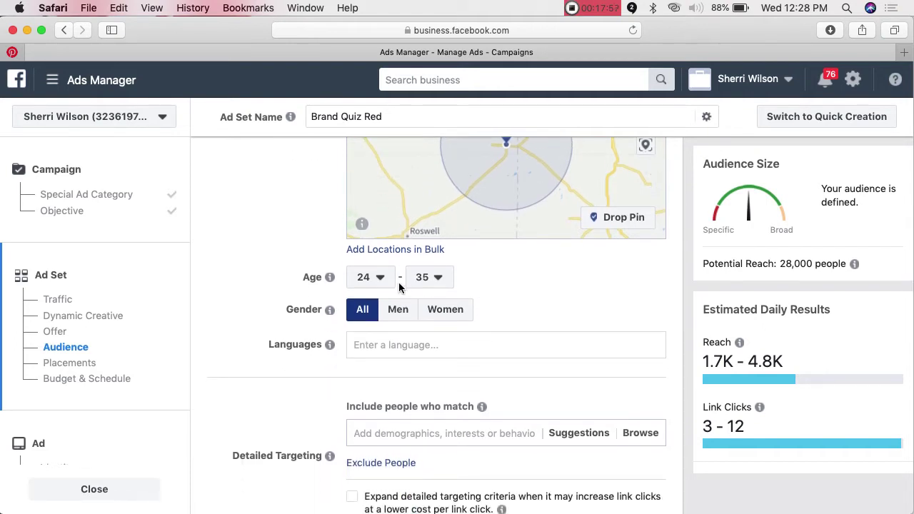
click(370, 277)
scroll(380, 319, up, 3)
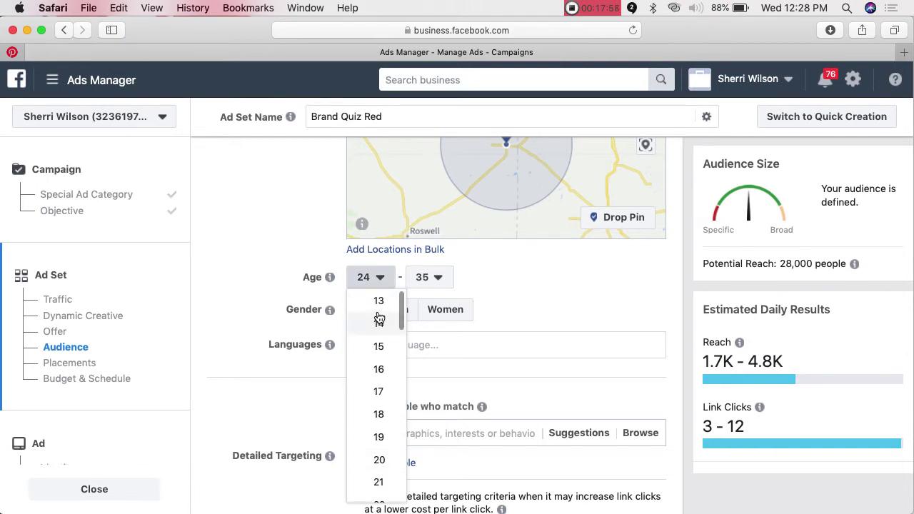
click(378, 414)
click(438, 278)
scroll(438, 415, down, 10)
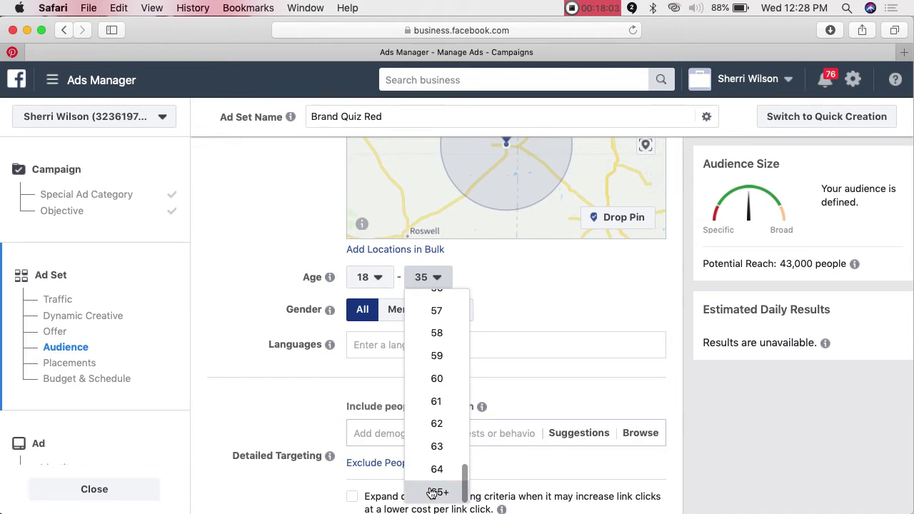
click(432, 492)
- Add the interests Chili's and Applebee's to the audience's detailed targeting
scroll(541, 296, down, 3)
scroll(541, 295, down, 3)
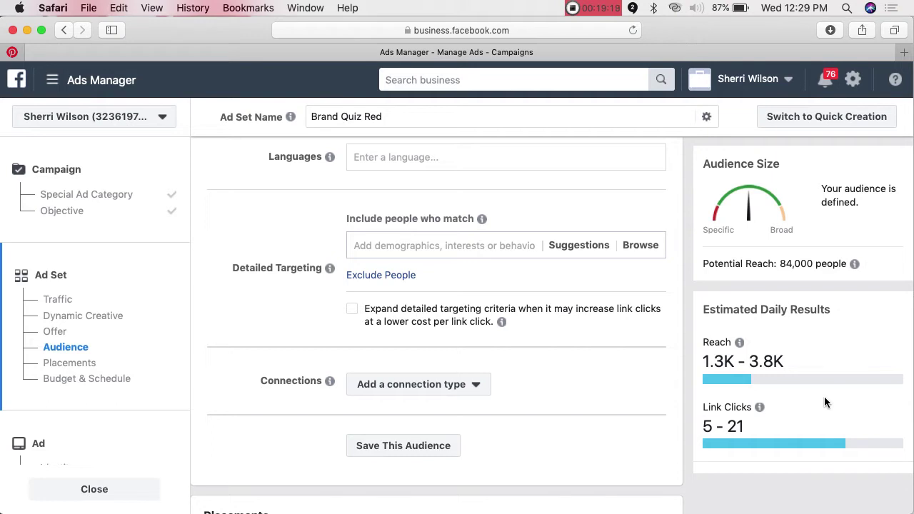
mouse_move(758, 408)
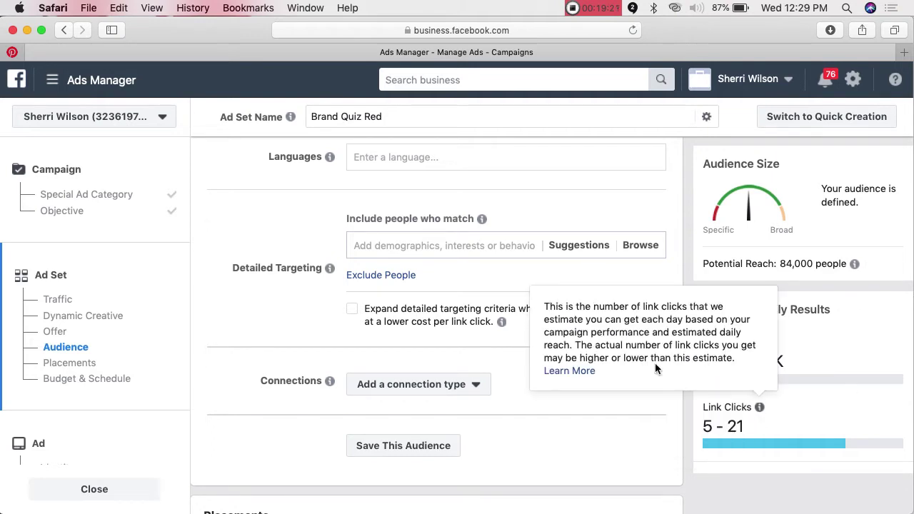
click(441, 249)
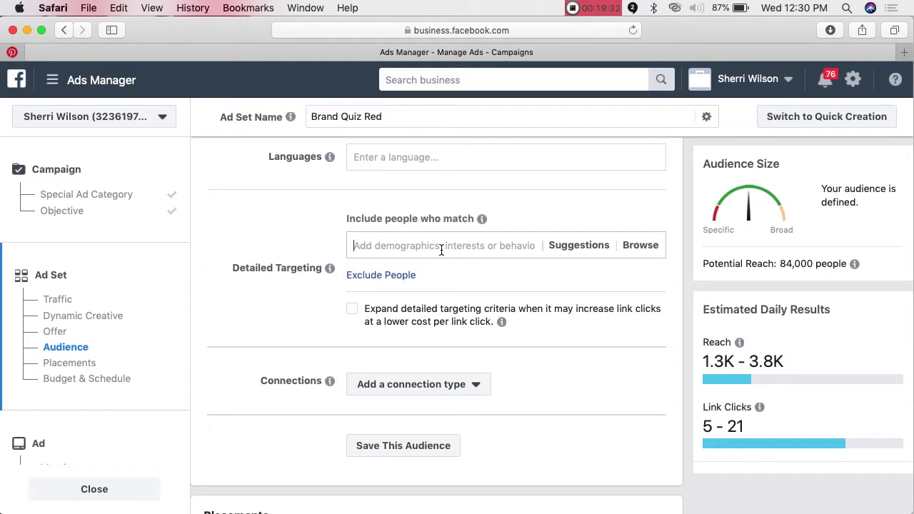
text(Chili's)
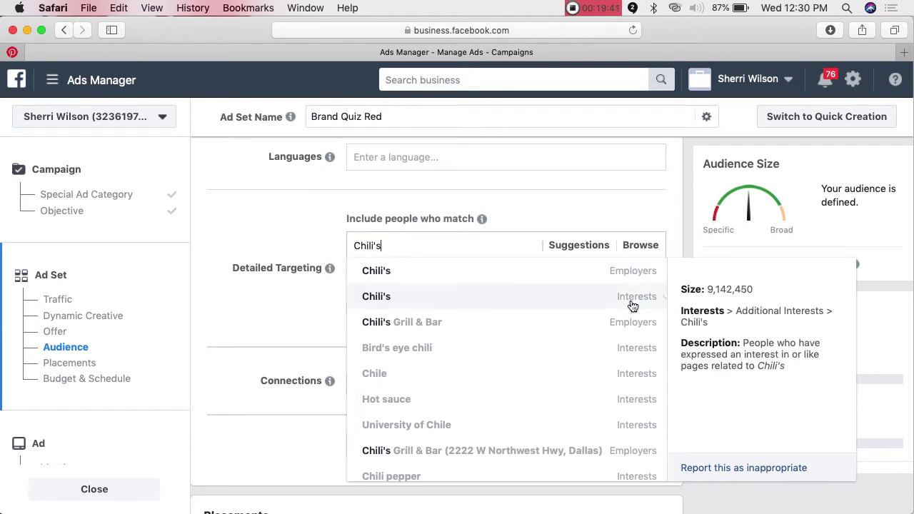
click(633, 305)
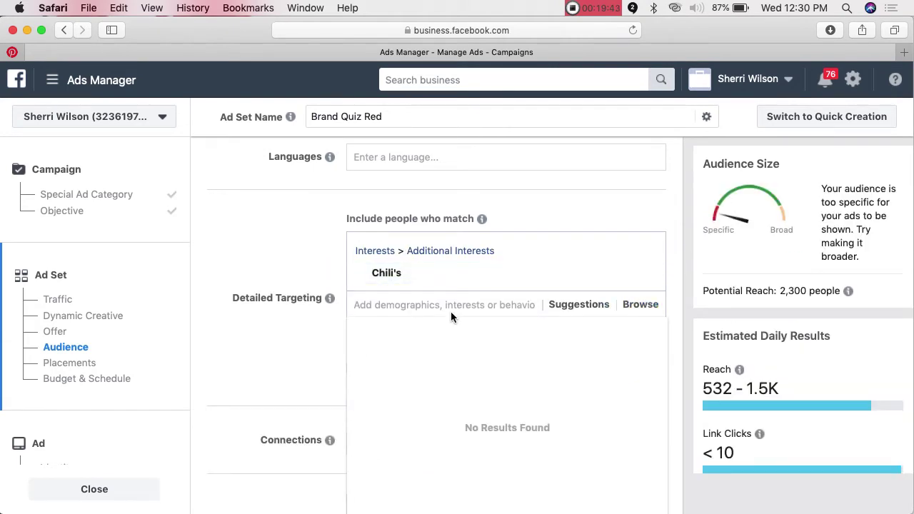
text(A)
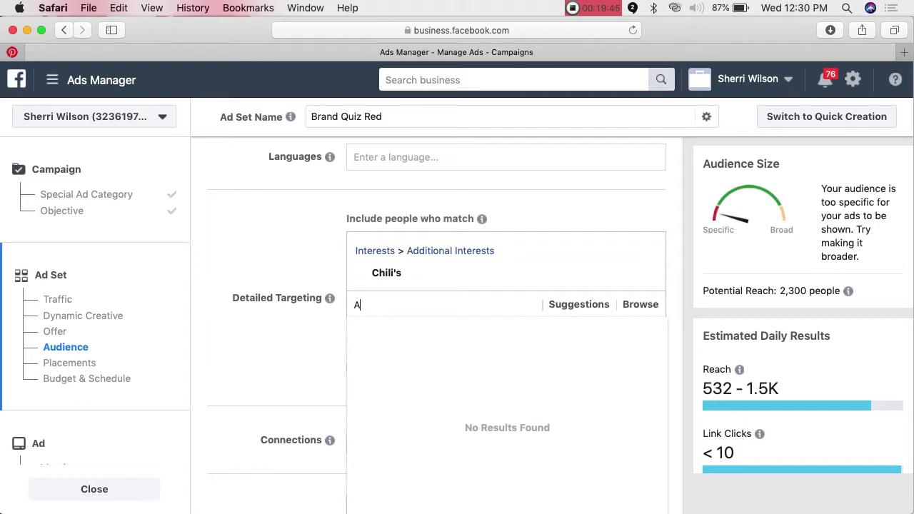
text(pplebee's)
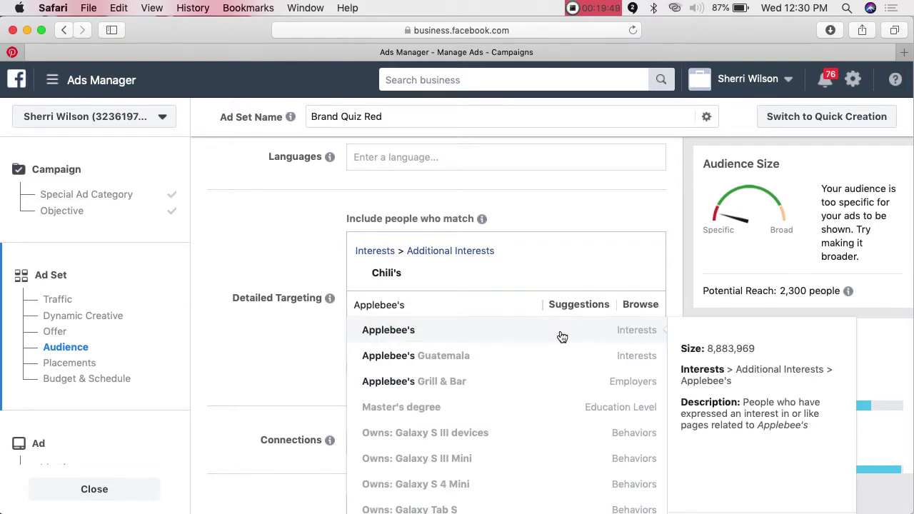
click(562, 332)
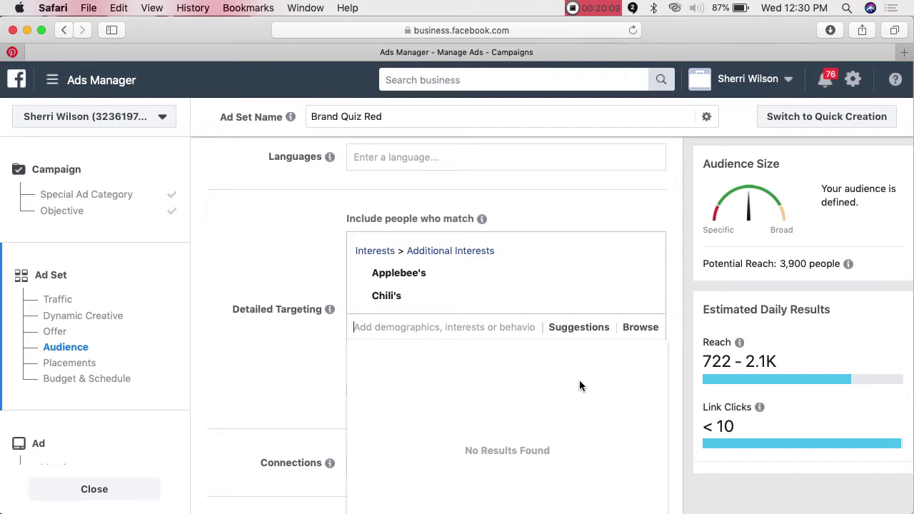
- Remove the Chili's and Applebee's interests from the detailed targeting
click(645, 295)
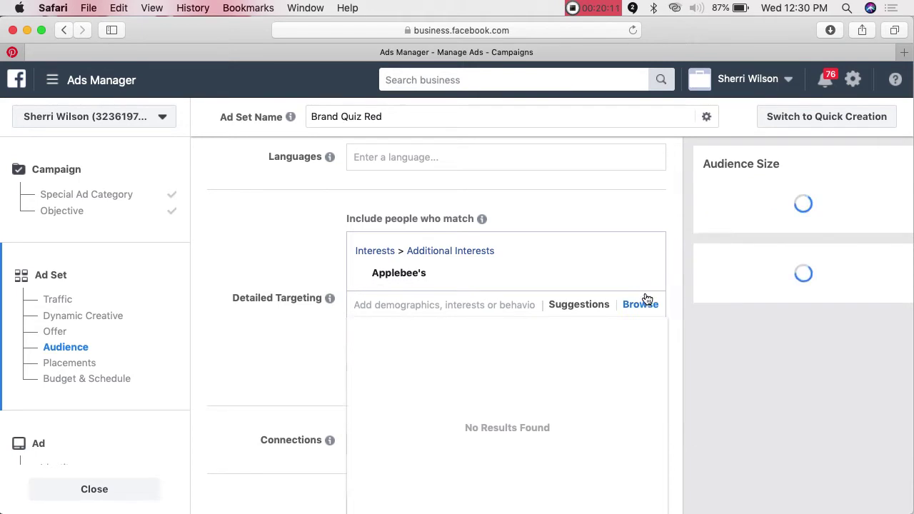
click(646, 274)
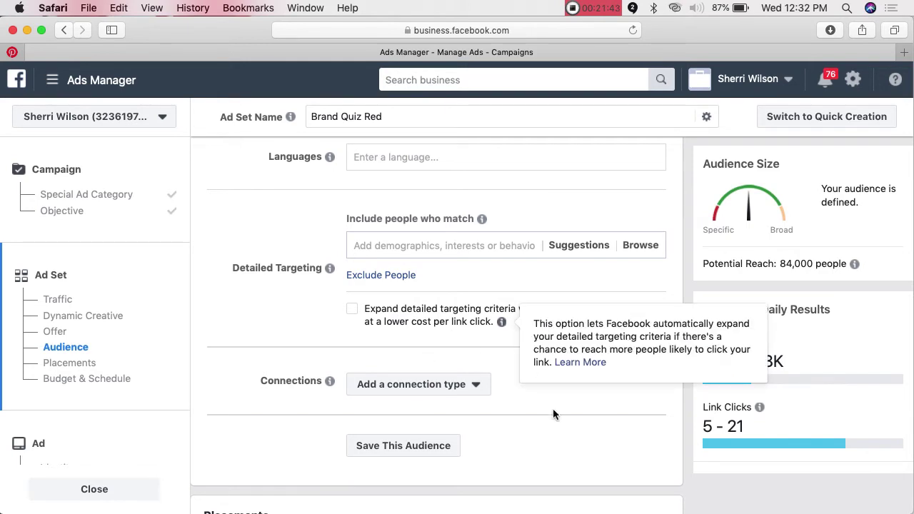
- Switch the ad set from automatic placements to manually edited placements
scroll(553, 413, down, 1)
scroll(553, 414, up, 5)
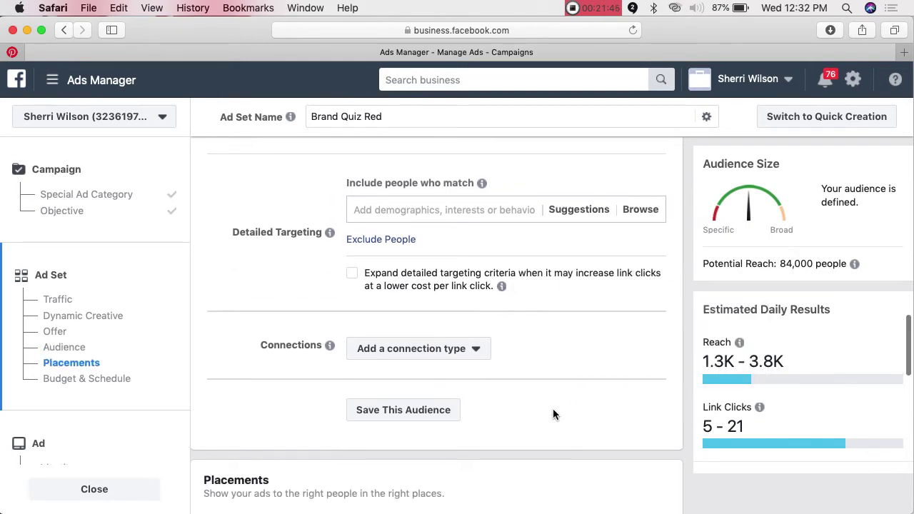
scroll(553, 414, up, 4)
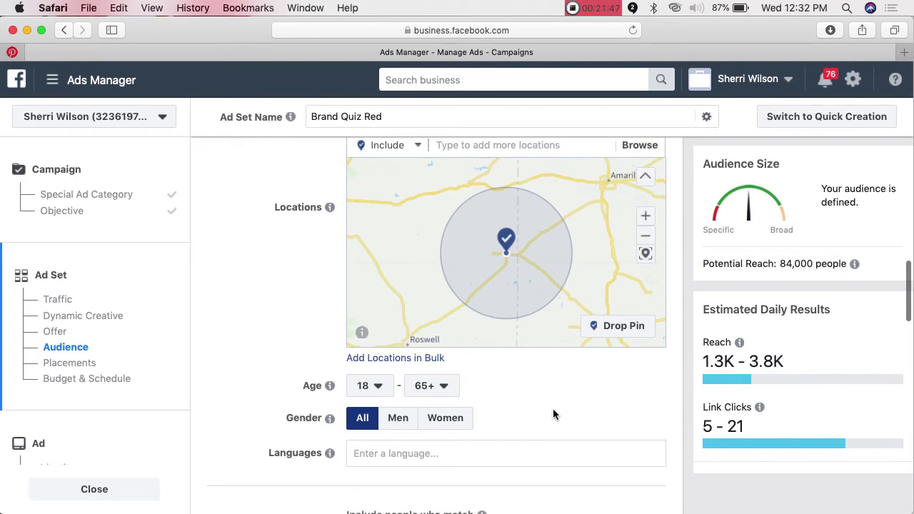
scroll(553, 409, up, 4)
scroll(553, 409, up, 4)
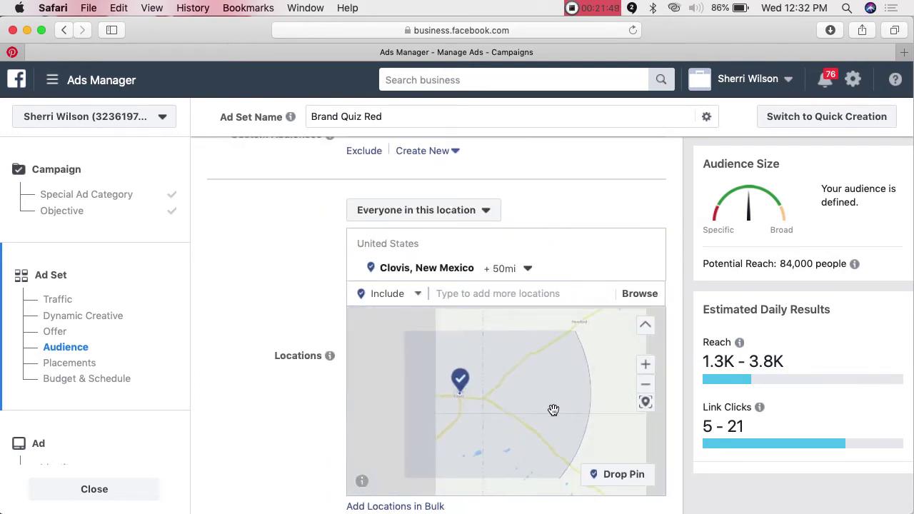
scroll(236, 447, down, 12)
scroll(237, 448, down, 3)
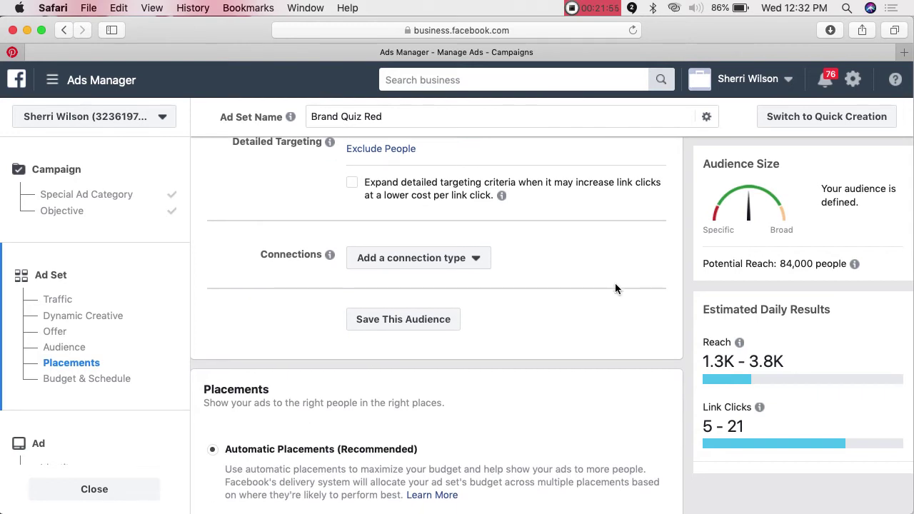
scroll(616, 284, down, 3)
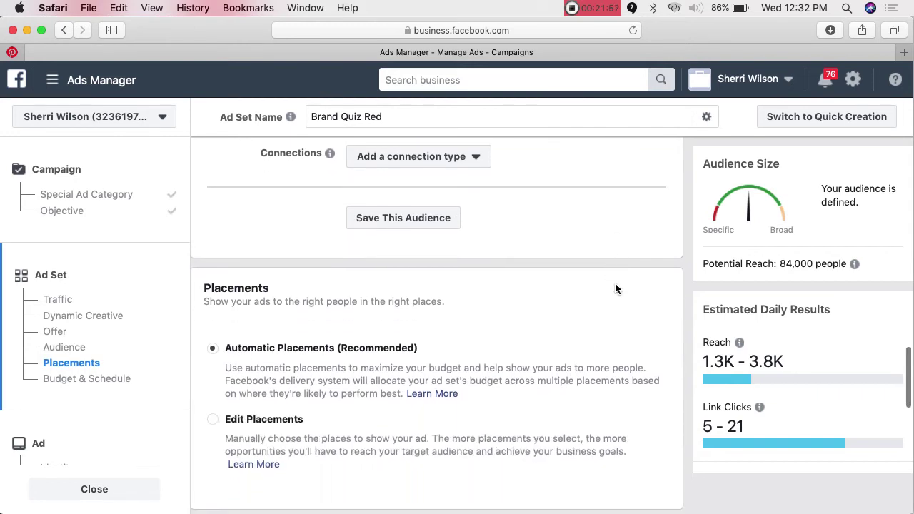
scroll(616, 288, down, 3)
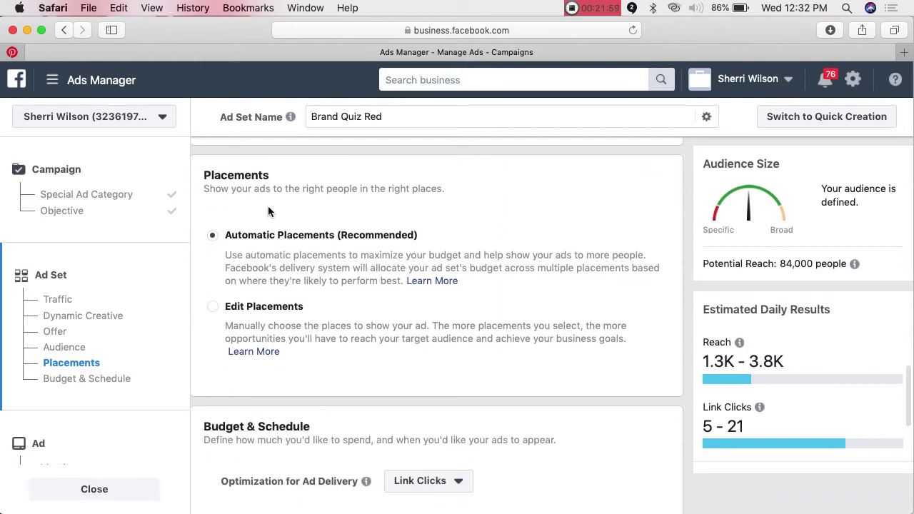
scroll(361, 227, down, 2)
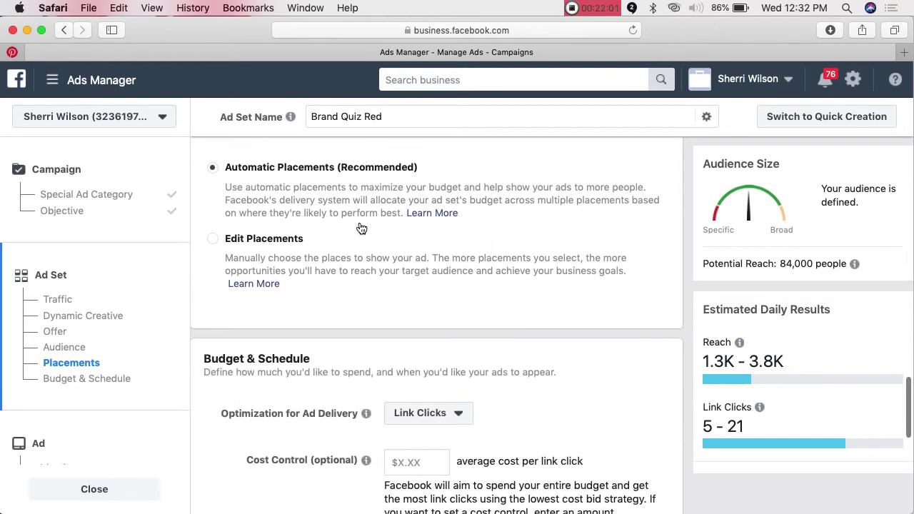
click(215, 241)
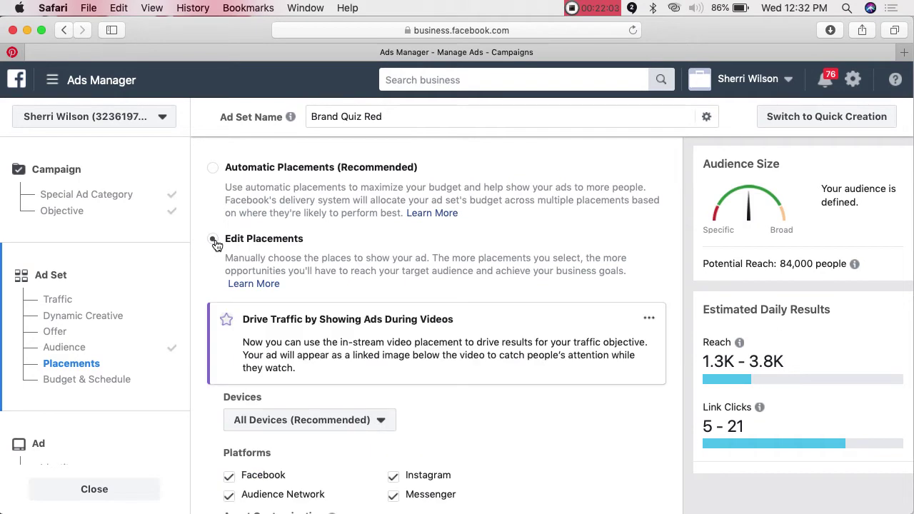
- Examine the device options available for the ad set's placements
scroll(469, 297, down, 3)
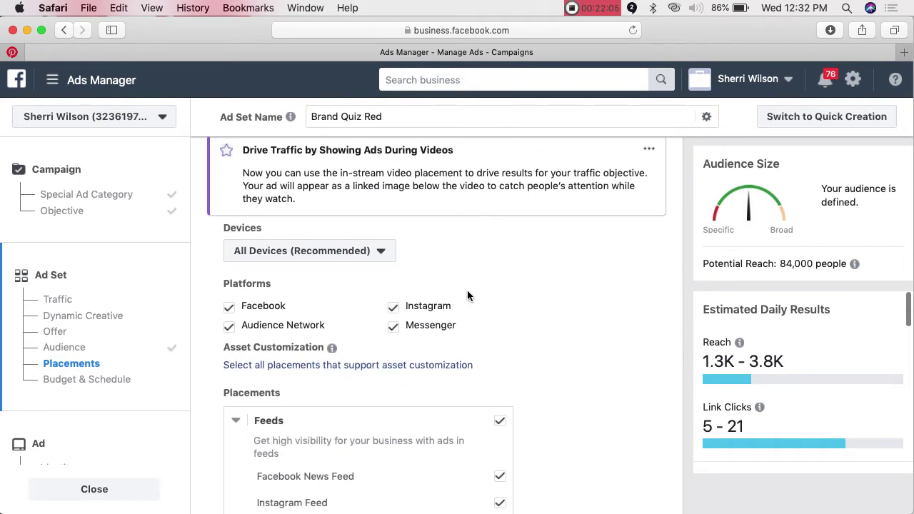
scroll(468, 295, down, 2)
scroll(509, 319, down, 1)
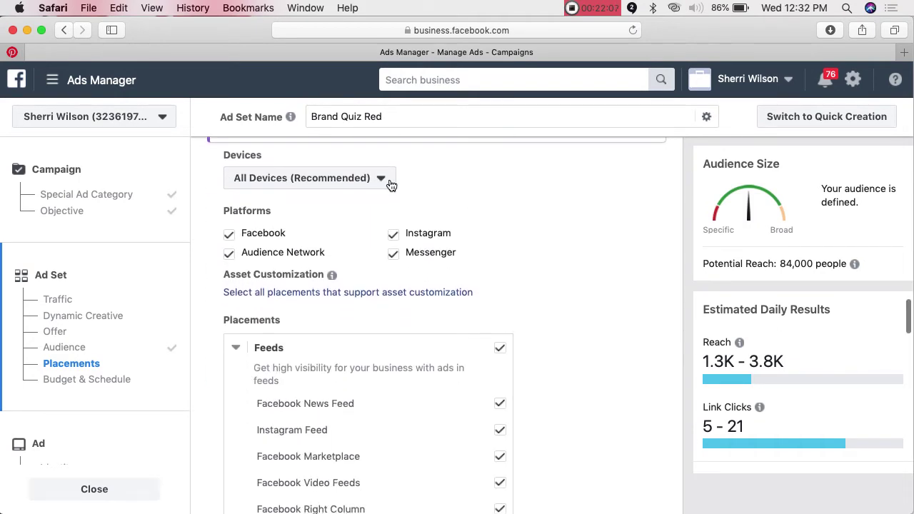
click(300, 179)
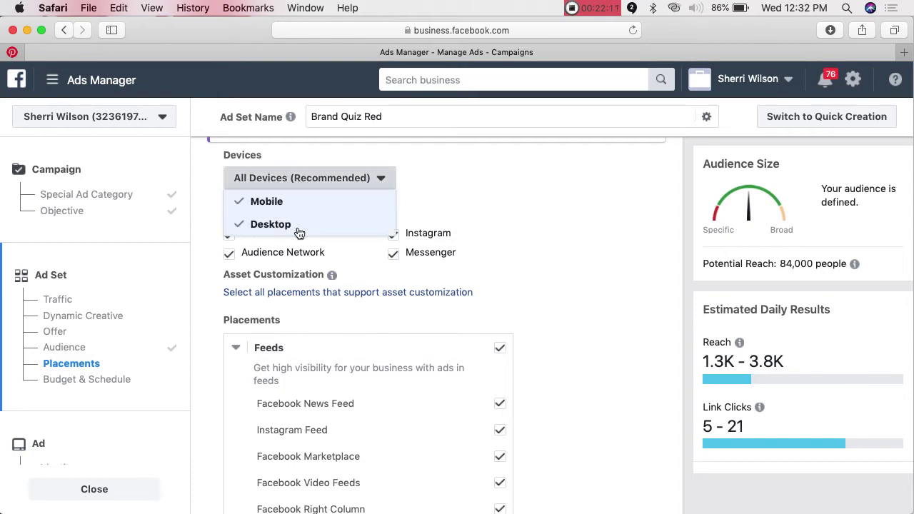
click(474, 197)
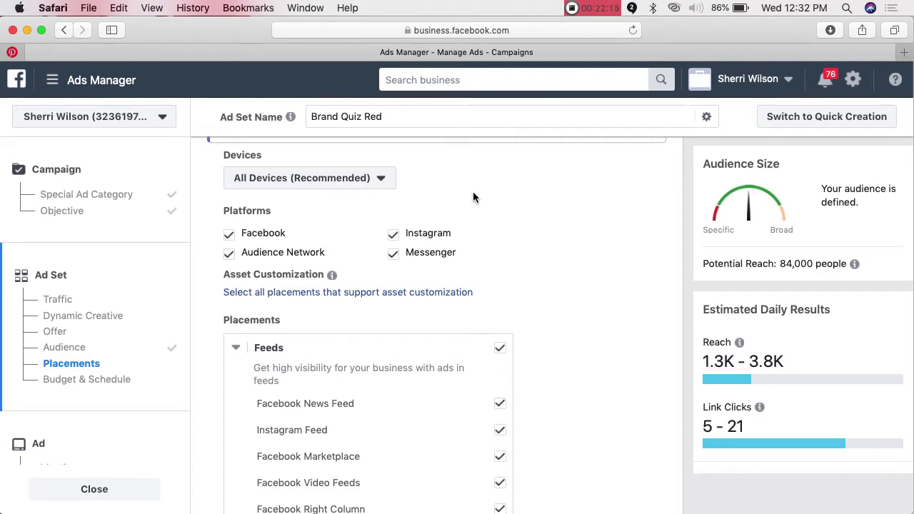
click(376, 179)
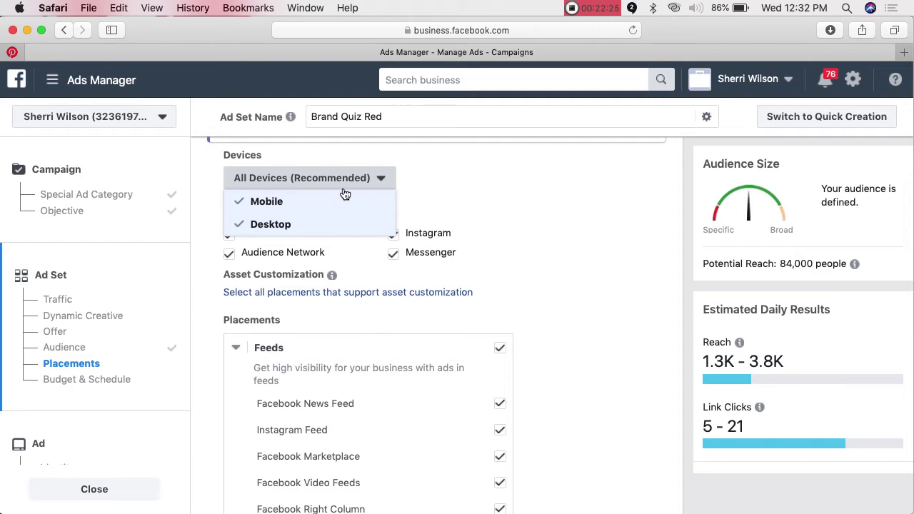
click(448, 187)
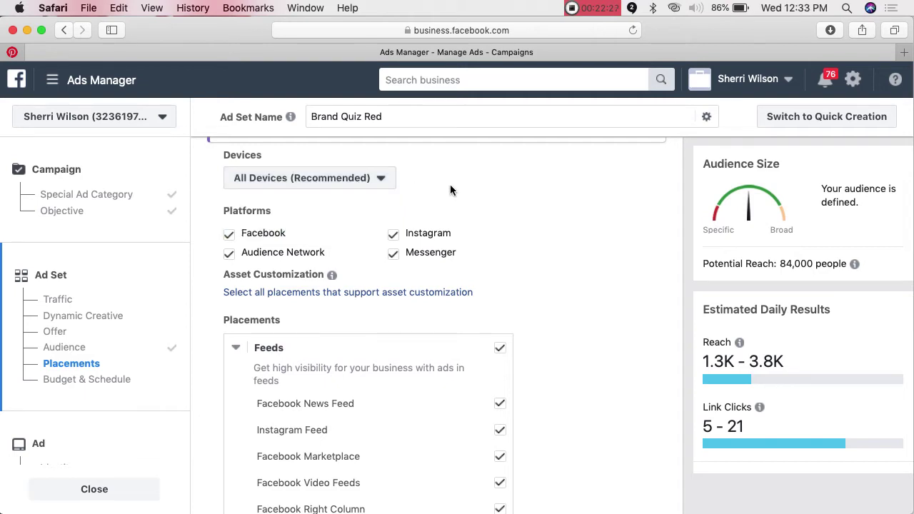
- Exclude the Instagram and Messenger platforms from the ad set's placements
scroll(451, 185, down, 2)
scroll(413, 254, down, 1)
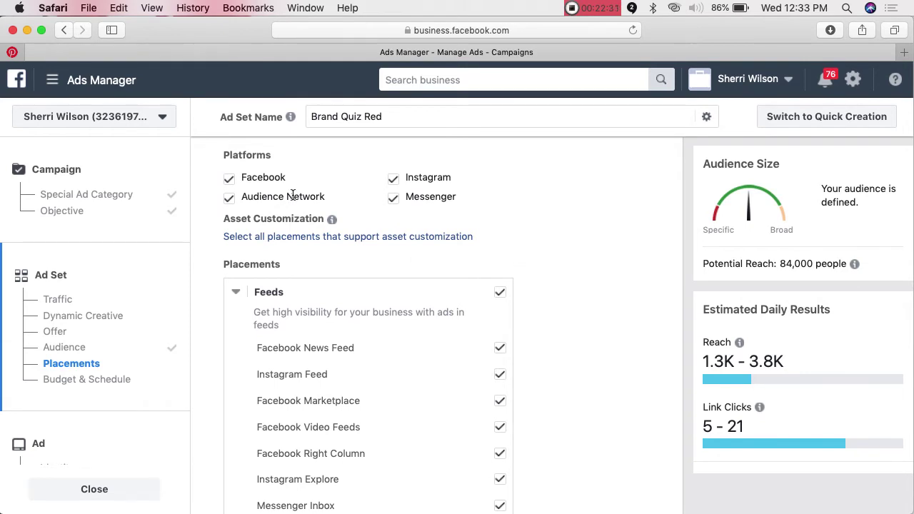
click(393, 180)
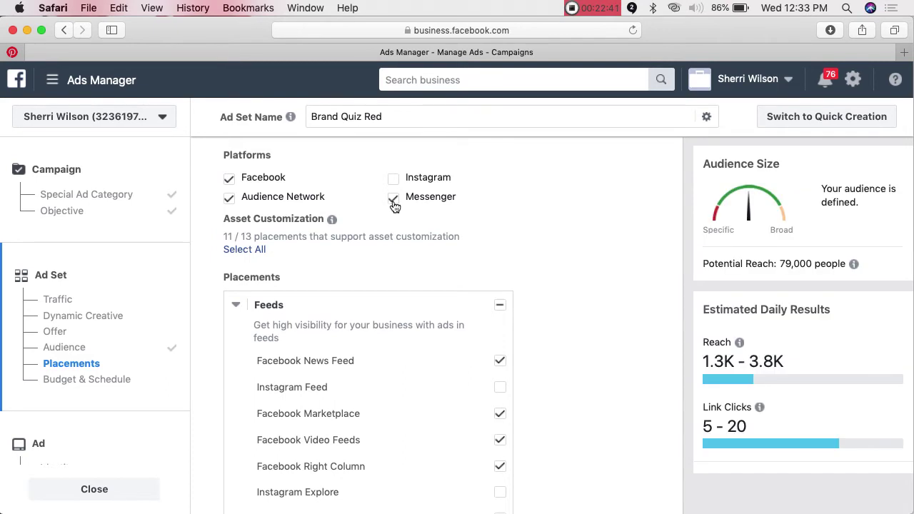
click(393, 200)
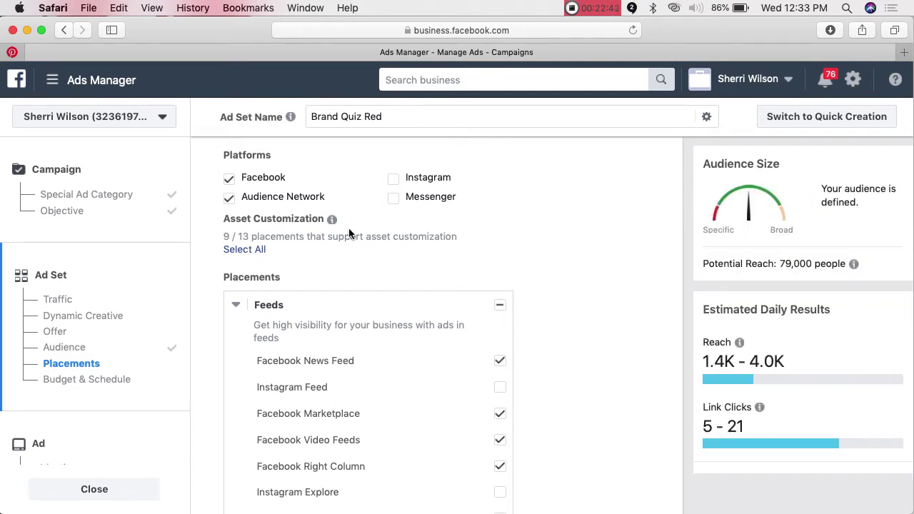
click(229, 200)
- Deselect the Facebook Right Column and Facebook Video Feeds placements in the Feeds group
scroll(484, 247, down, 3)
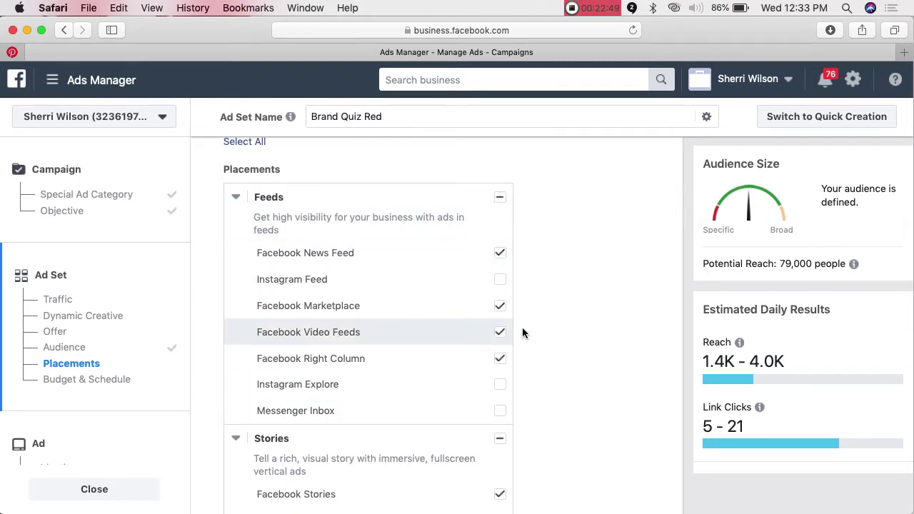
click(501, 361)
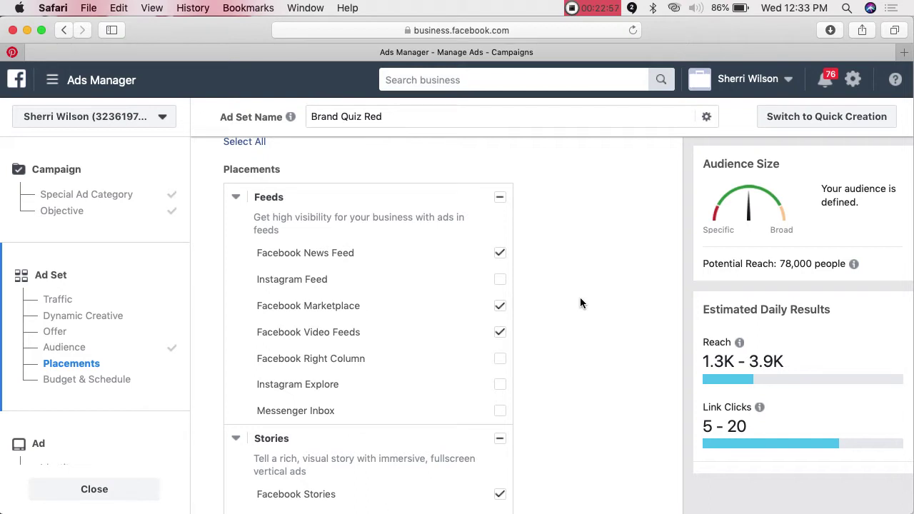
click(500, 334)
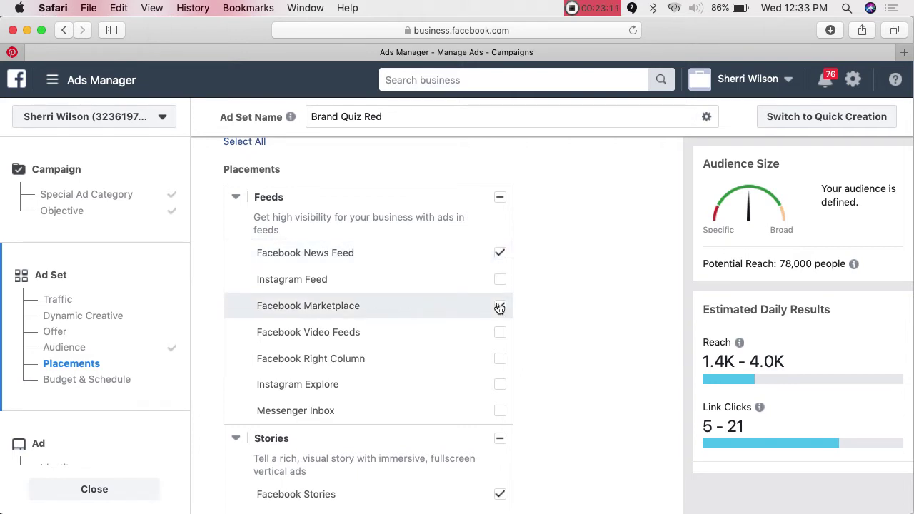
- Deselect all Stories and In-Stream placements
scroll(499, 307, down, 4)
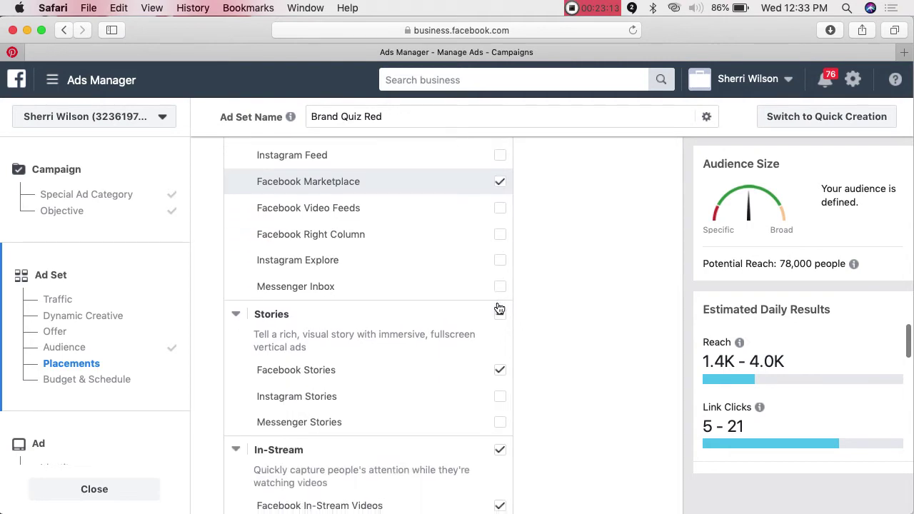
click(500, 316)
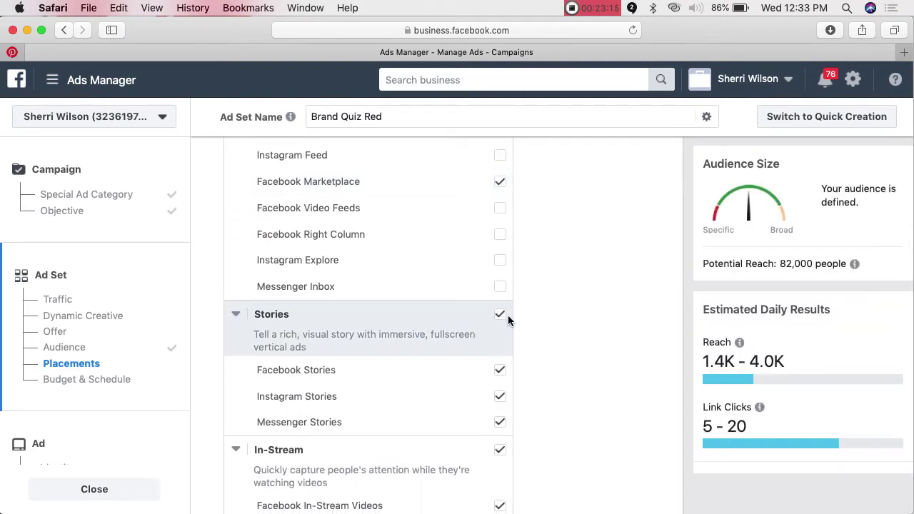
click(501, 315)
scroll(417, 412, down, 4)
click(500, 297)
- Deselect all In-Article and Apps and Sites placements, and check the remaining placement selection
scroll(551, 348, down, 6)
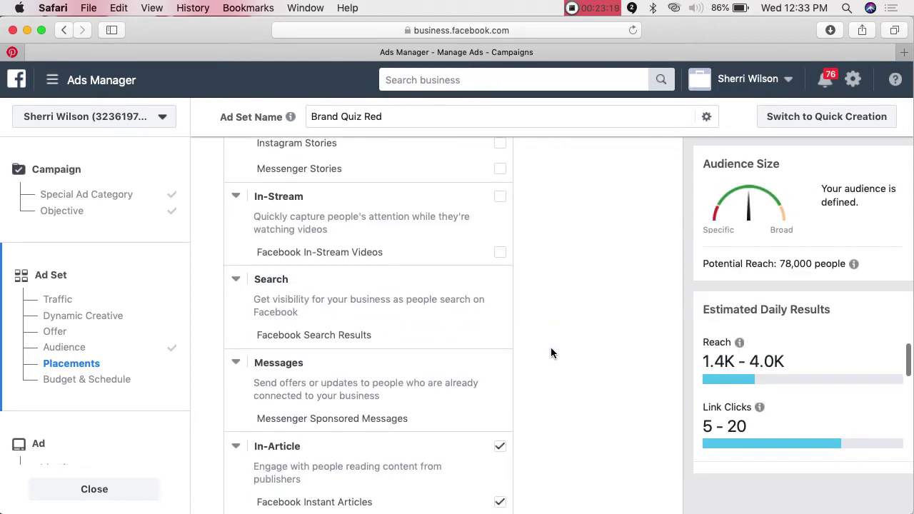
click(499, 315)
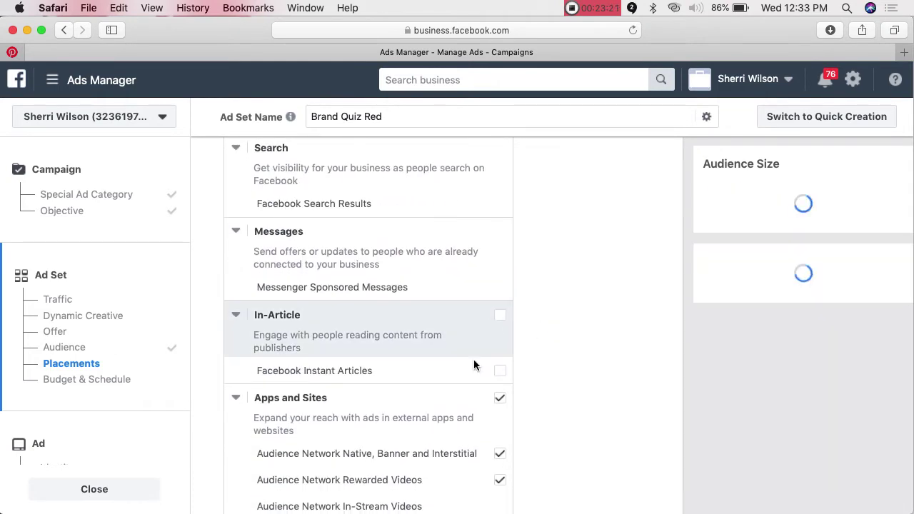
click(502, 404)
scroll(429, 419, down, 10)
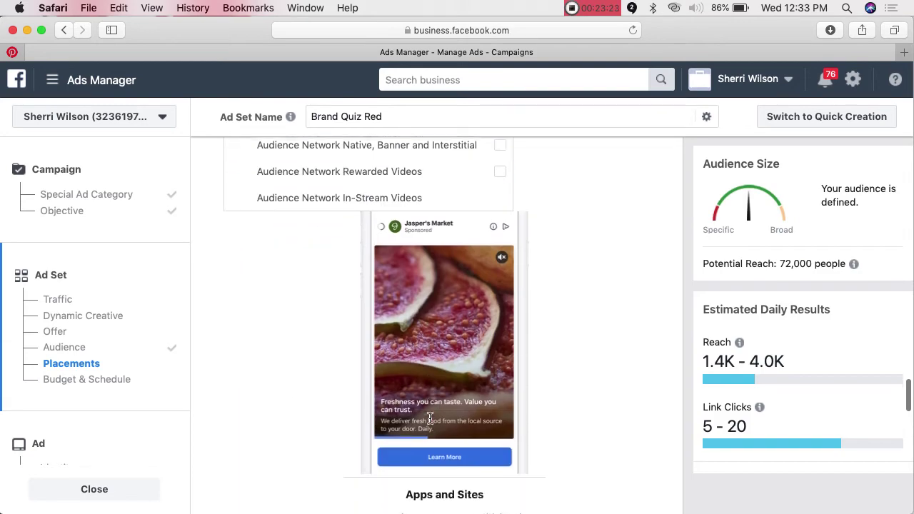
scroll(430, 418, up, 8)
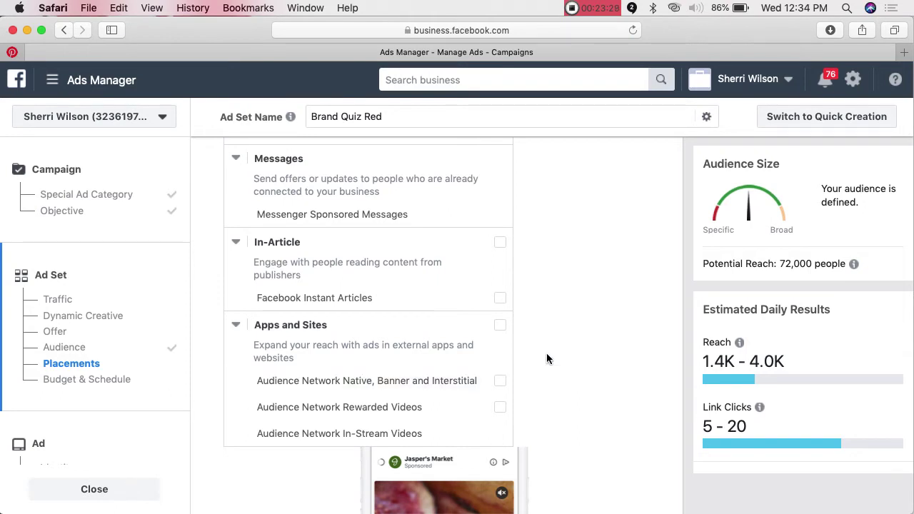
scroll(576, 340, up, 10)
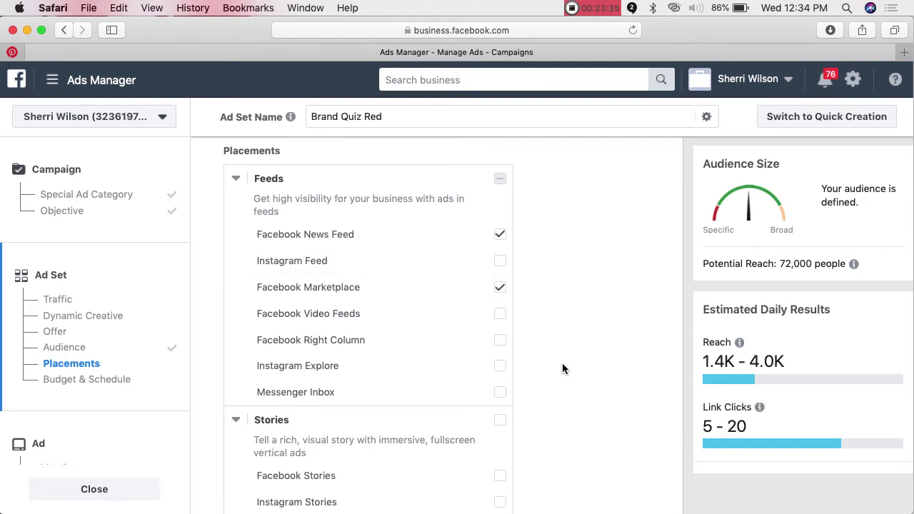
- Check the ad delivery optimization choices in Budget & Schedule and select Link Clicks
scroll(563, 366, down, 5)
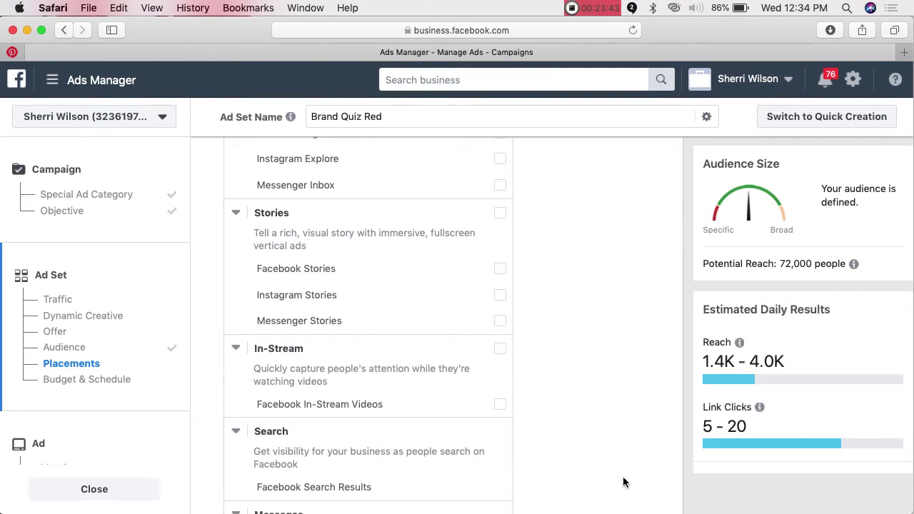
scroll(623, 483, down, 5)
scroll(623, 483, down, 10)
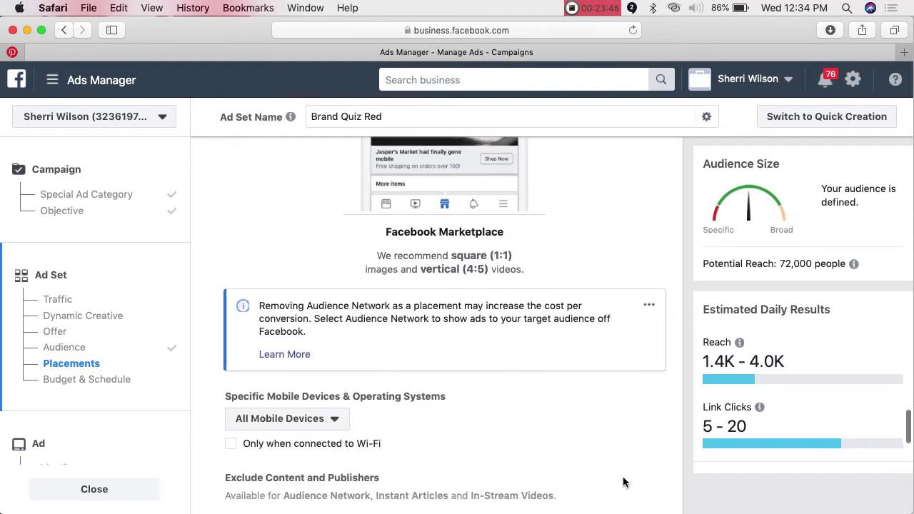
scroll(623, 483, down, 6)
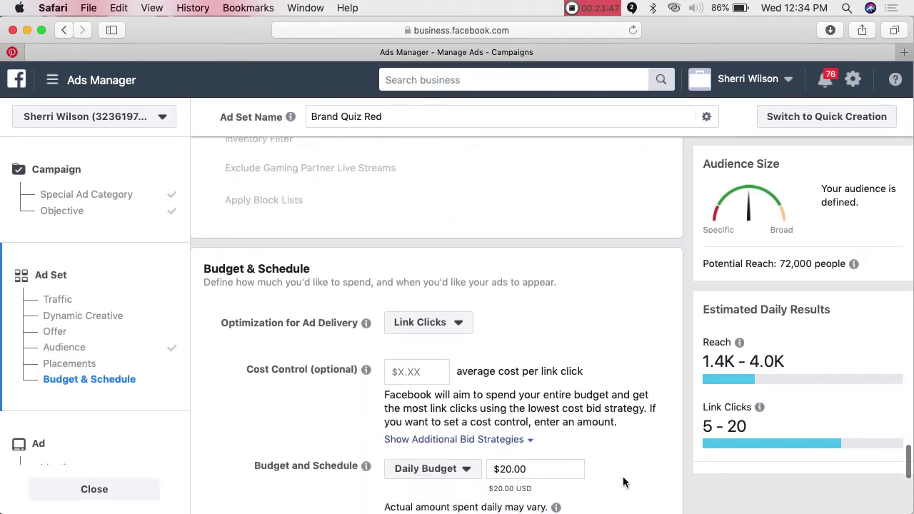
scroll(623, 483, down, 1)
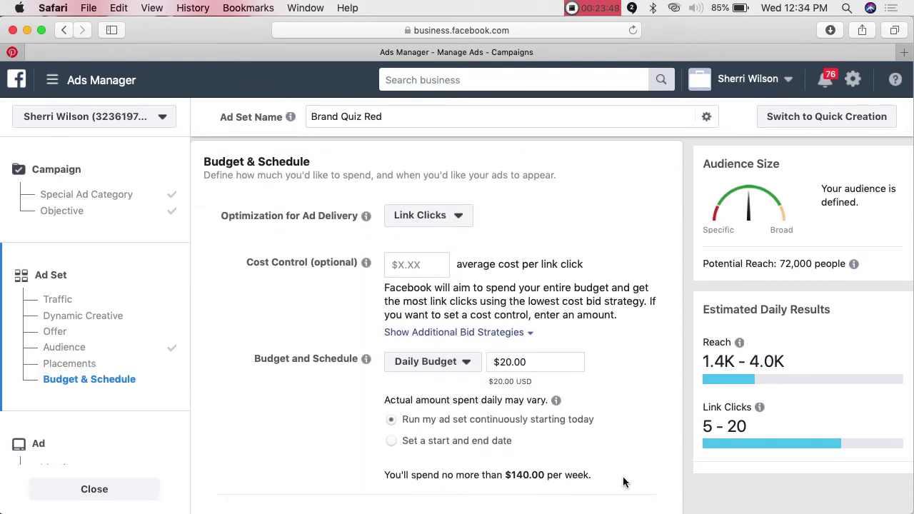
click(460, 221)
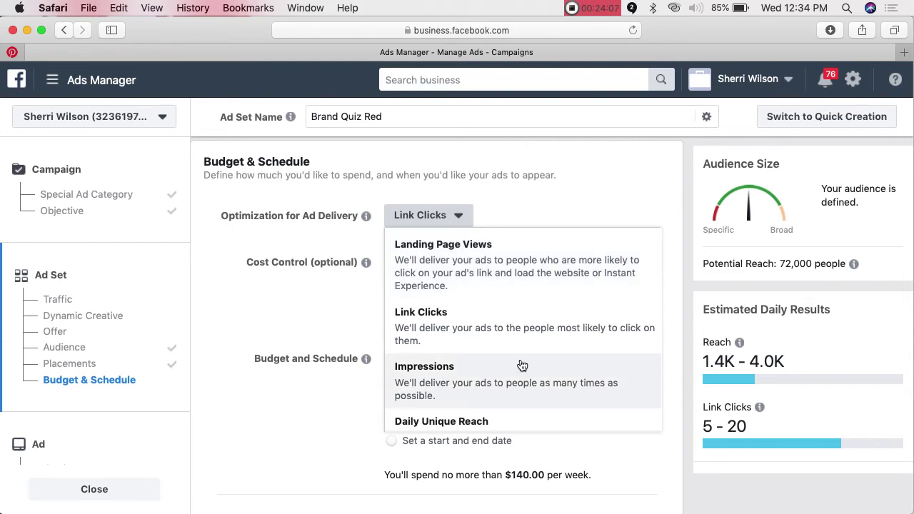
scroll(516, 366, down, 1)
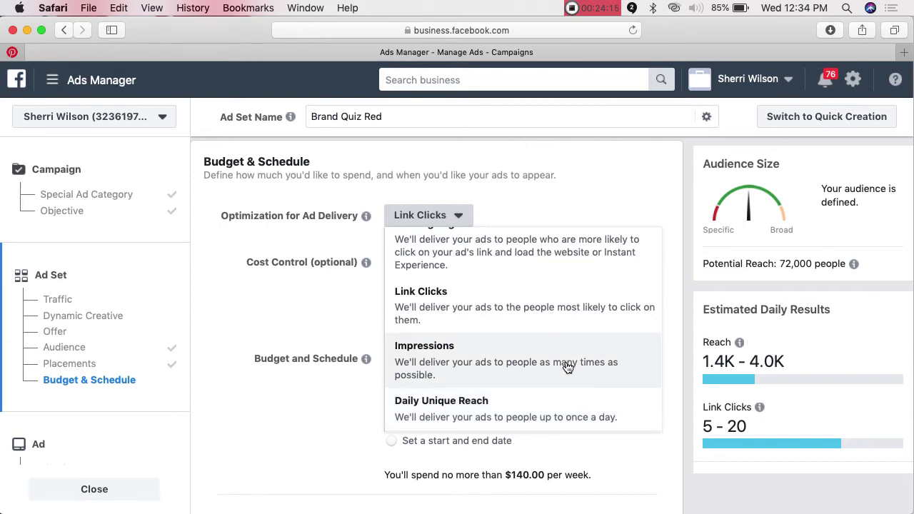
scroll(568, 366, up, 1)
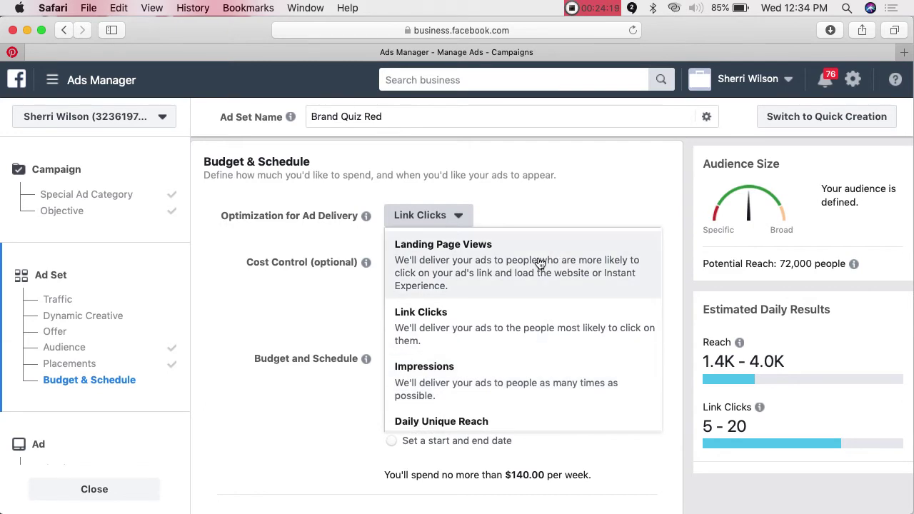
click(543, 333)
- Set the ad set's daily budget to $5.00
scroll(596, 203, down, 2)
click(508, 278)
key(BackSpace)
key(BackSpace)
text(5)
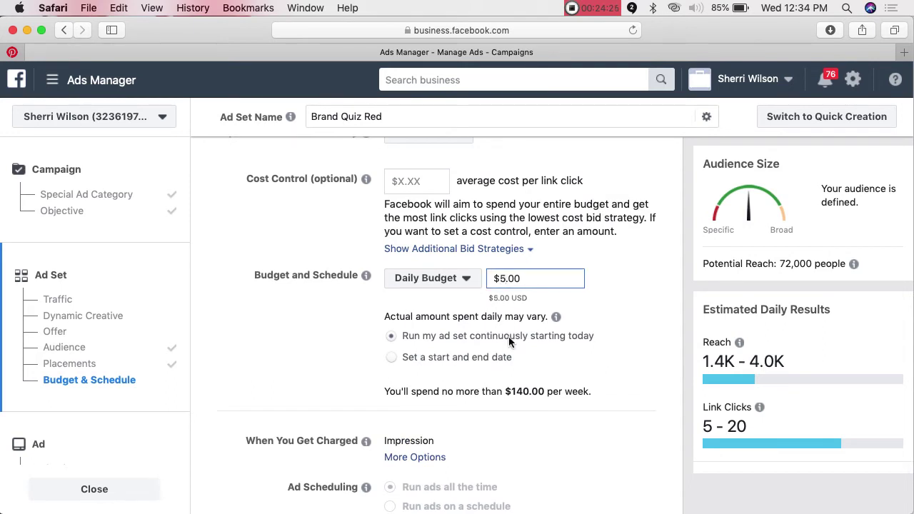
- Confirm the ad set's budget and continuous schedule, and continue to the ad setup
click(576, 366)
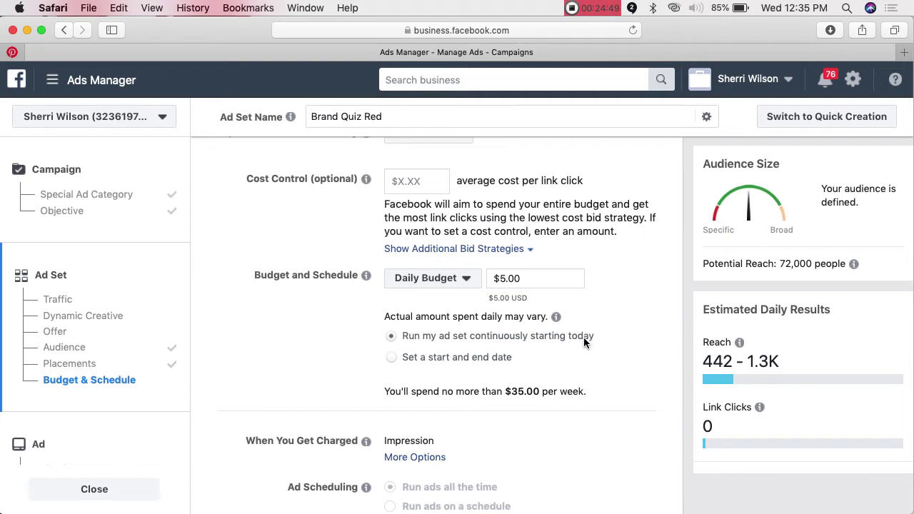
scroll(584, 338, down, 5)
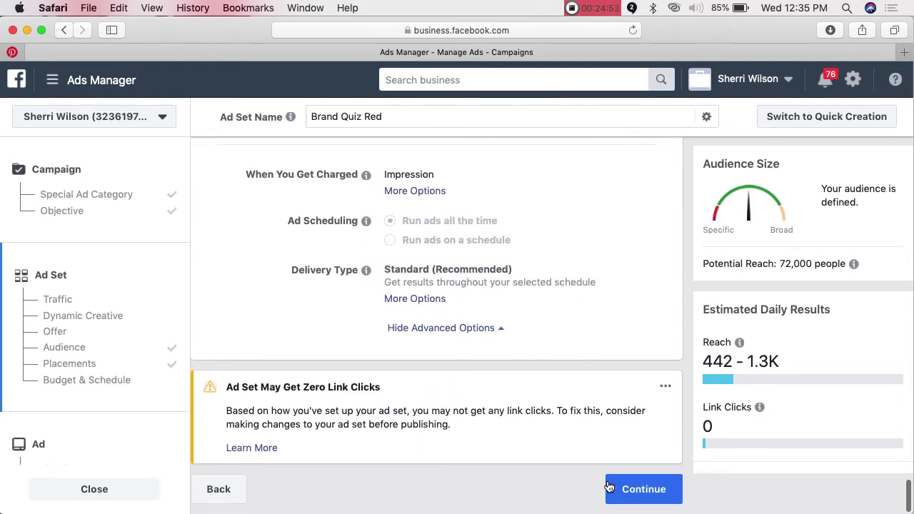
click(646, 490)
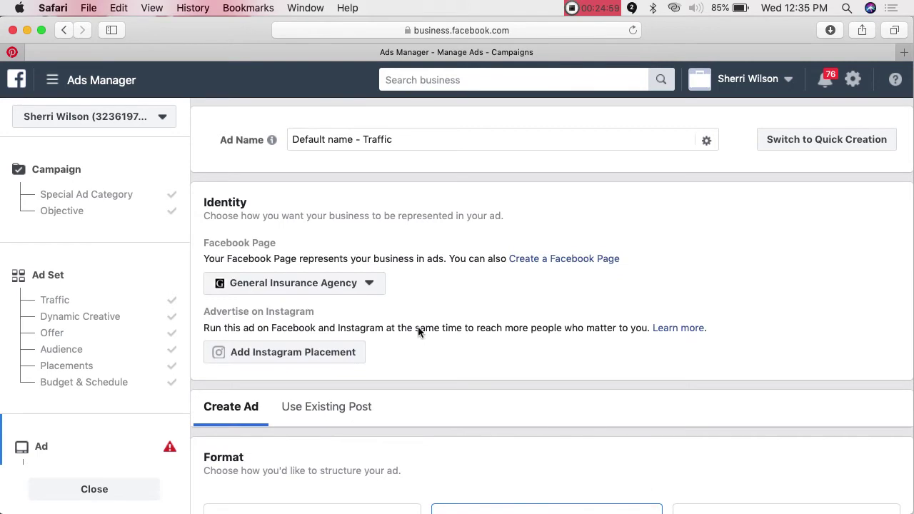
- Rename the ad as "Brand Quiz Red - Traffic", replacing only the default name part
click(348, 141)
mouse_move(278, 143)
drag(292, 140, 351, 140)
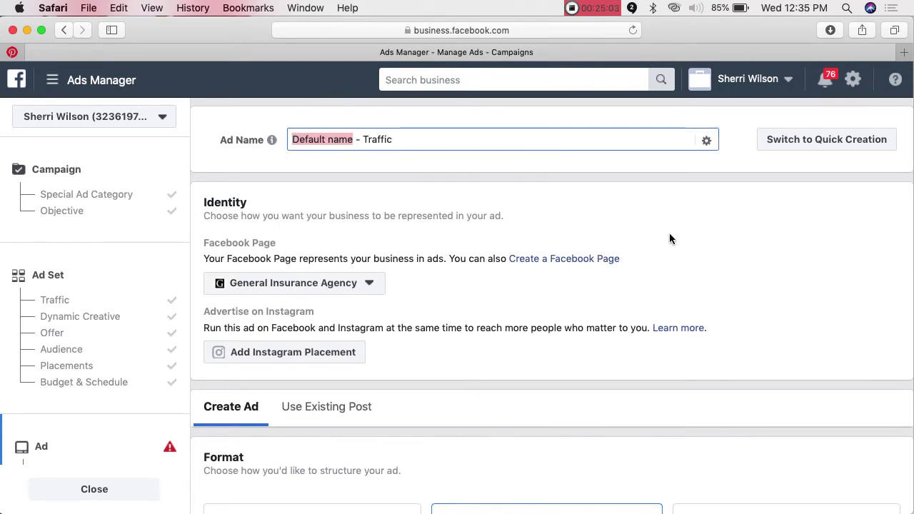
text(Brand Qu)
text(iz Red)
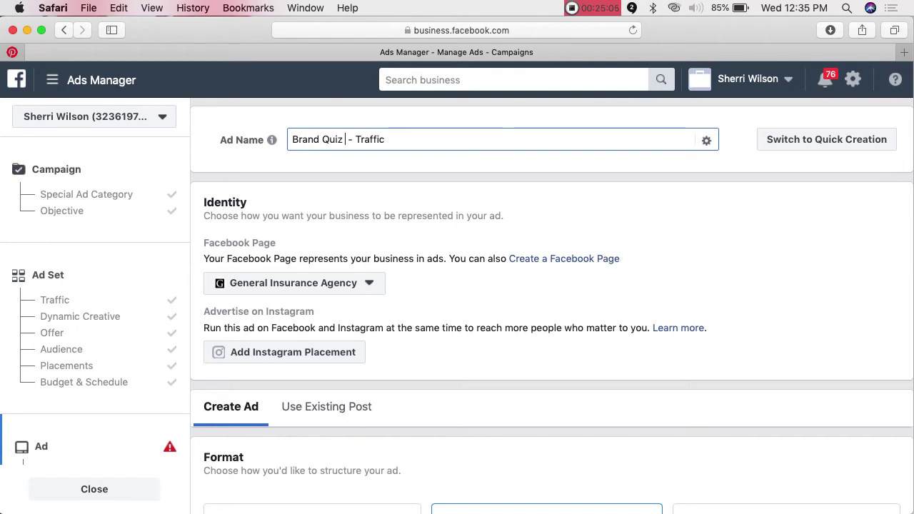
- Choose General Insurance Agency as the Facebook Page that represents the business in the ad
scroll(721, 288, down, 3)
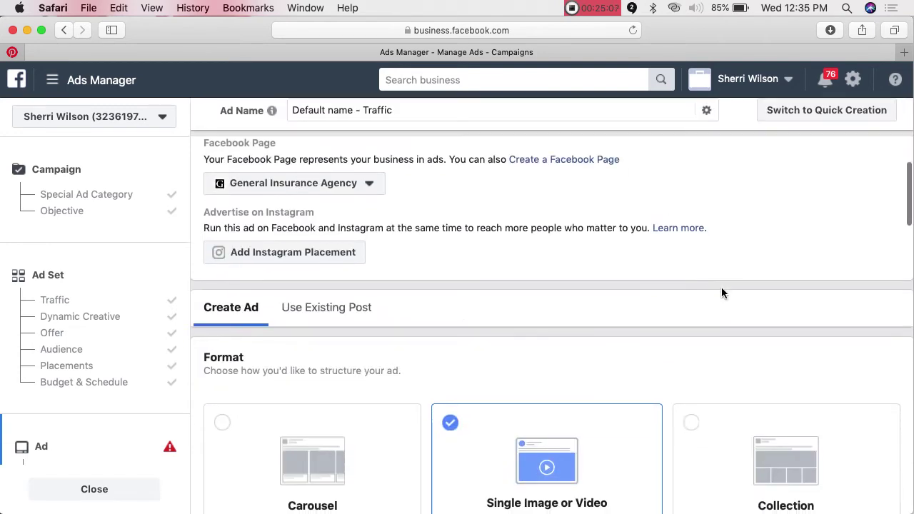
scroll(399, 210, up, 1)
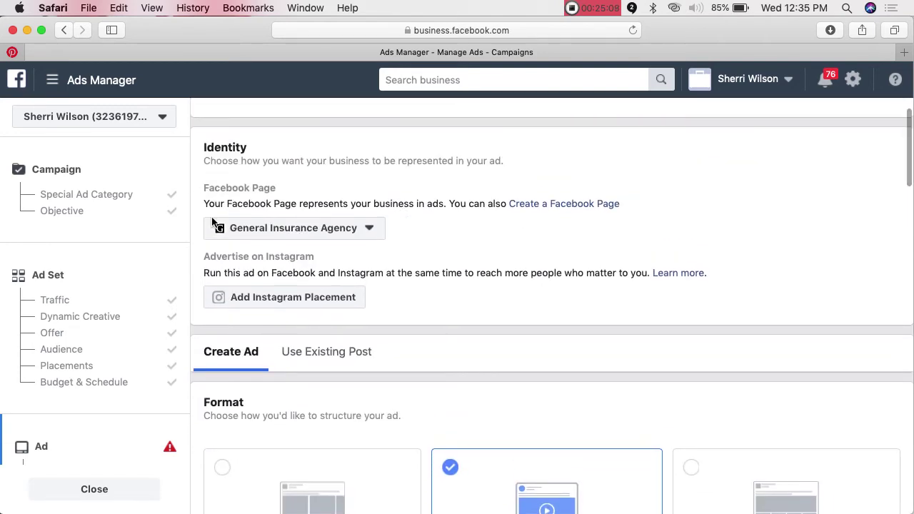
click(373, 237)
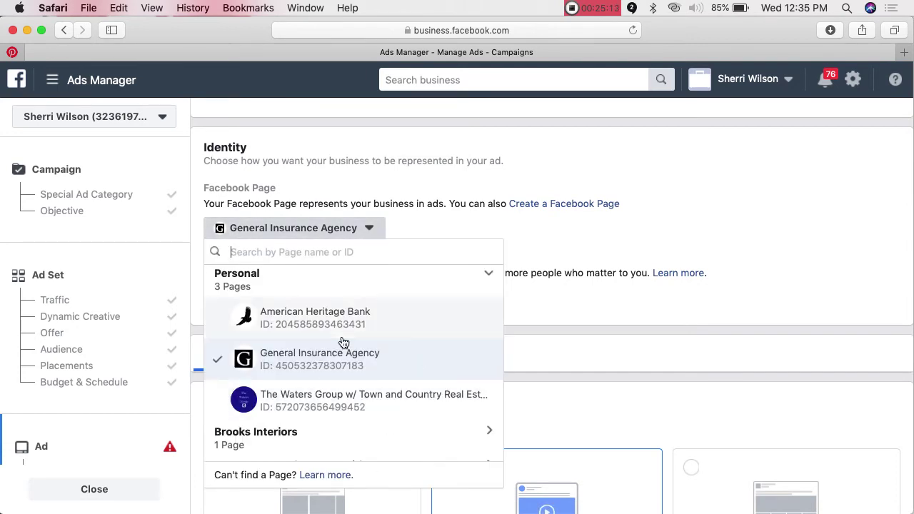
click(379, 364)
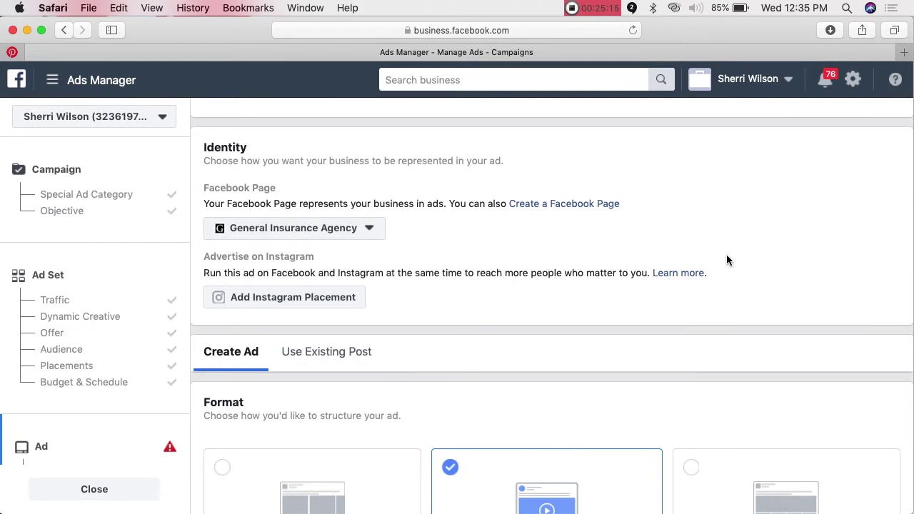
- Review the ad's format choices, the Instant Experience option and the media options for the single-image format
scroll(624, 270, down, 2)
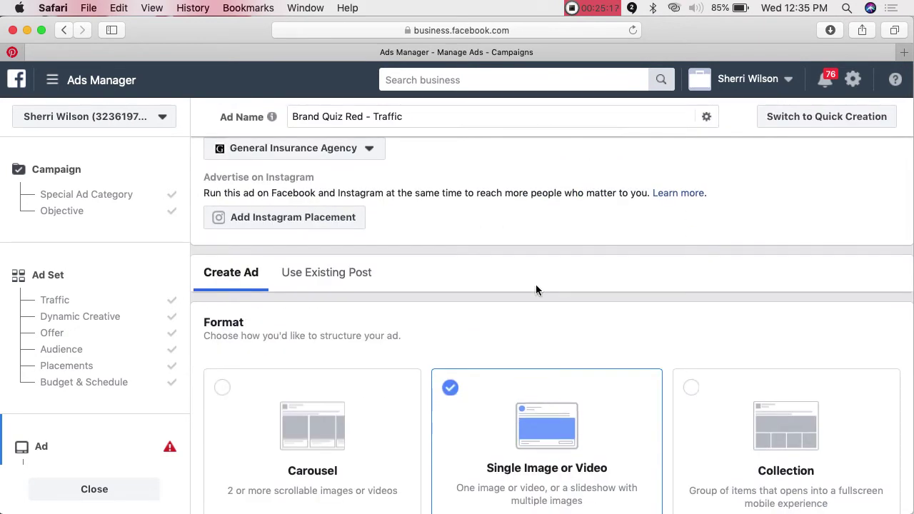
scroll(536, 285, down, 3)
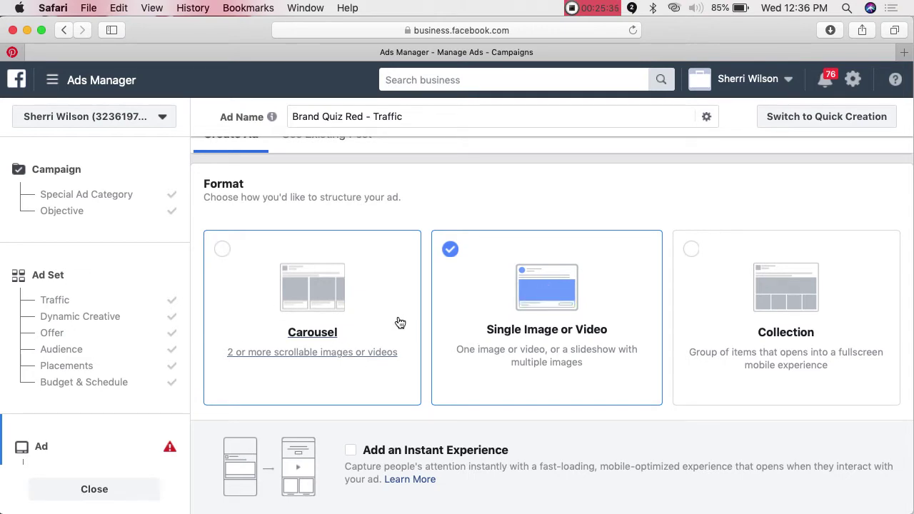
scroll(606, 288, down, 3)
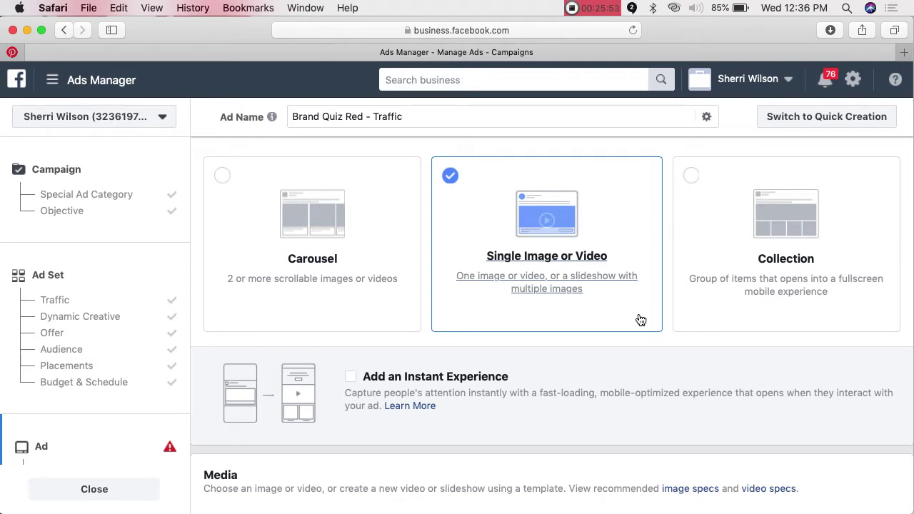
scroll(655, 381, down, 1)
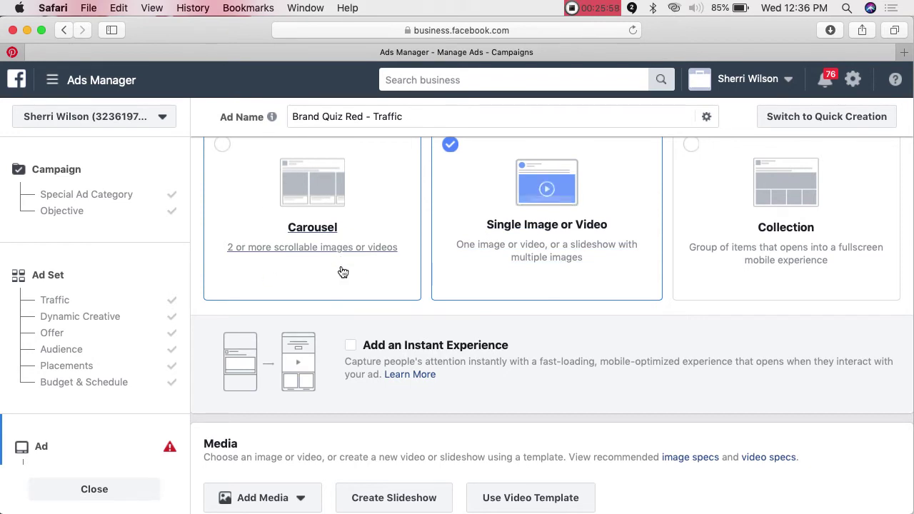
scroll(341, 271, up, 1)
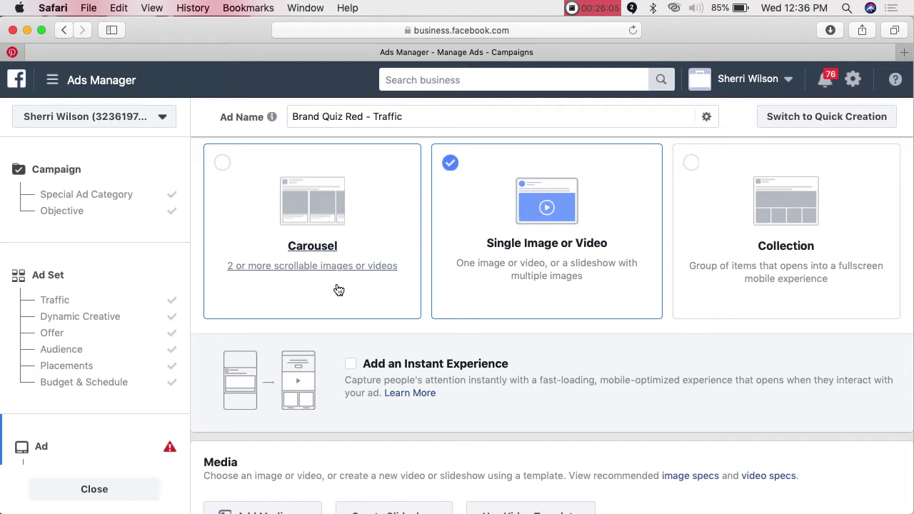
scroll(364, 284, down, 1)
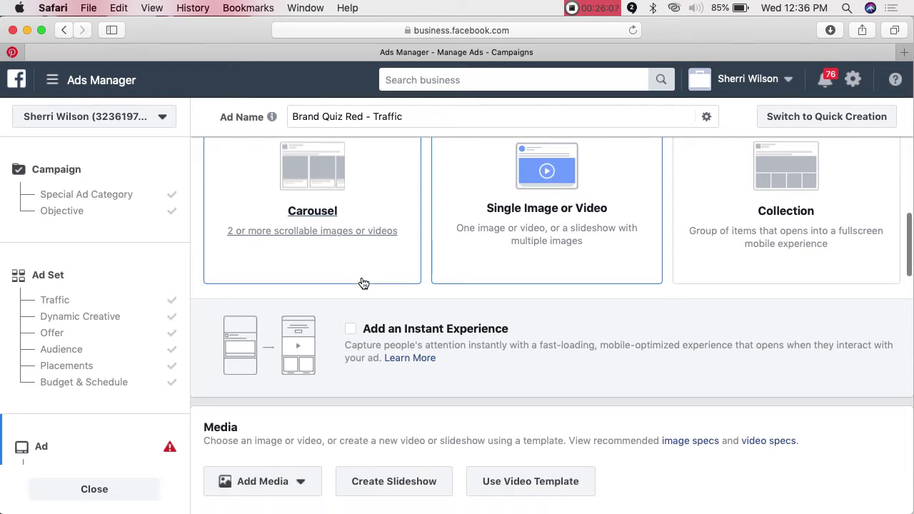
scroll(462, 249, down, 2)
scroll(522, 251, down, 1)
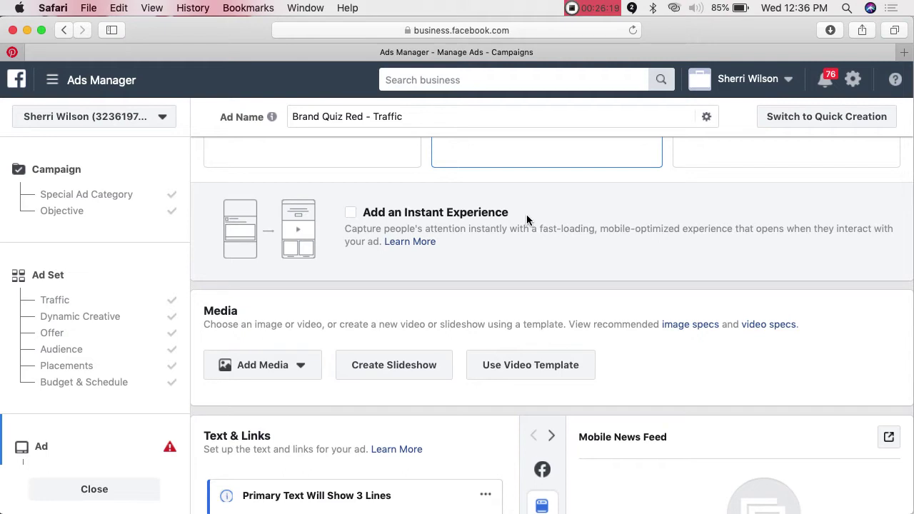
scroll(526, 214, down, 3)
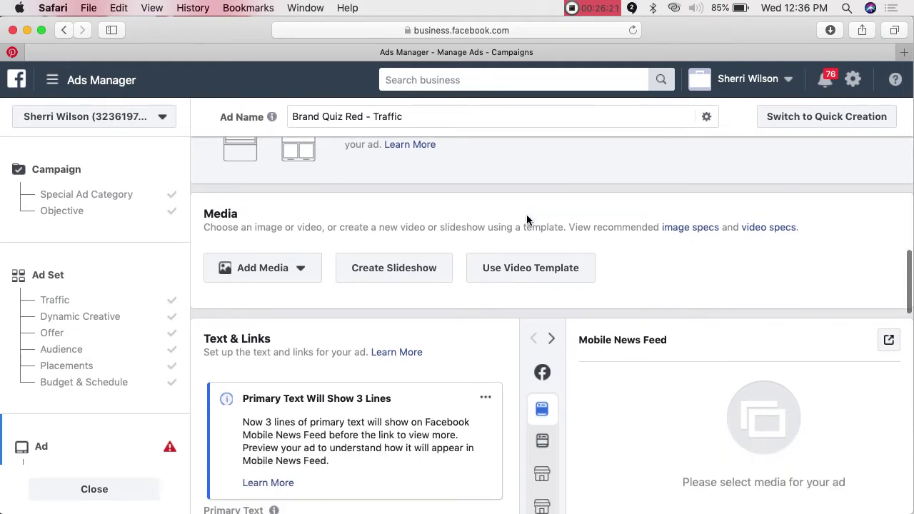
scroll(526, 214, down, 2)
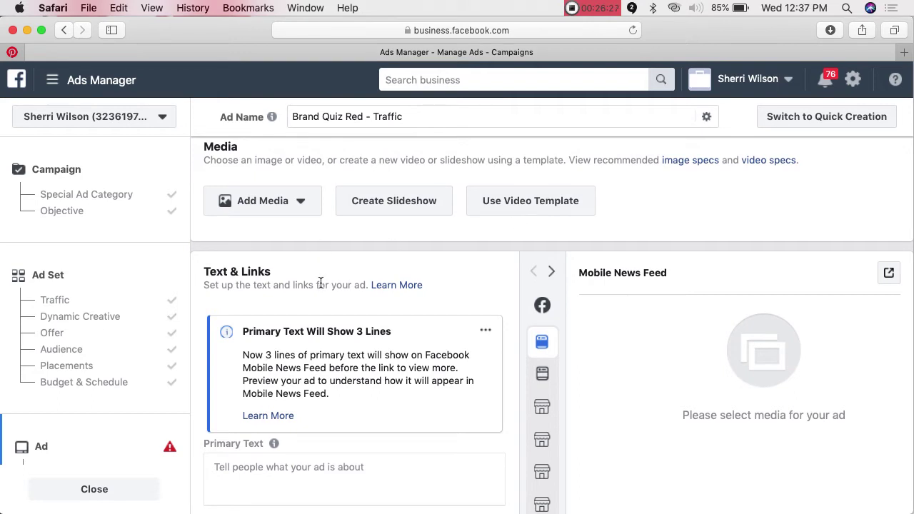
- Add the account images Untitled design-44.png and $7.99 lunches!-2.png as the ad's media
click(309, 208)
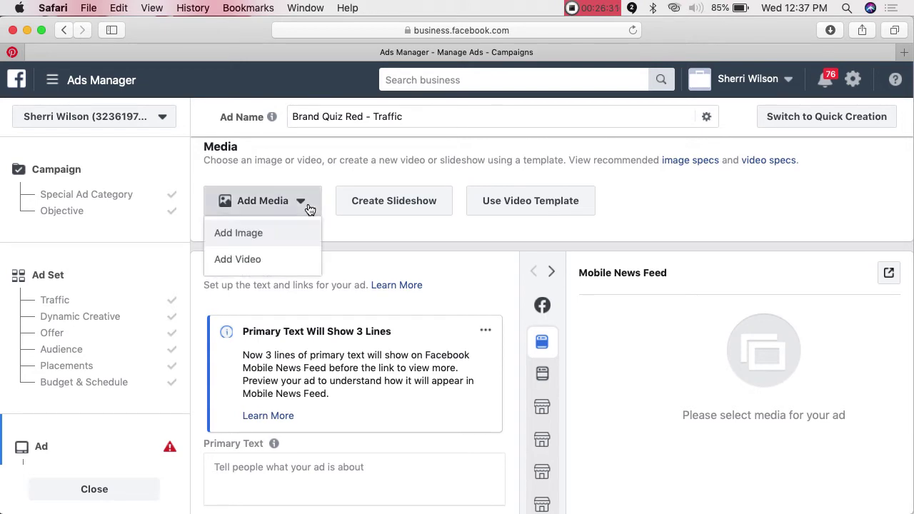
click(271, 236)
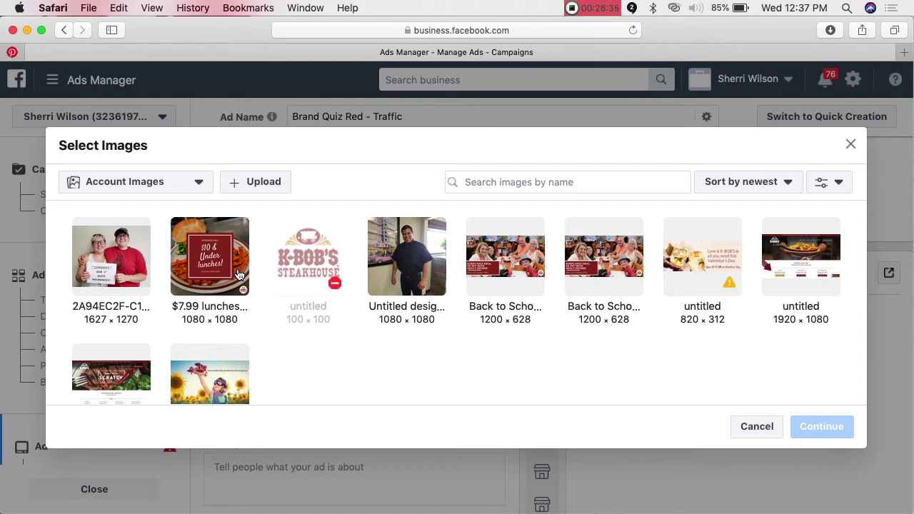
click(432, 265)
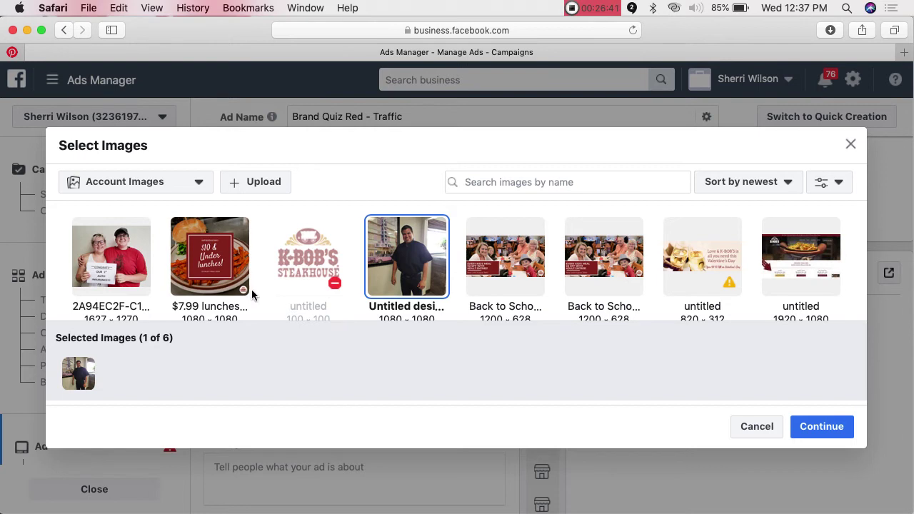
click(215, 263)
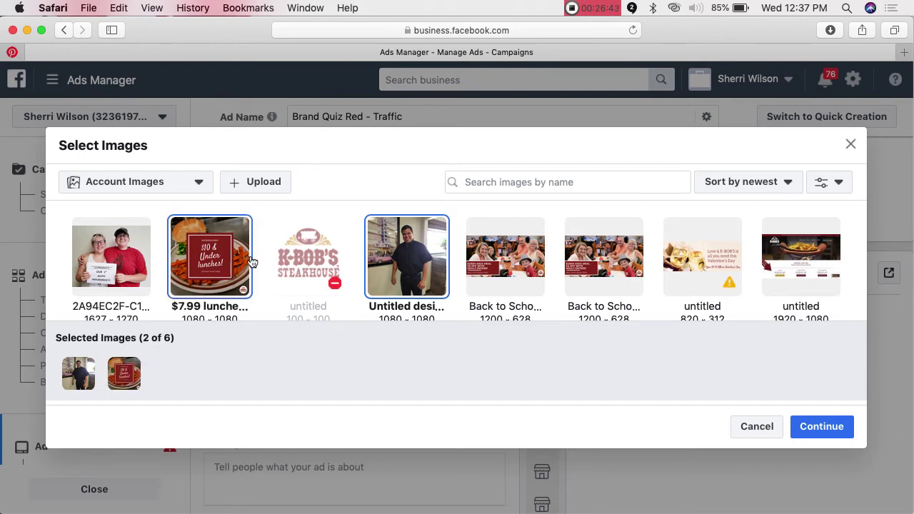
click(830, 429)
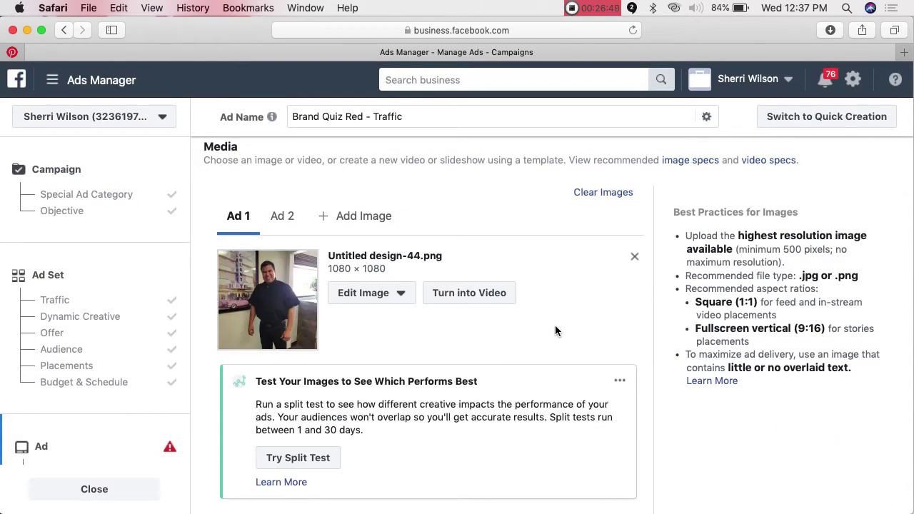
- Try to change the first ad's image to the $10 & Under lunches picture
click(384, 295)
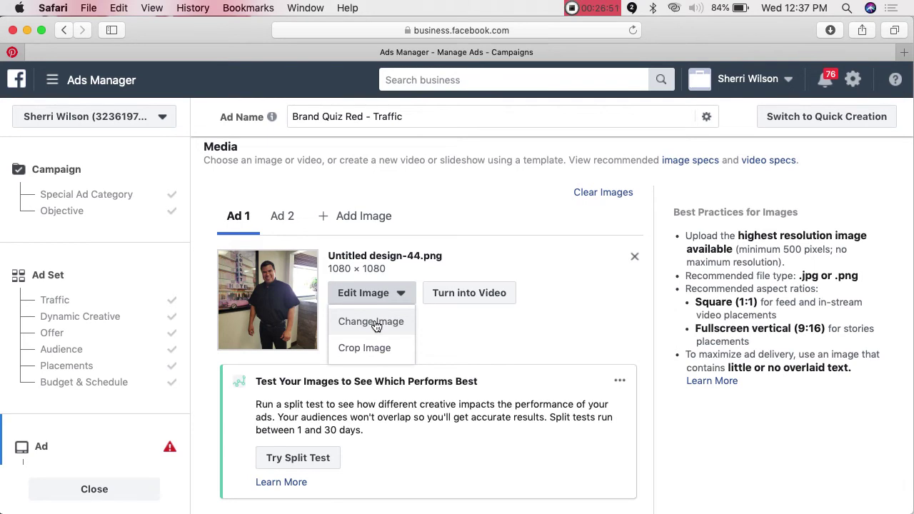
click(377, 325)
click(228, 275)
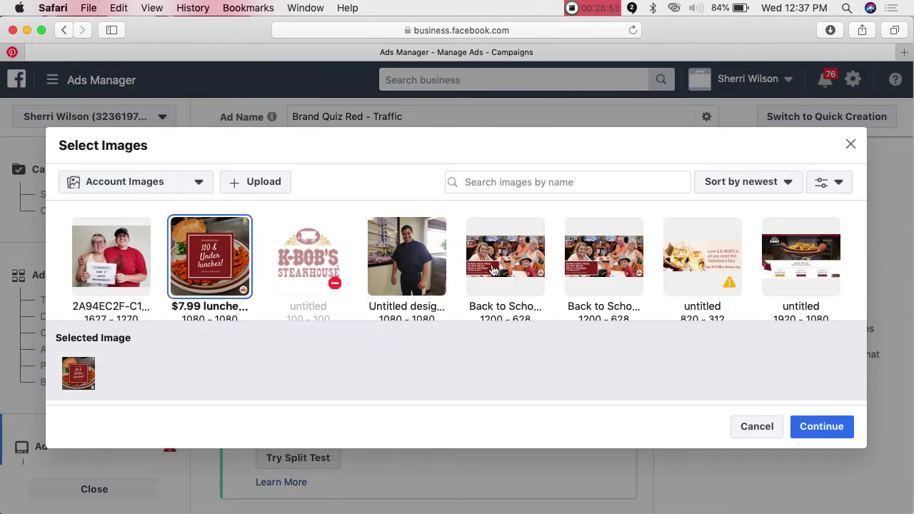
click(830, 429)
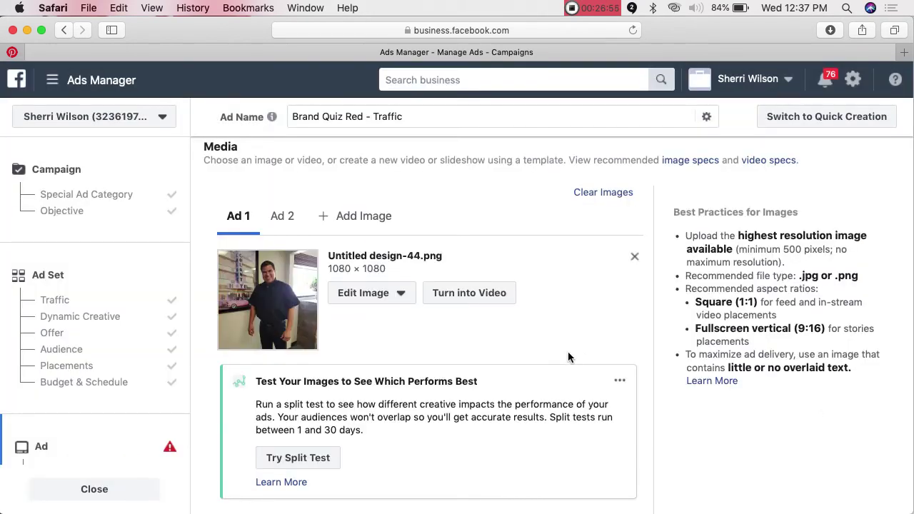
- Remove both images from the ad's media
scroll(414, 272, down, 1)
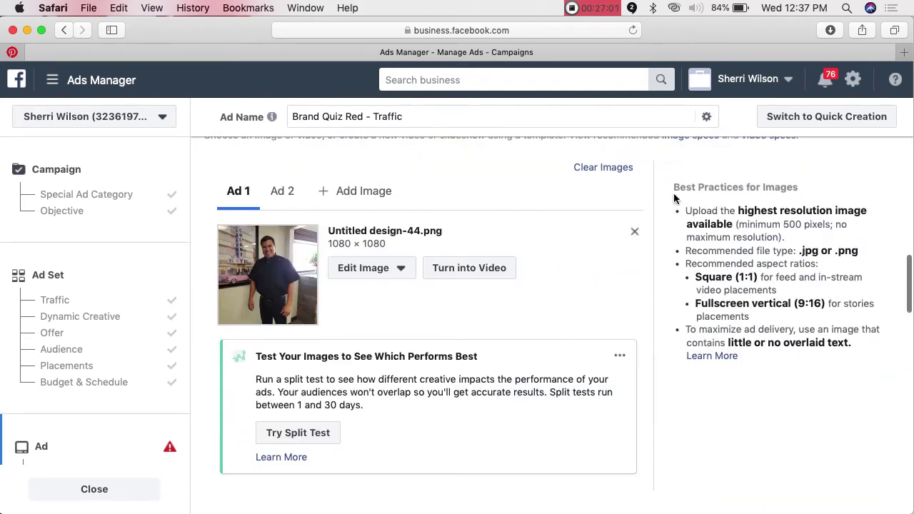
click(634, 231)
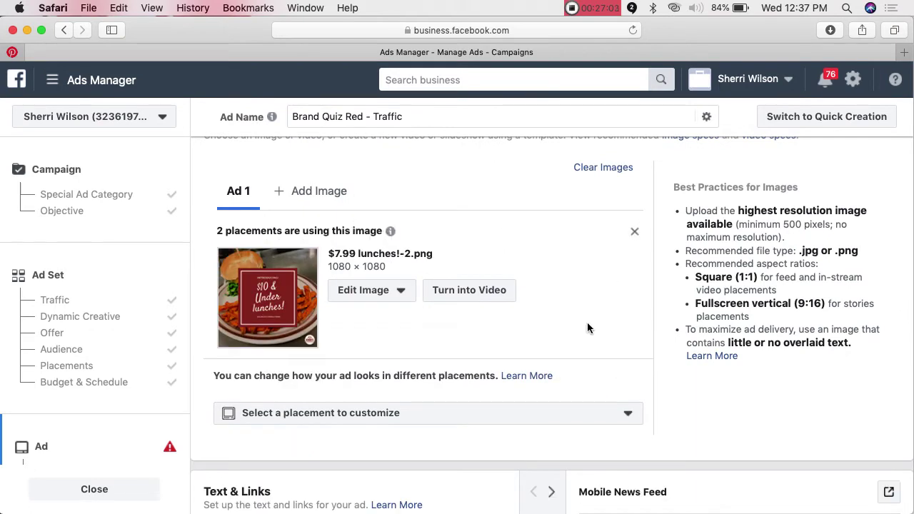
click(635, 234)
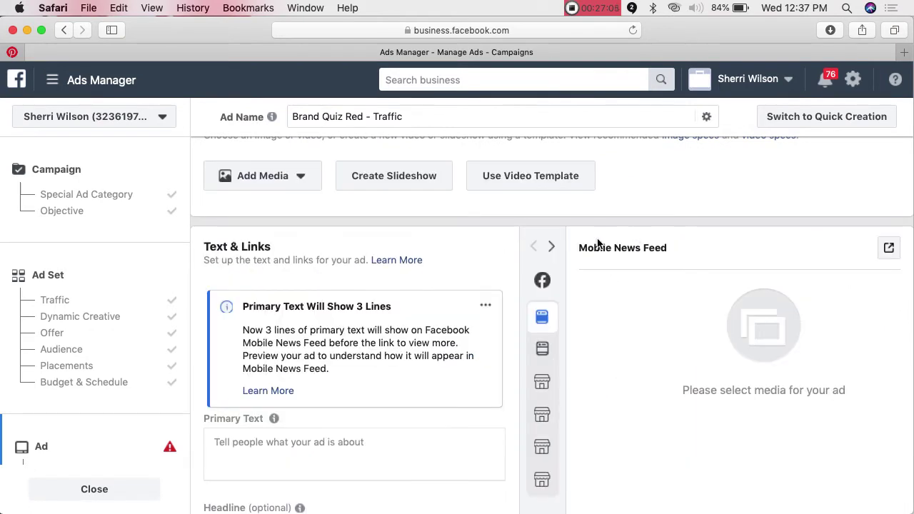
- Add the account image $7.99 lunches!-2.png as the ad's only image
click(247, 177)
click(253, 215)
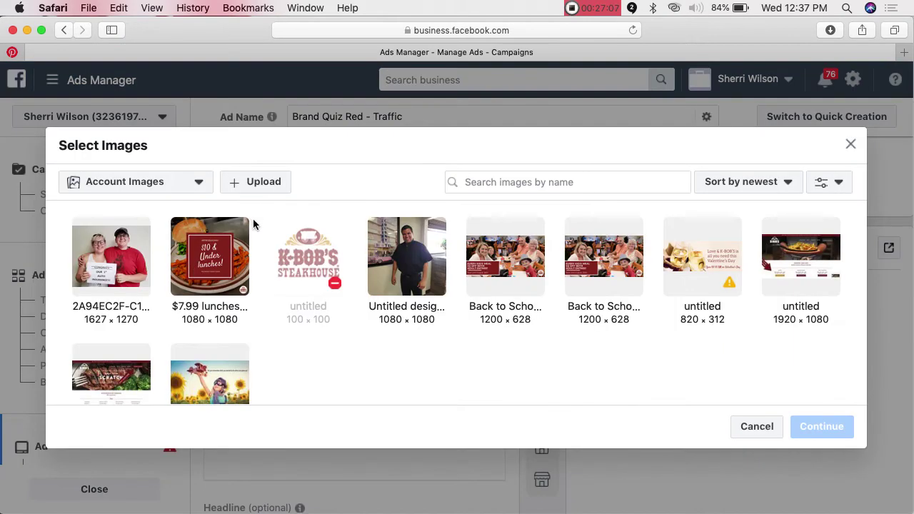
click(194, 274)
click(821, 428)
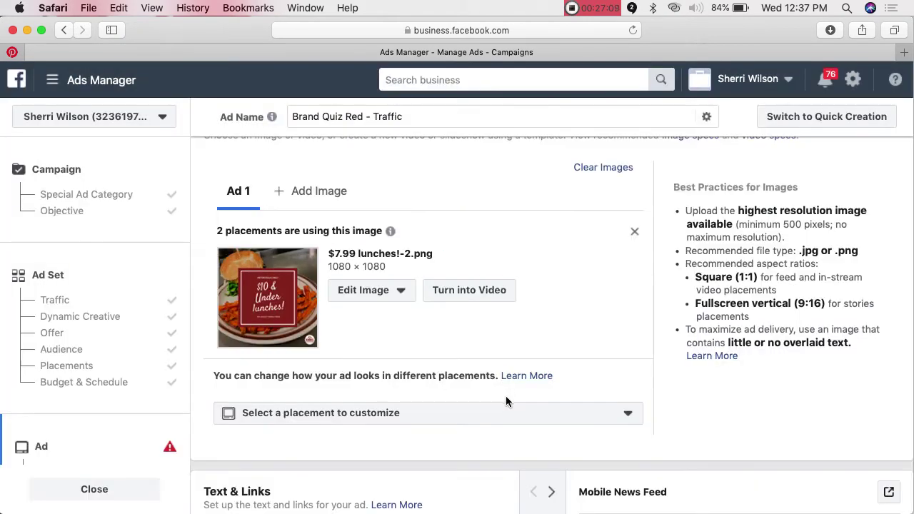
- Enter three lines of primary text: "Chicken fried steak", "All you can eat Salad Wagon" and "Even steak and salmon!"
scroll(619, 323, down, 3)
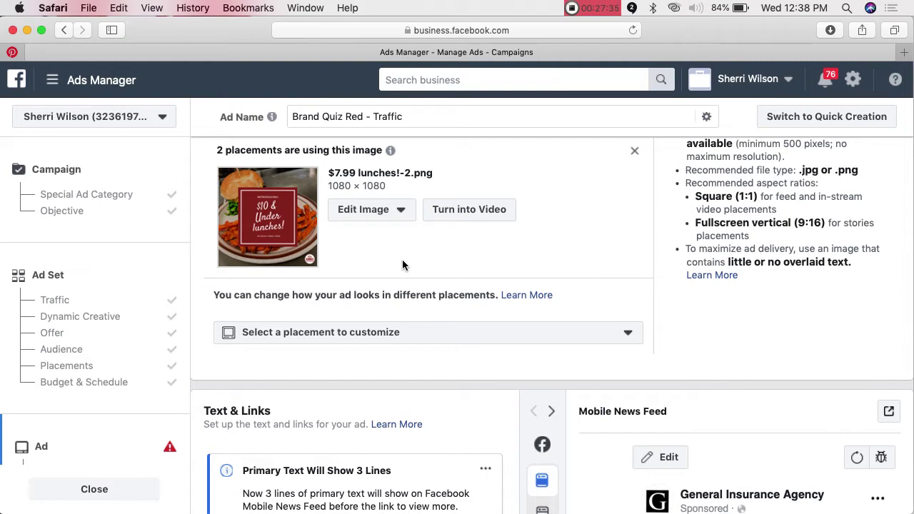
scroll(402, 264, down, 6)
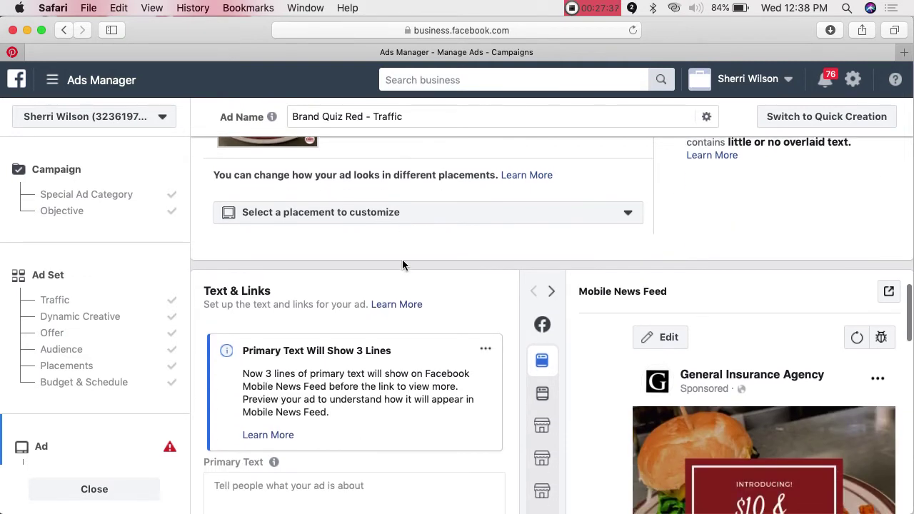
scroll(402, 260, down, 2)
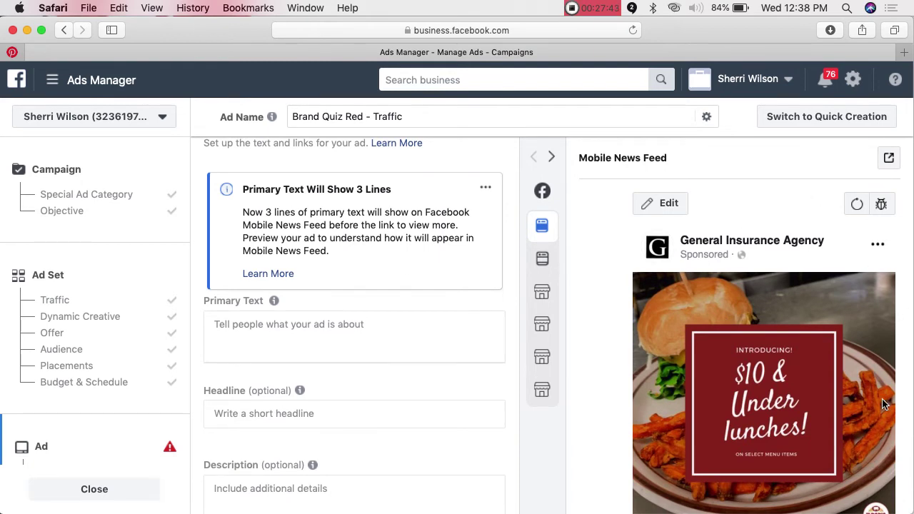
click(360, 323)
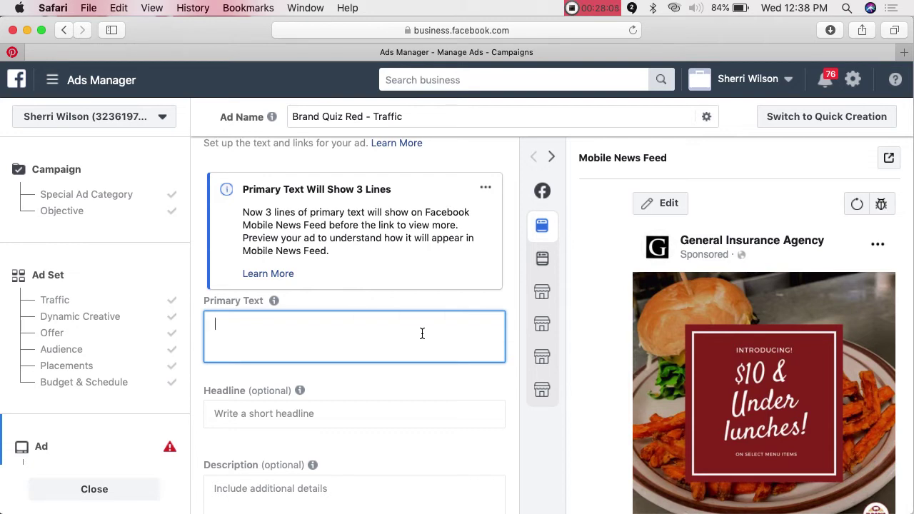
text(Chicken frie)
text(d steak )
text(All you cane)
key(BackSpace)
text(eat Salad B)
key(BackSpace)
text(Wagon)
key(Return)
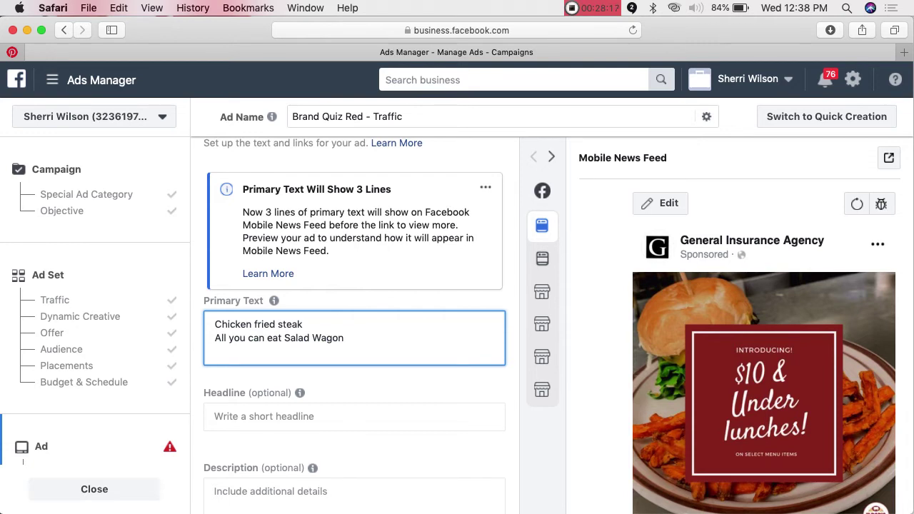
text(Even )
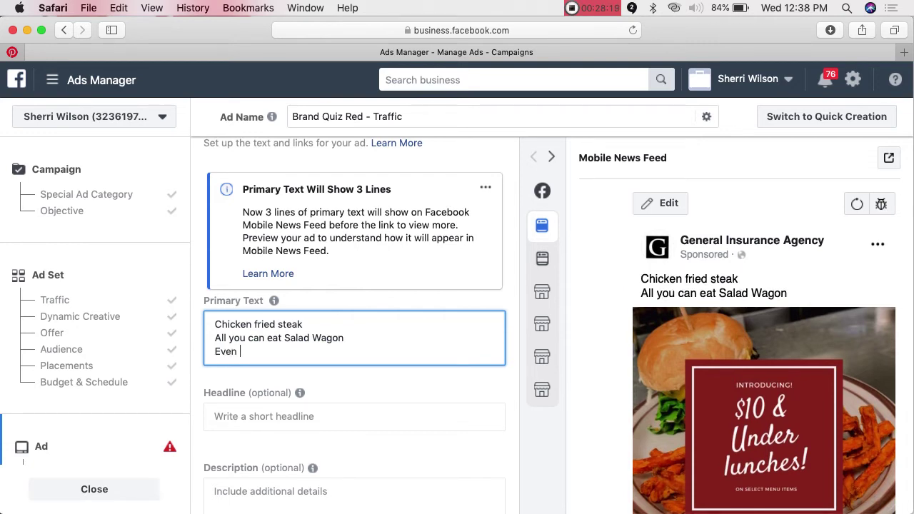
text(steak and salmon!)
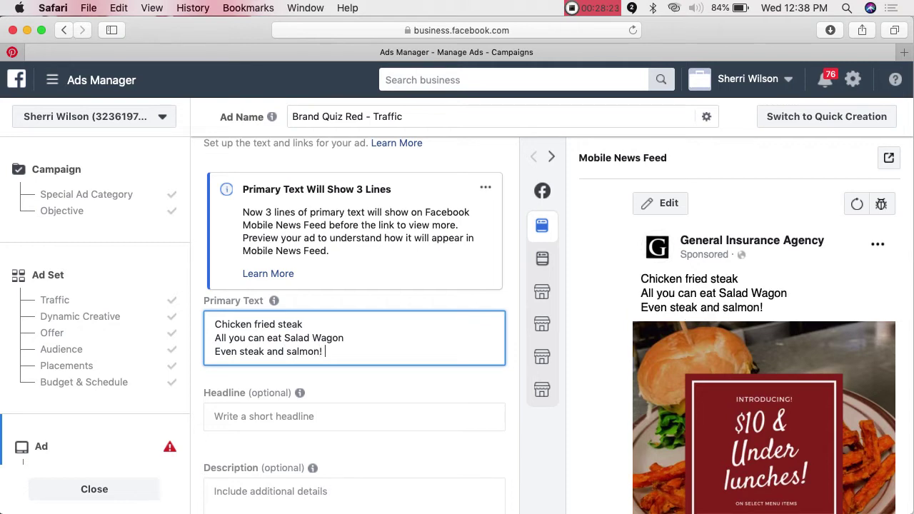
- Add an exclamation mark to the end of the first two primary text lines
click(316, 324)
text(!)
click(354, 338)
text(!)
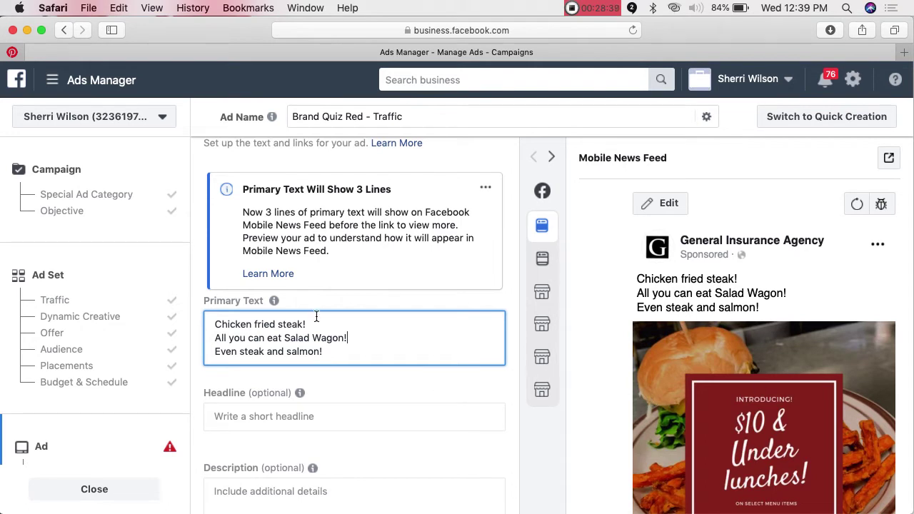
- Append the prices $7.99, $7.99 and $9.99 to the three primary text lines and add two blank lines below them
text($7.99)
click(426, 340)
text($7.99)
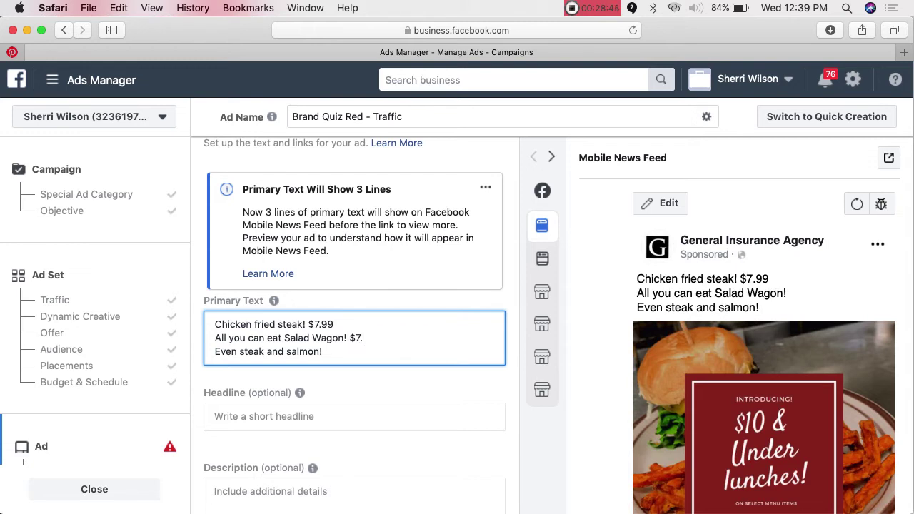
click(404, 355)
text($9.99)
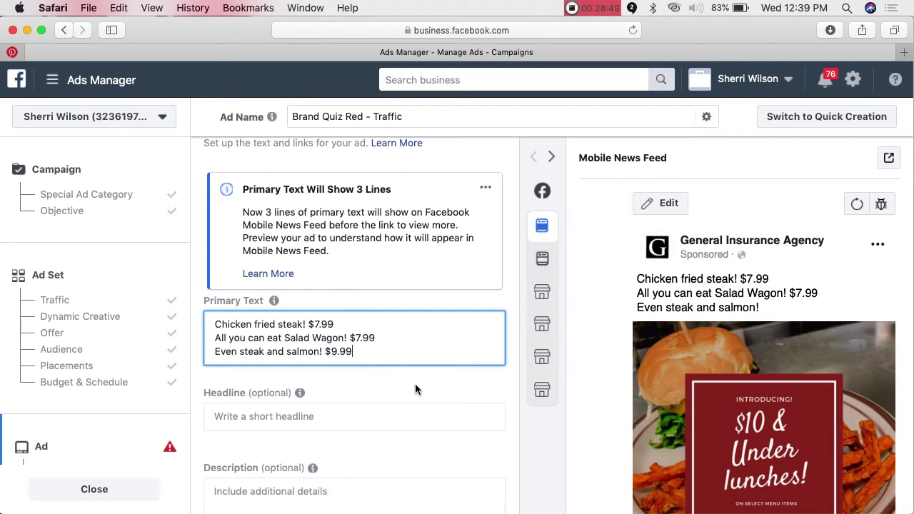
scroll(390, 408, down, 2)
key(Return)
key(Return)
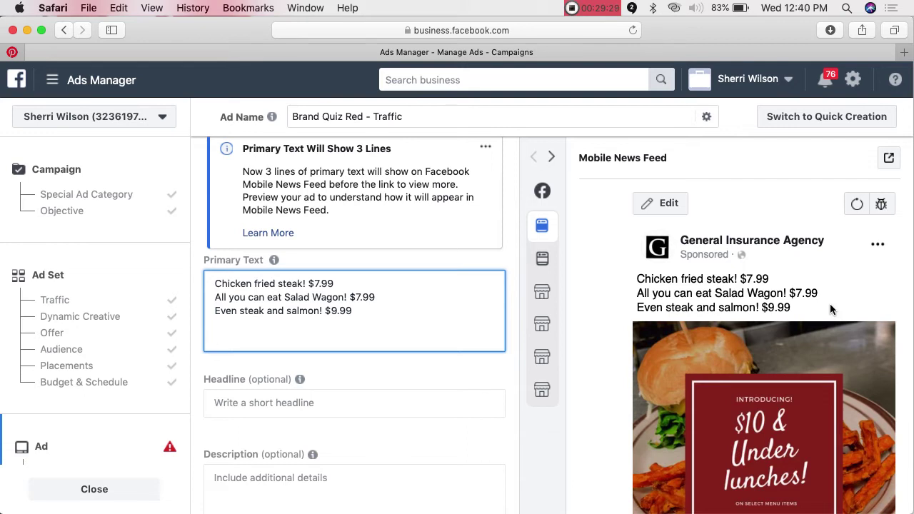
- Set the ad's headline to "Most lunch dishes $7.99!"
click(371, 405)
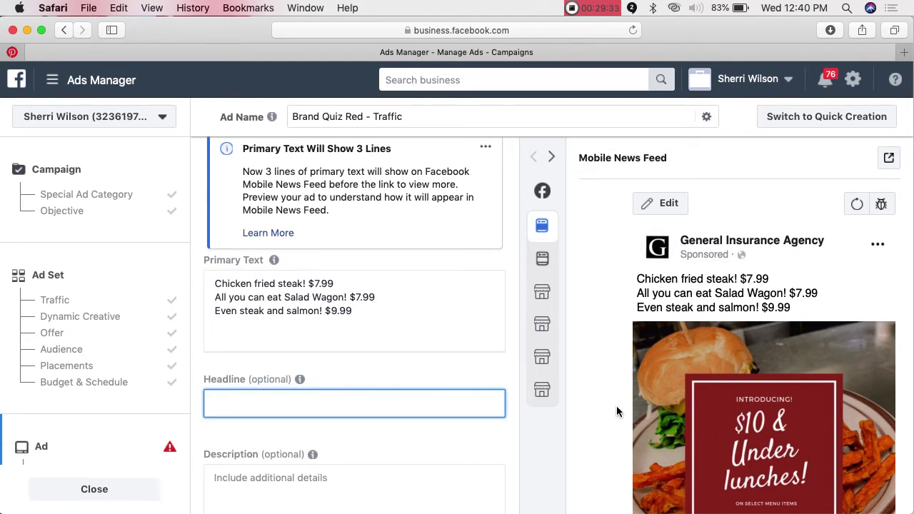
scroll(617, 406, down, 5)
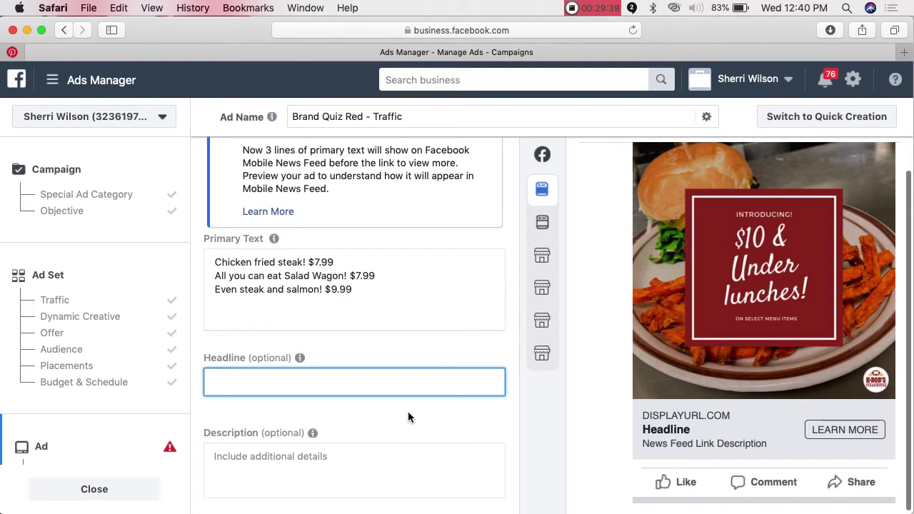
text(Most $7.99)
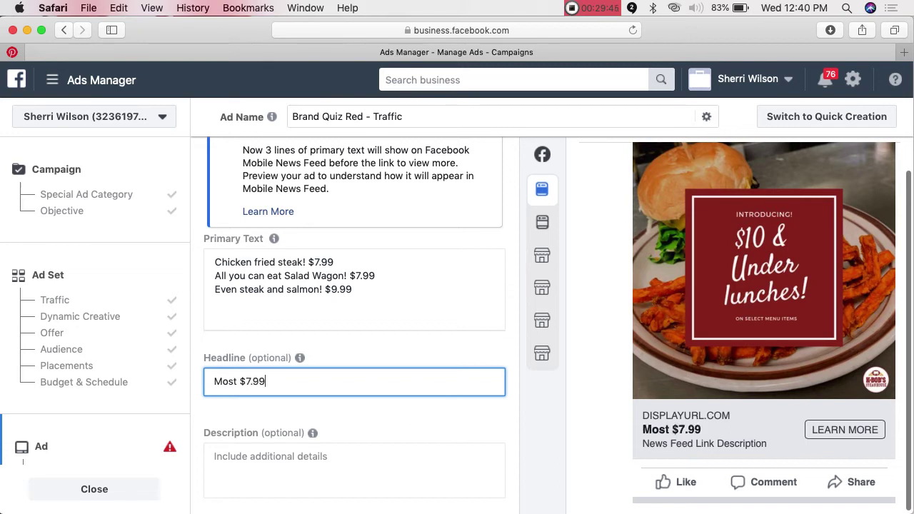
key(BackSpace)
key(BackSpace)
key(BackSpace)
key(BackSpace)
key(BackSpace)
text(lunch di)
text(shes are)
key(BackSpace)
key(BackSpace)
key(BackSpace)
text($7.00!)
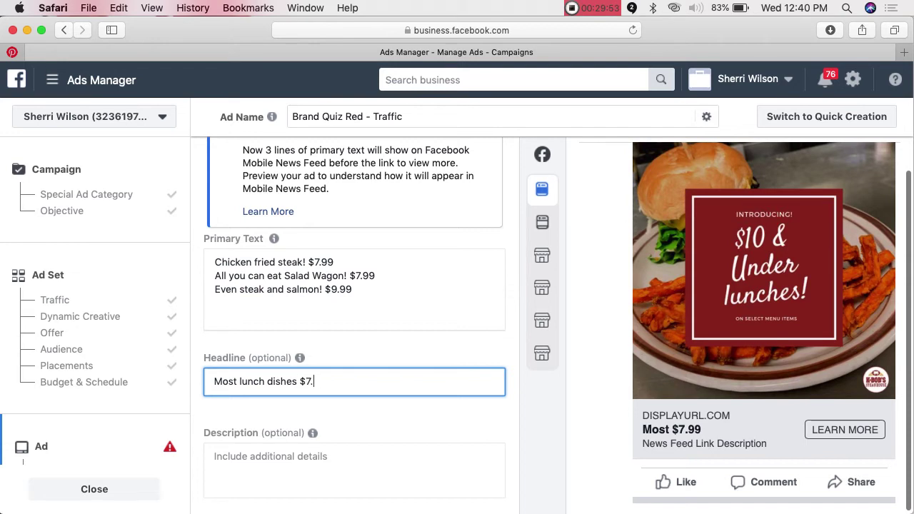
key(BackSpace)
key(BackSpace)
key(BackSpace)
text(99!)
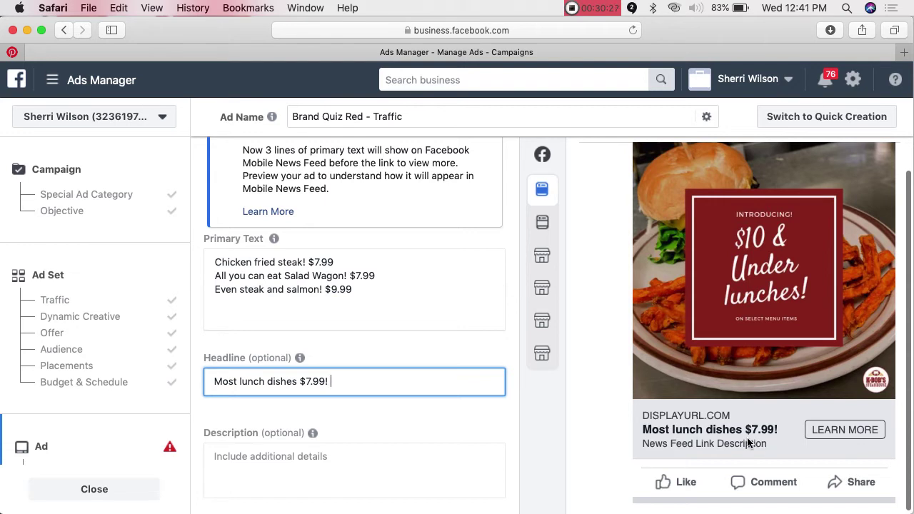
- Check the ad's text, image and headline in the mobile preview and in the second Facebook placement preview
scroll(670, 252, up, 5)
mouse_move(564, 259)
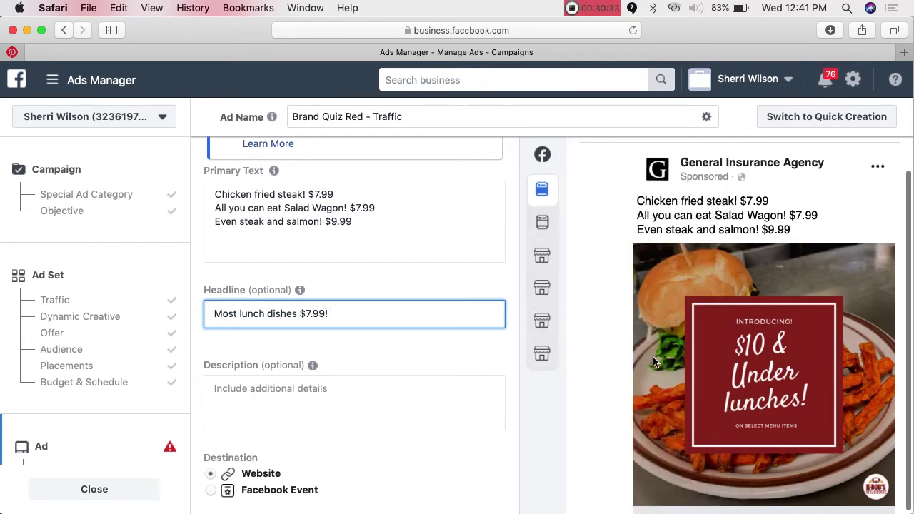
scroll(615, 454, down, 3)
mouse_move(681, 508)
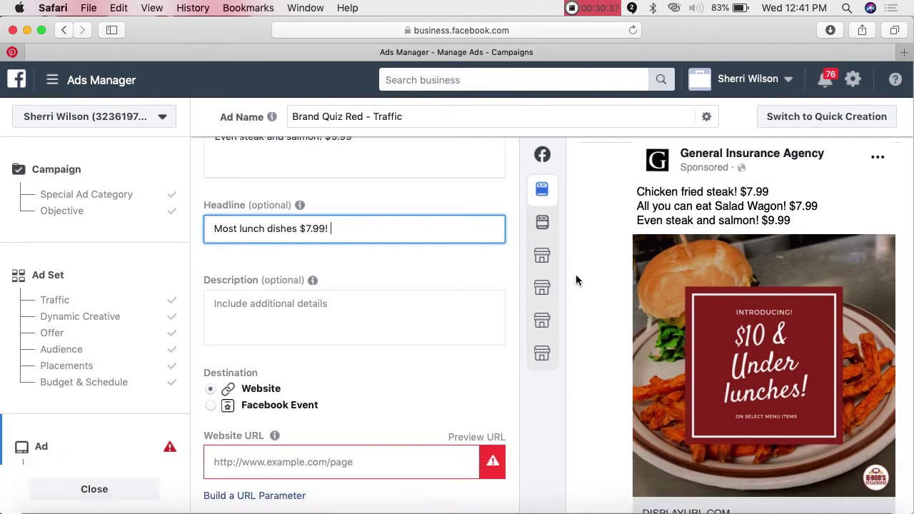
click(545, 227)
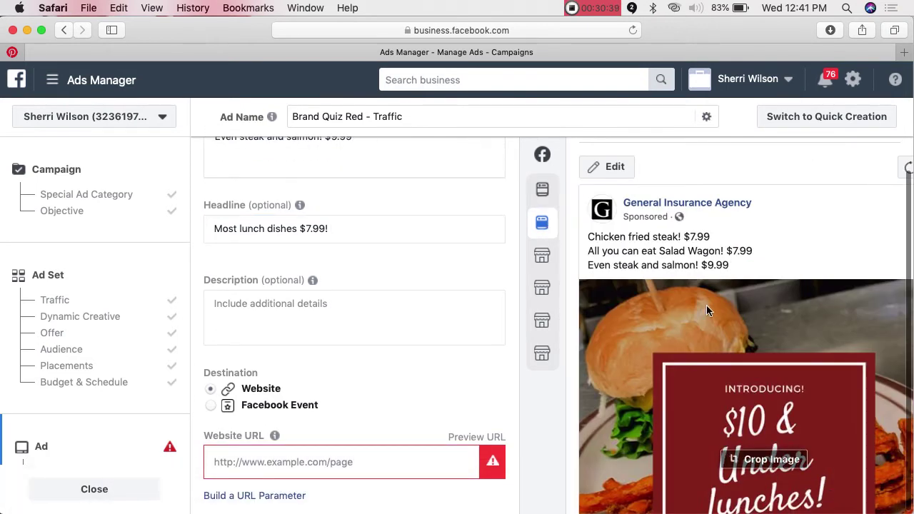
scroll(662, 404, down, 4)
scroll(662, 404, down, 5)
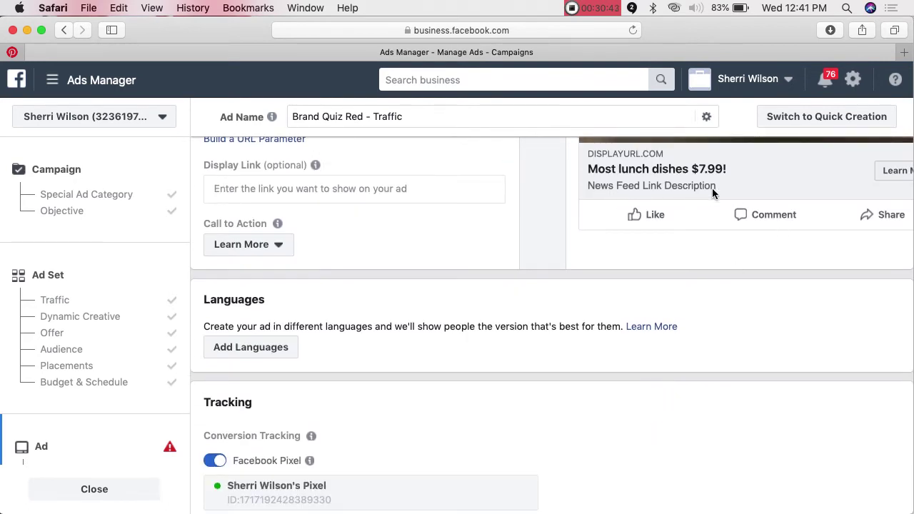
scroll(463, 258, up, 5)
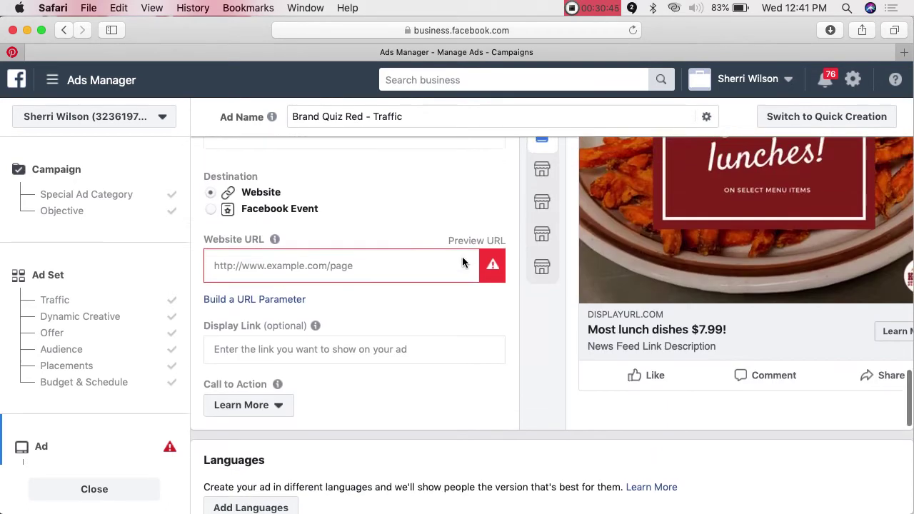
- Enter the description "You're in a hurry but need a home cooked meal. Come on in and we'll take care of ya!"
click(334, 286)
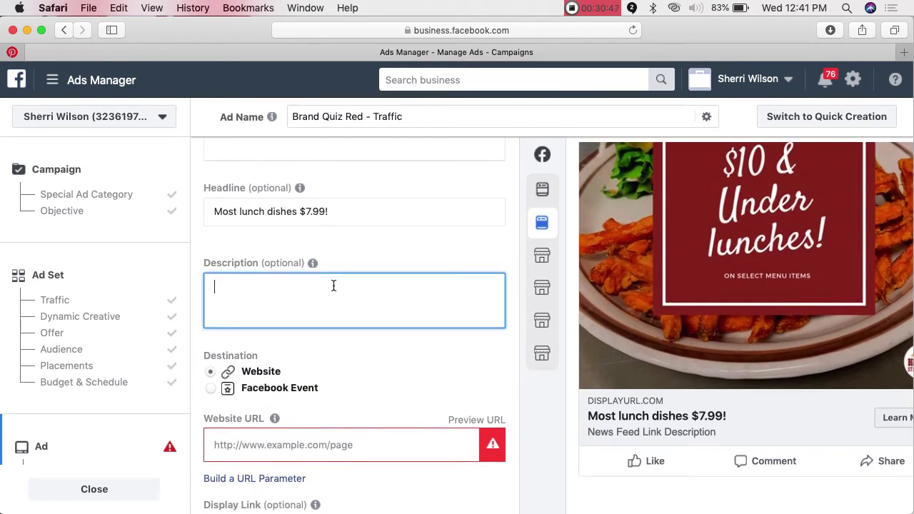
text(You're in a hurry but need a home cooked meal)
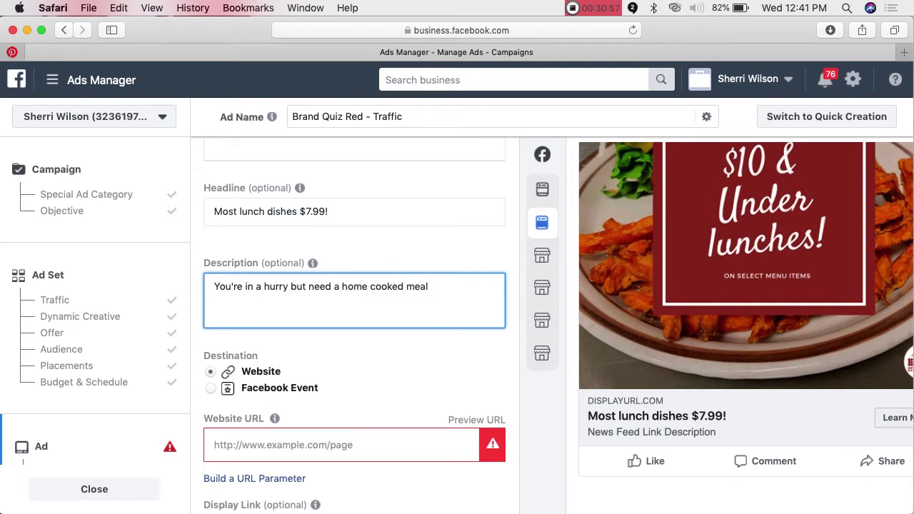
text(. We know that)
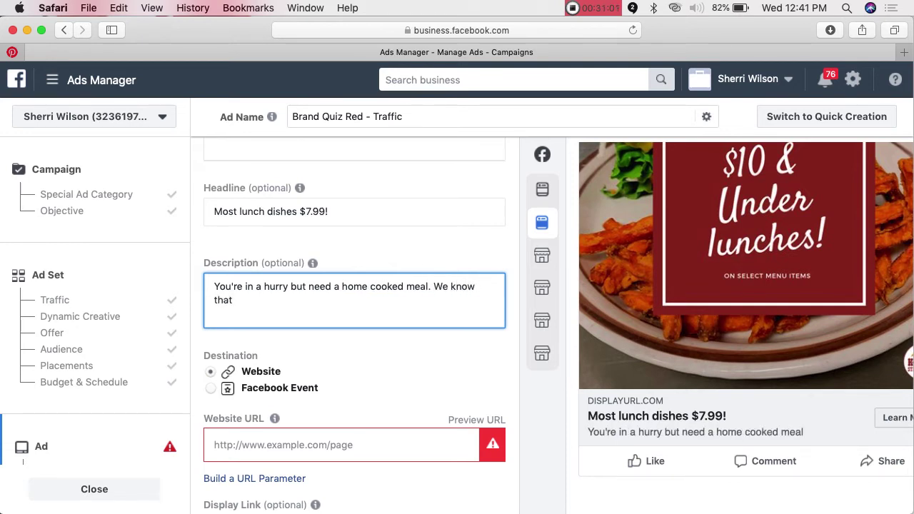
key(BackSpace)
key(BackSpace)
key(BackSpace)
key(BackSpace)
key(BackSpace)
key(BackSpace)
key(BackSpace)
key(BackSpace)
key(BackSpace)
key(BackSpace)
key(BackSpace)
text(Come on in and well)
key(BackSpace)
key(BackSpace)
text('ll take care of ya!)
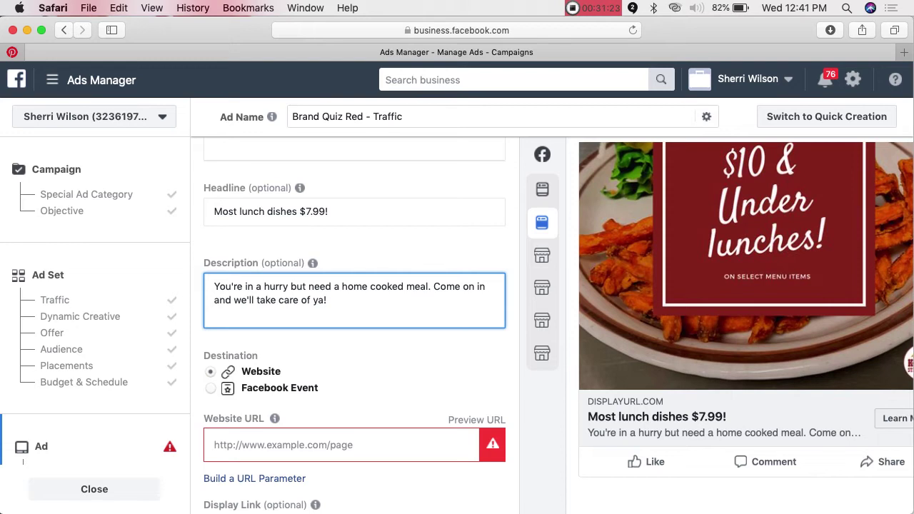
click(357, 212)
scroll(357, 212, up, 5)
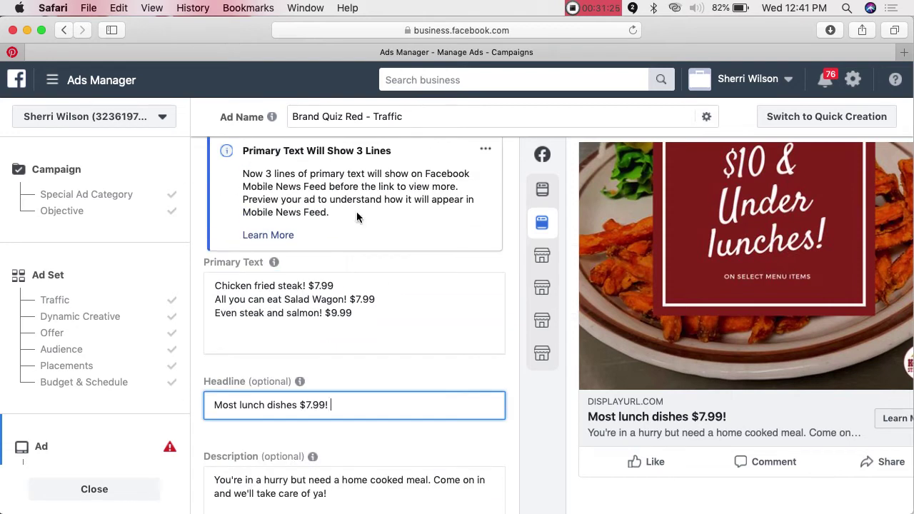
scroll(372, 352, down, 3)
scroll(372, 351, down, 5)
click(339, 350)
text(http://www.k-bo)
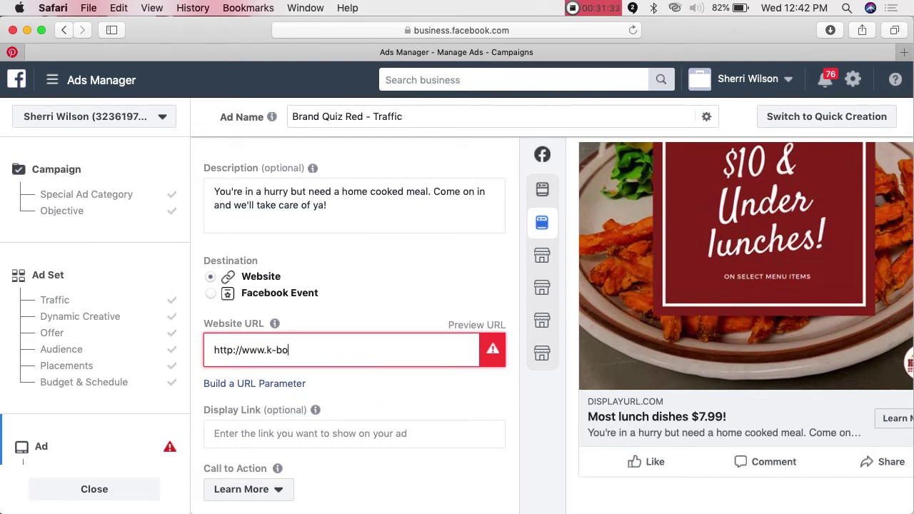
text(bs.com)
scroll(383, 406, down, 3)
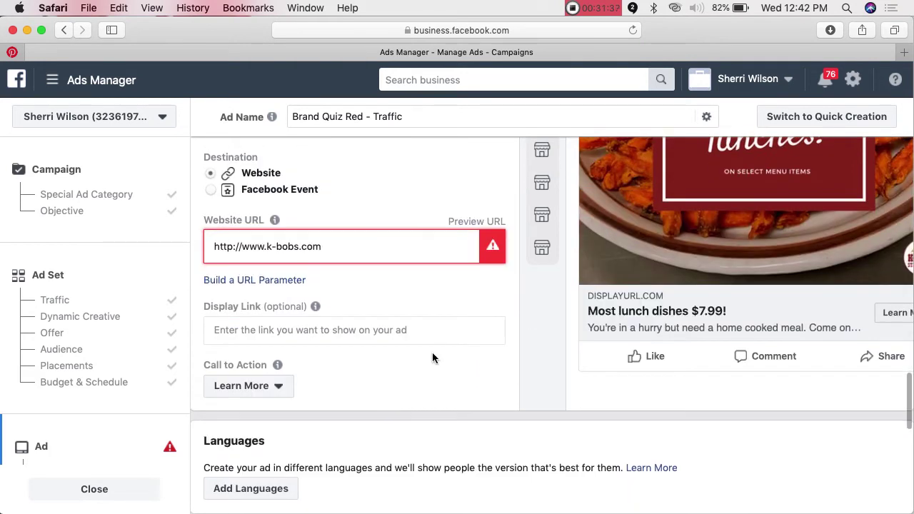
click(420, 331)
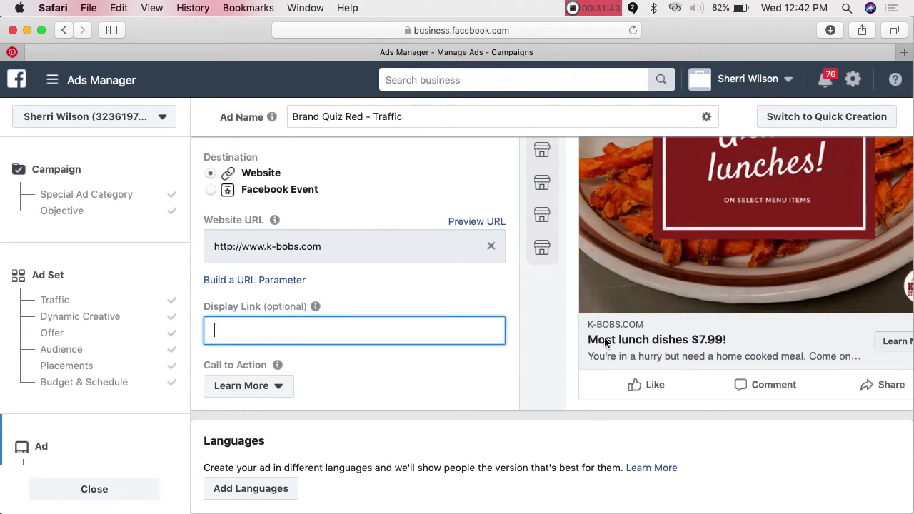
- Look through the available call-to-action options and leave the list without choosing another one
scroll(448, 363, down, 4)
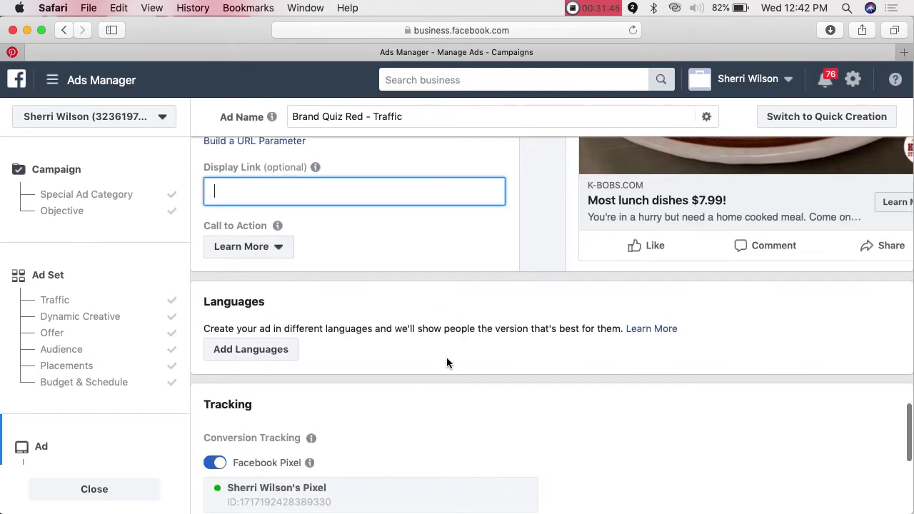
click(282, 248)
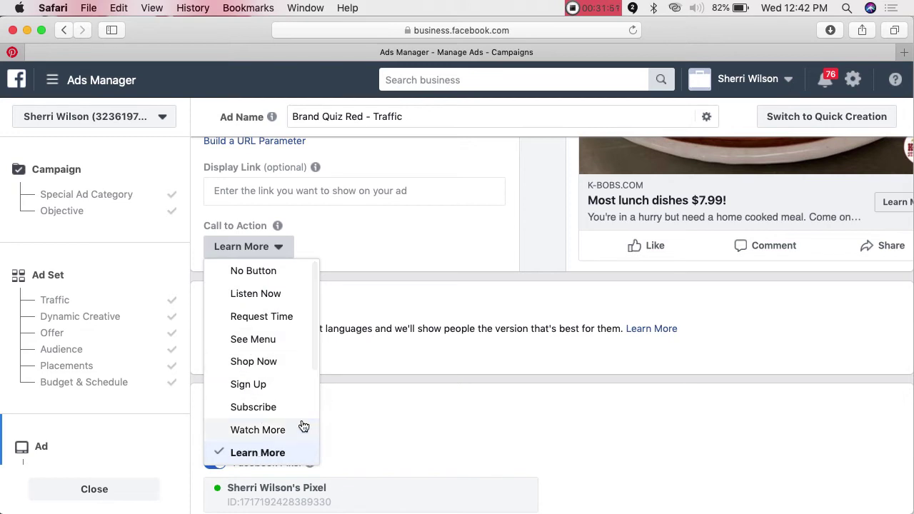
scroll(265, 443, down, 1)
scroll(266, 443, down, 4)
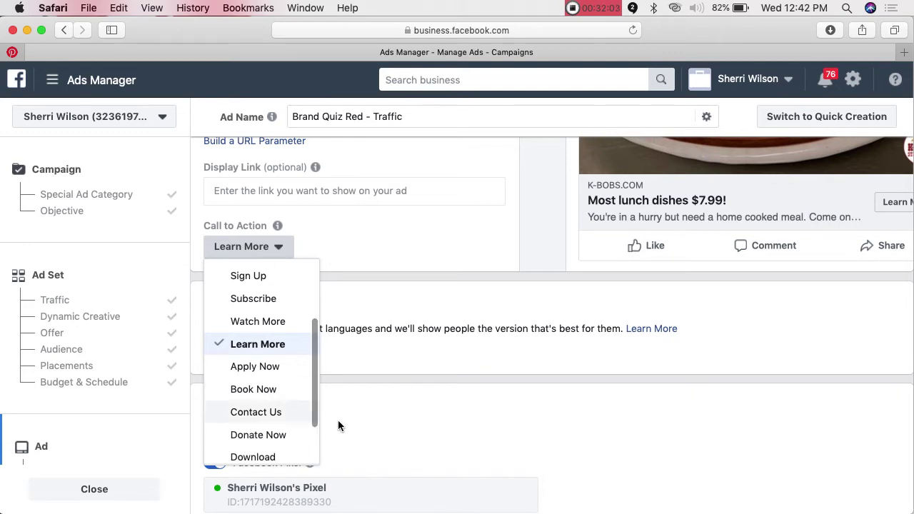
click(411, 424)
- Review the tracking settings, the finished ad preview and the confirmation area at the end of the ad form
scroll(411, 424, up, 2)
scroll(411, 424, down, 5)
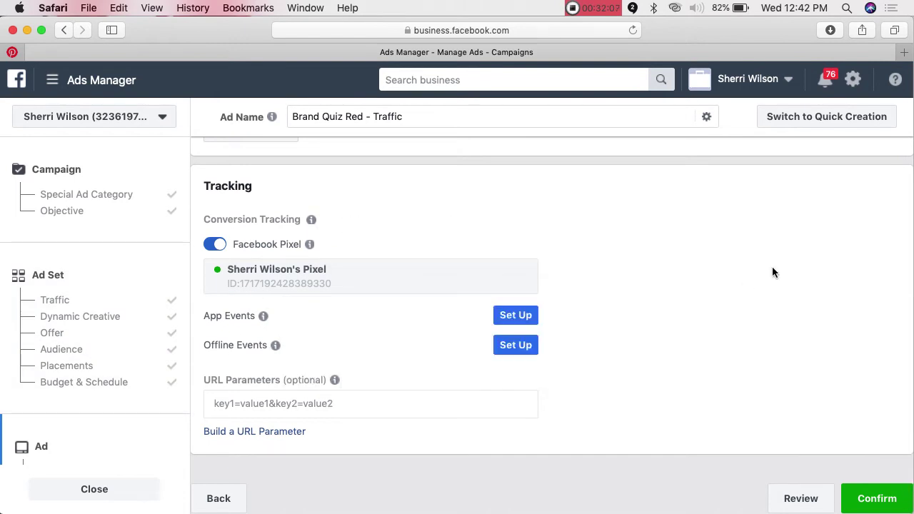
scroll(726, 350, up, 8)
scroll(726, 352, up, 5)
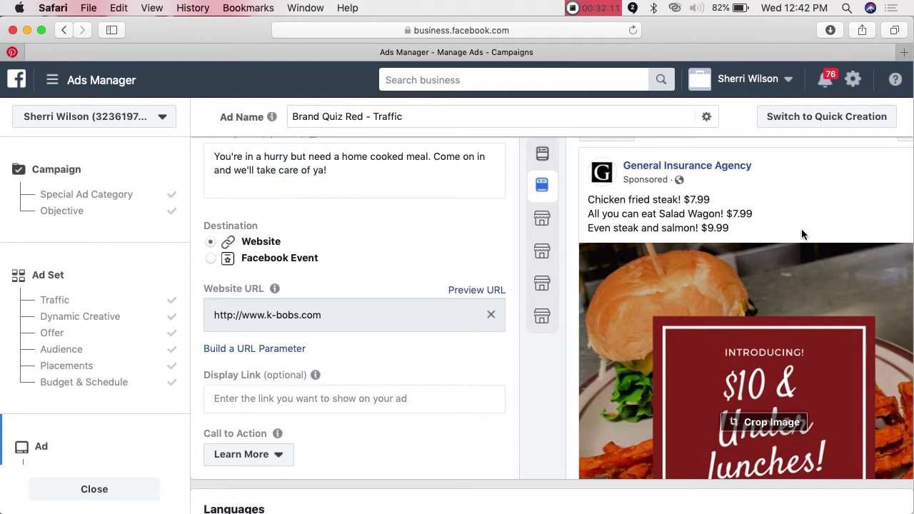
scroll(716, 405, down, 6)
scroll(690, 455, down, 10)
scroll(843, 484, down, 2)
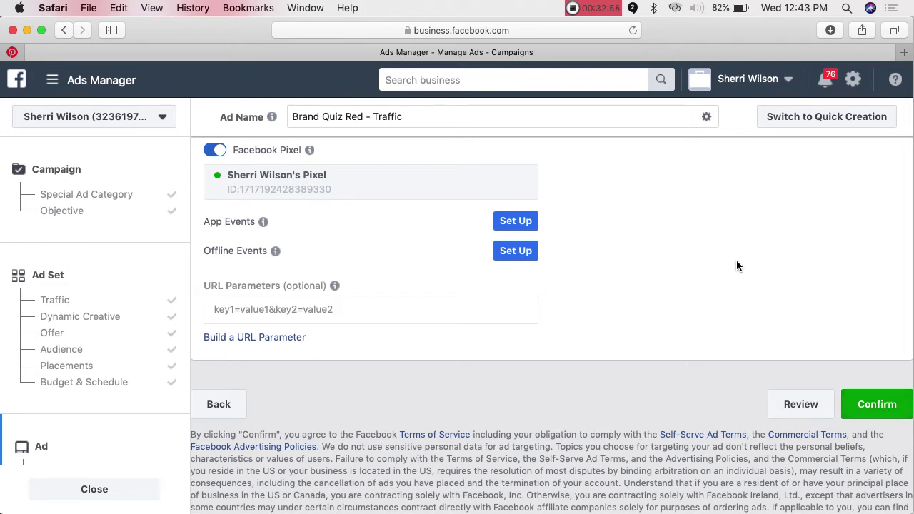
- Leave the unfinished ad form for the Ads Manager campaign overview and discard the unsaved changes
scroll(738, 266, up, 3)
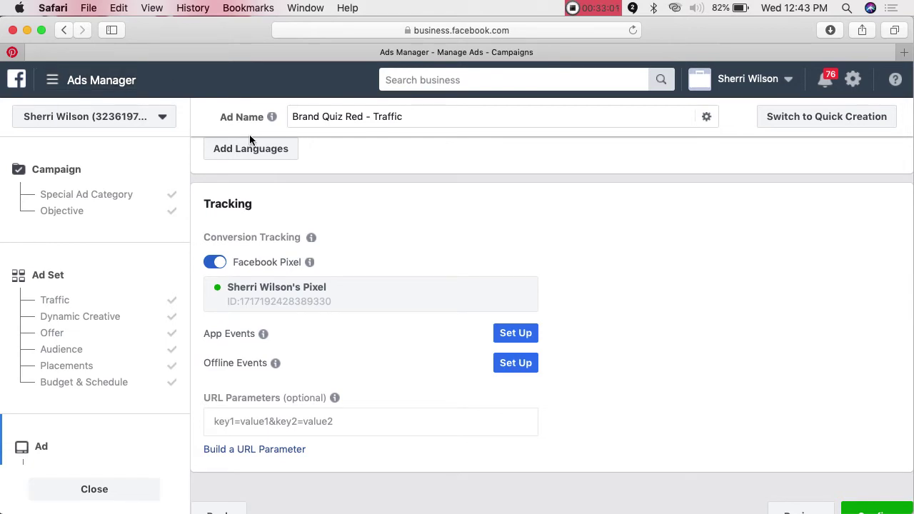
scroll(351, 349, up, 10)
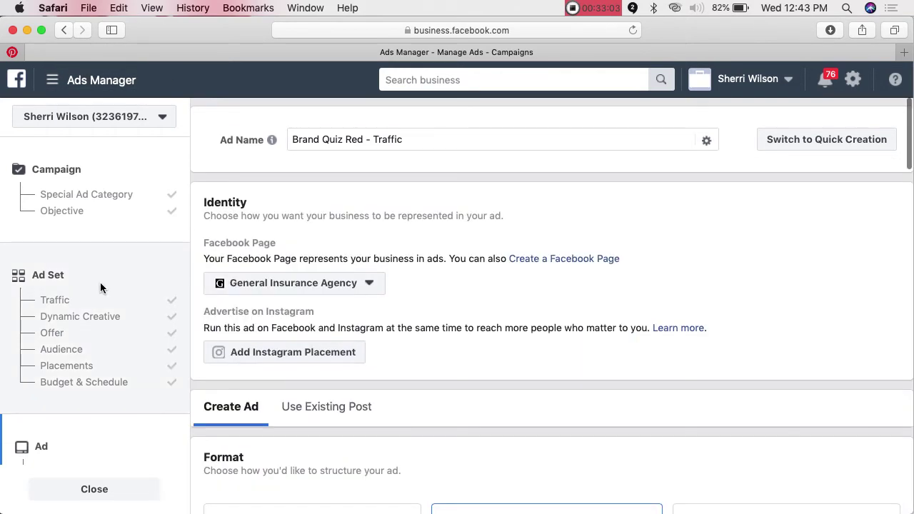
click(54, 79)
click(42, 170)
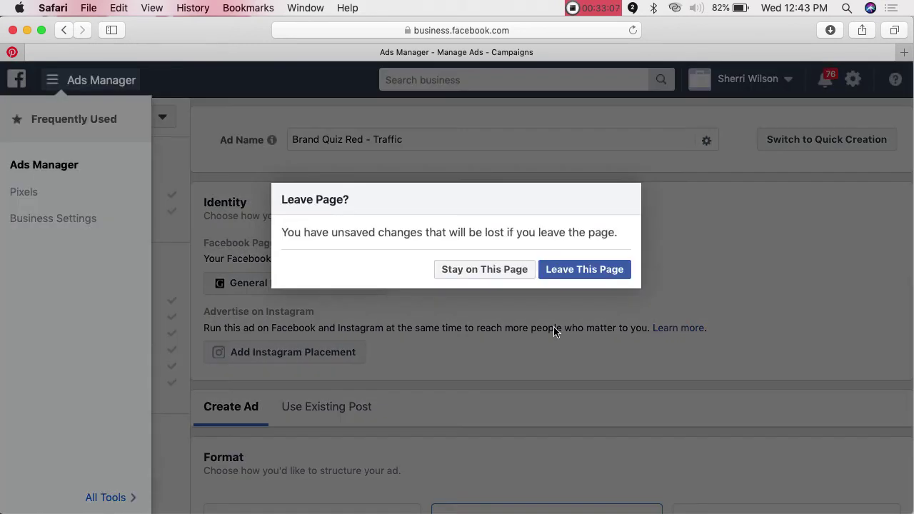
click(600, 270)
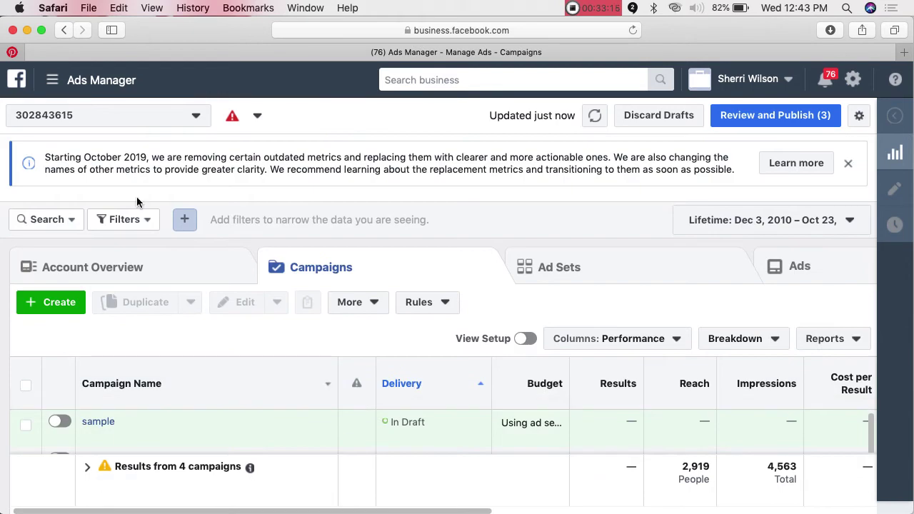
- Switch the campaign overview to the signed-in person's own ad account under the personal accounts
click(96, 116)
scroll(162, 263, down, 2)
scroll(163, 264, up, 1)
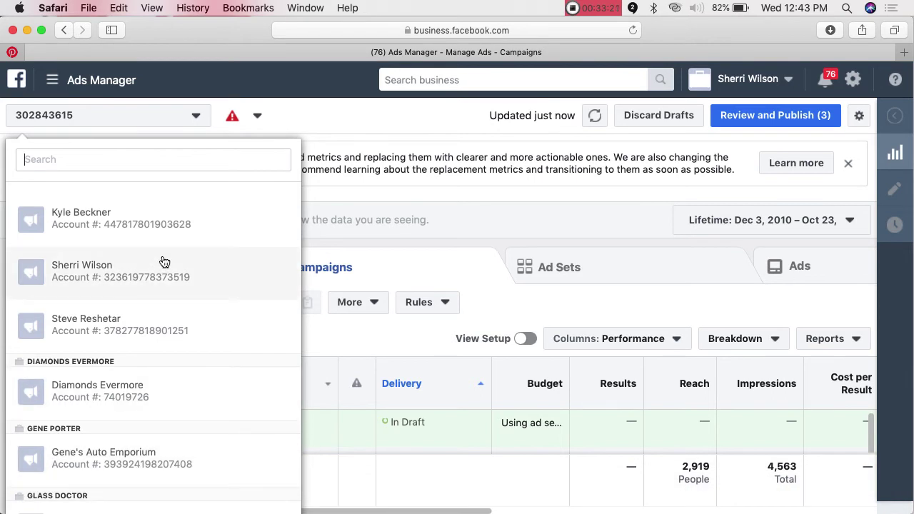
click(195, 220)
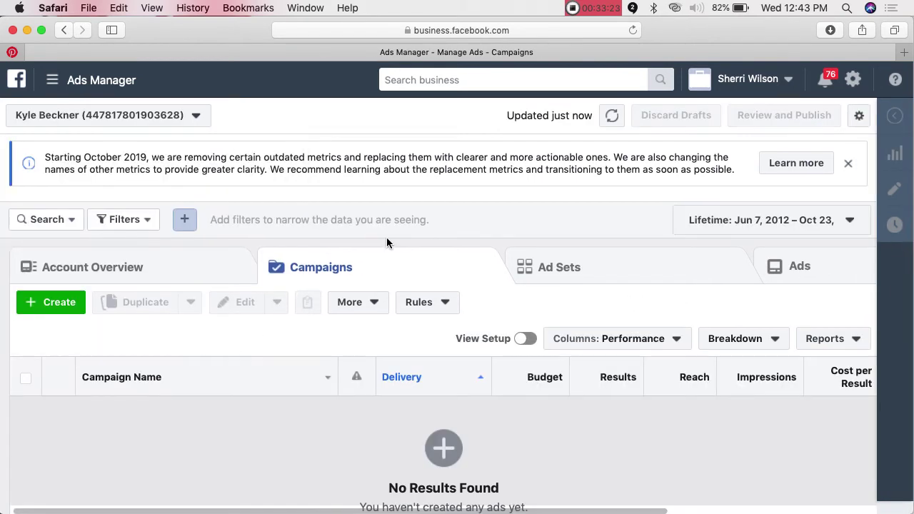
click(173, 120)
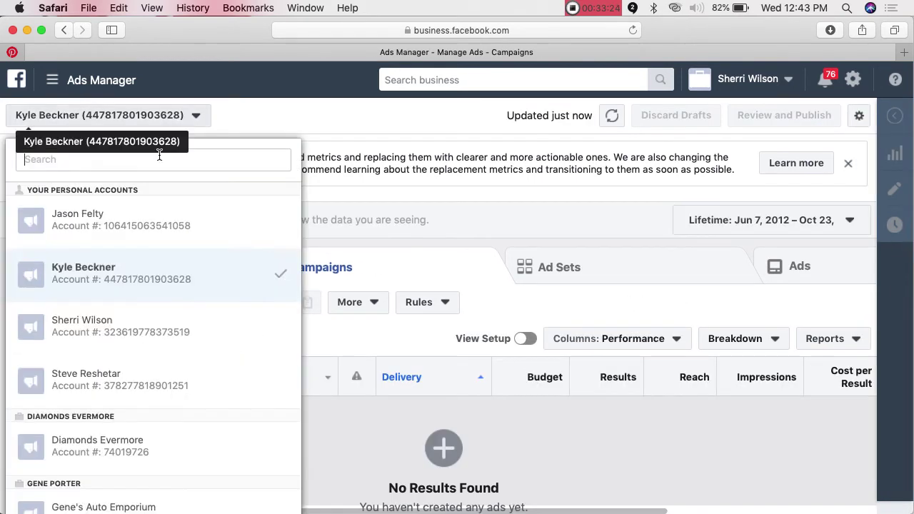
click(129, 326)
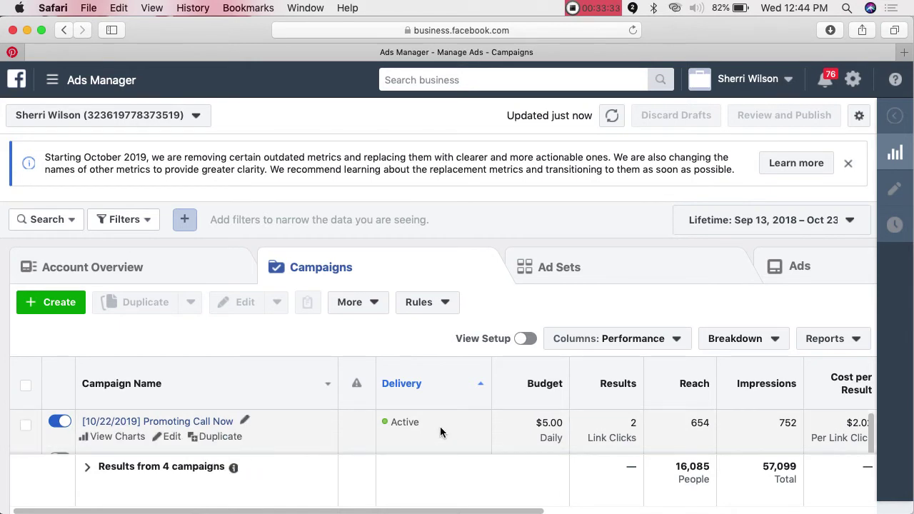
- Look through the account's campaign list and the performance charts of the "[10/22/2019] Promoting Call Now" campaign
scroll(439, 422, down, 2)
scroll(438, 422, up, 2)
scroll(439, 421, down, 2)
scroll(437, 422, up, 2)
scroll(438, 422, down, 2)
scroll(438, 422, up, 3)
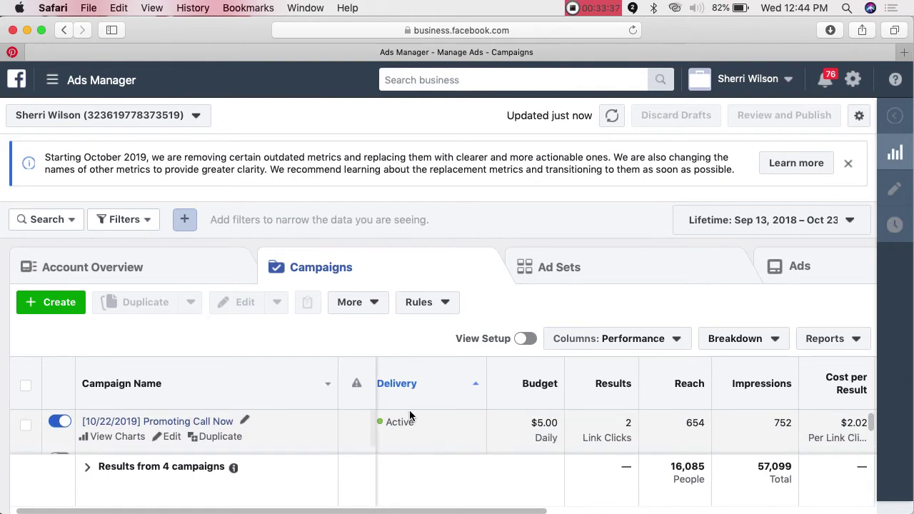
scroll(210, 324, down, 1)
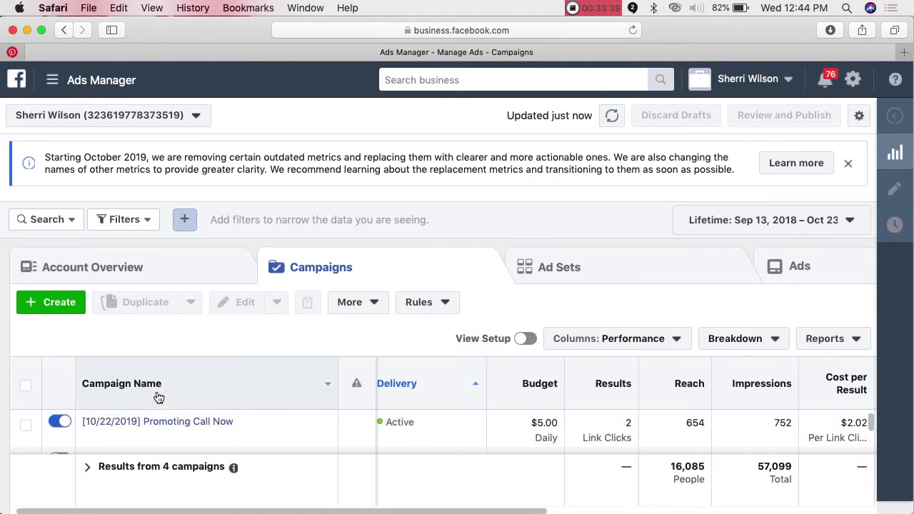
mouse_move(172, 428)
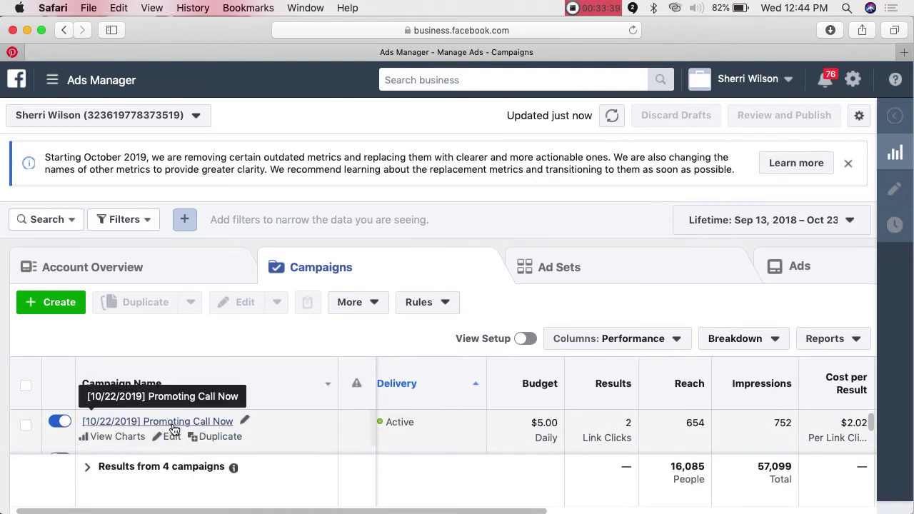
click(138, 437)
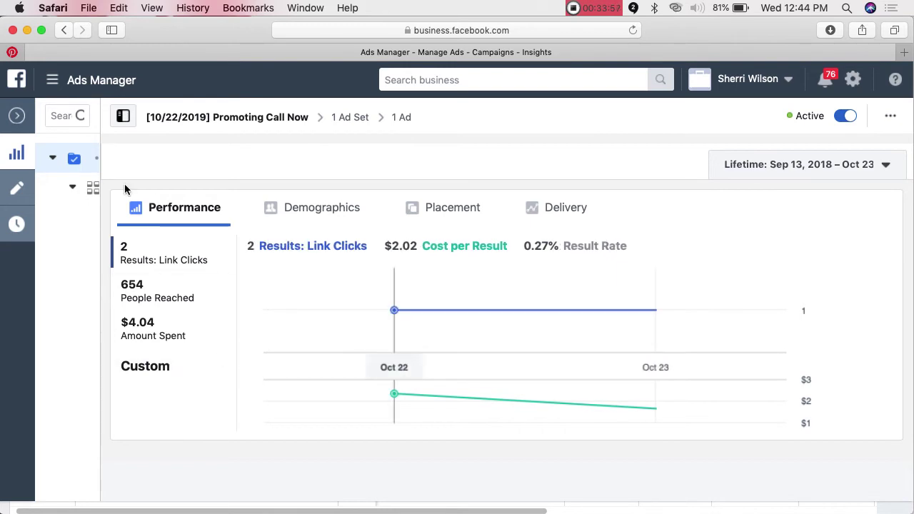
click(15, 117)
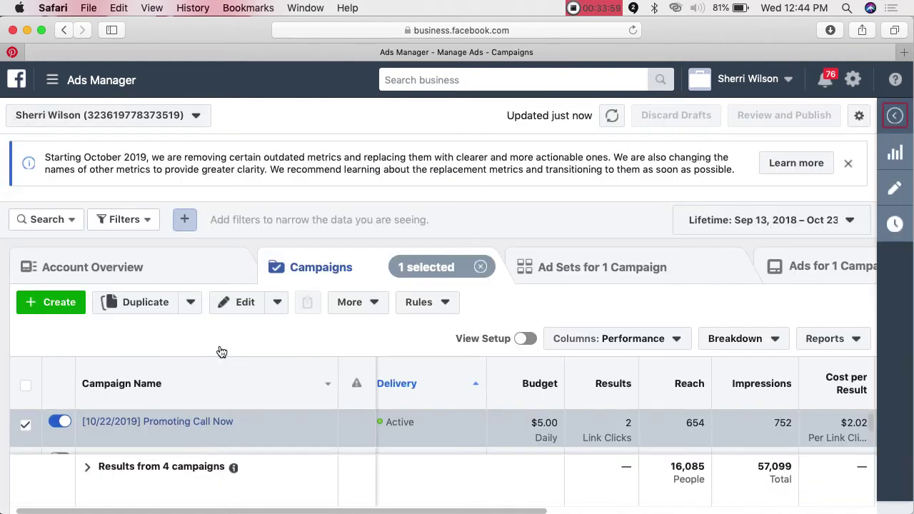
- Examine the performance and demographics charts of the "[10/22/2019] Promoting Call Now" campaign and return to the campaign list
scroll(282, 429, down, 5)
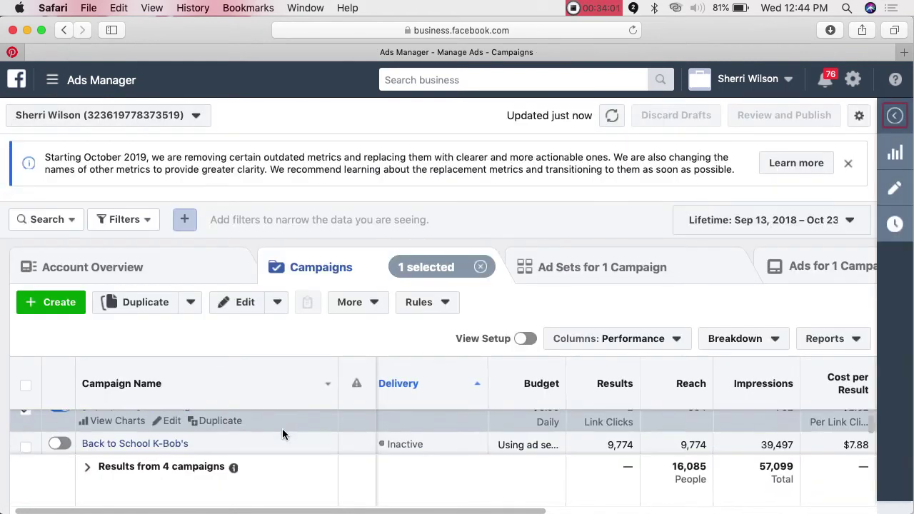
scroll(282, 428, up, 3)
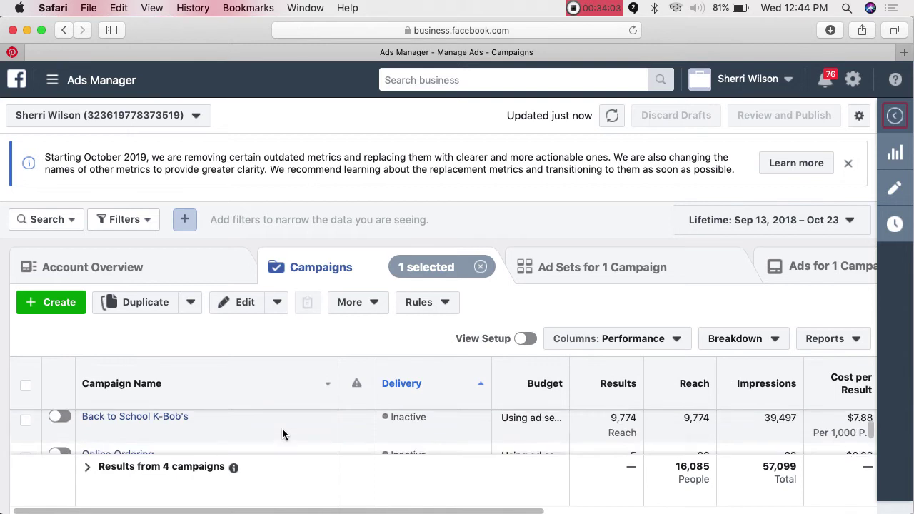
scroll(283, 429, up, 2)
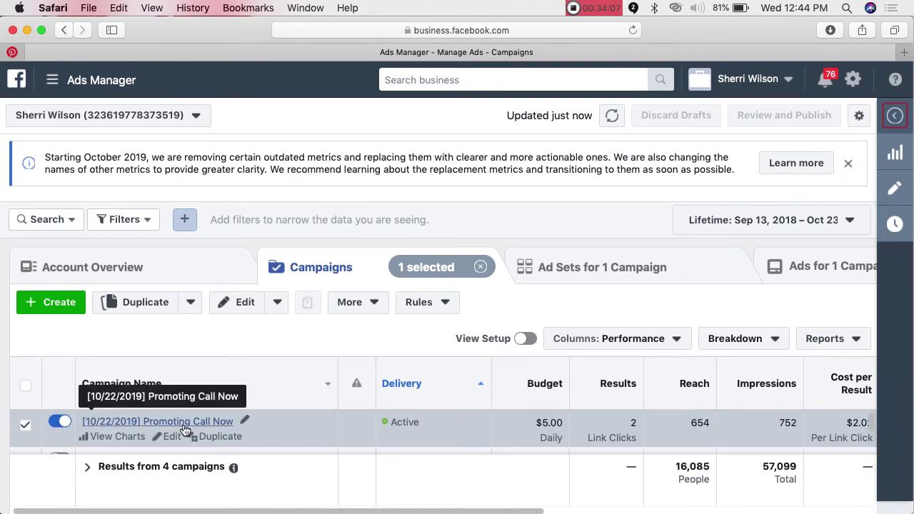
click(114, 437)
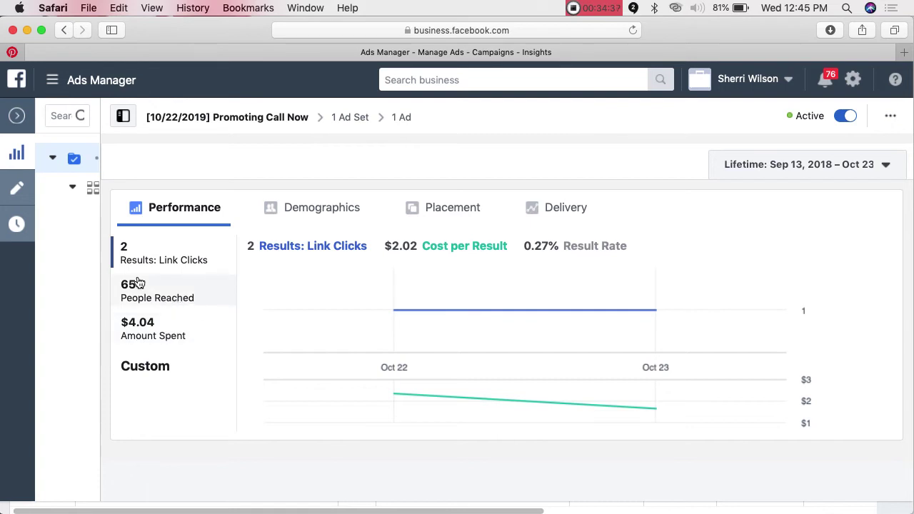
click(333, 216)
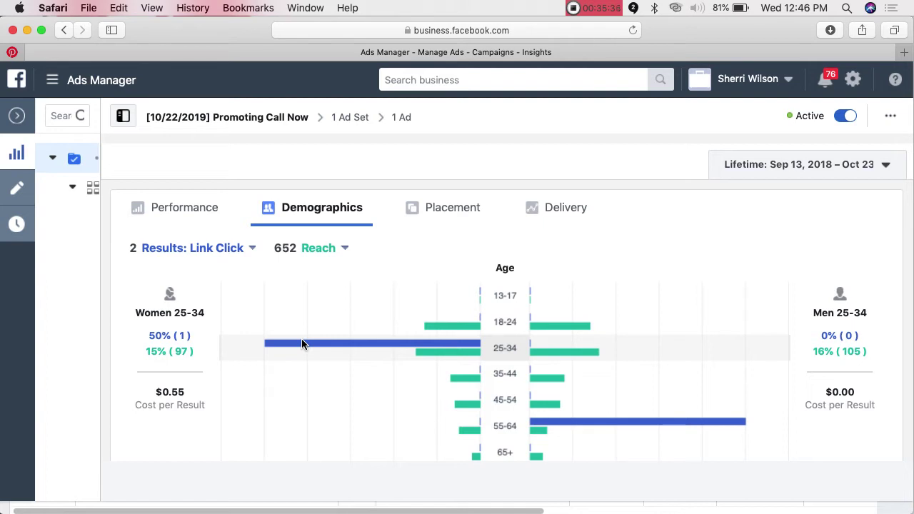
click(17, 116)
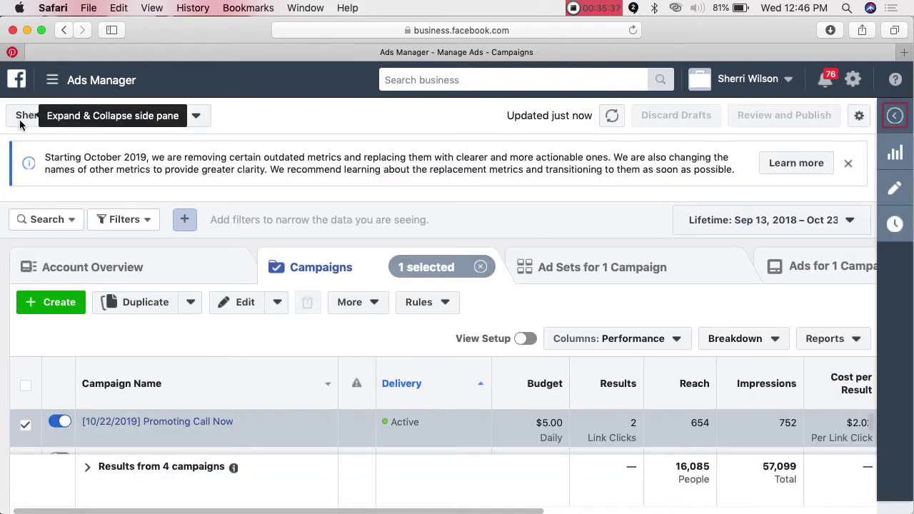
- View the ads of the selected "[10/22/2019] Promoting Call Now" campaign and switch to its list of ad sets
scroll(229, 410, down, 1)
scroll(230, 409, up, 1)
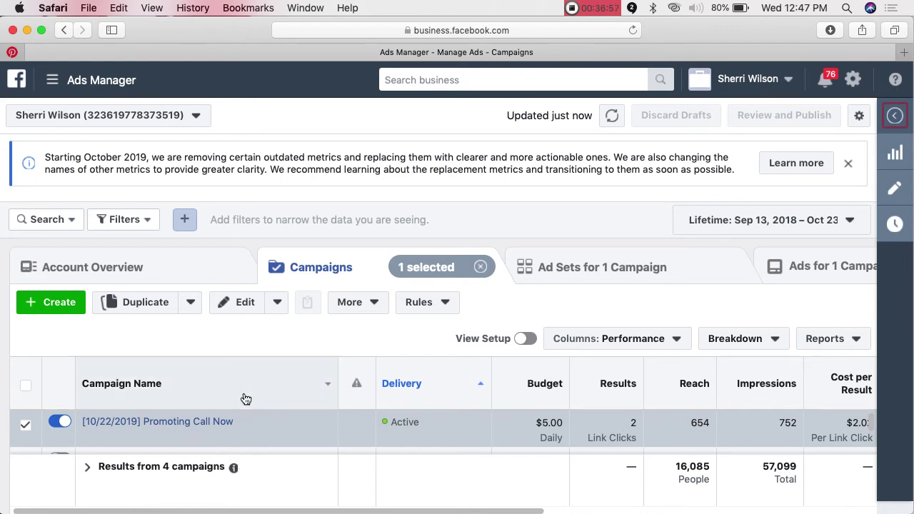
scroll(297, 416, down, 3)
scroll(297, 416, up, 3)
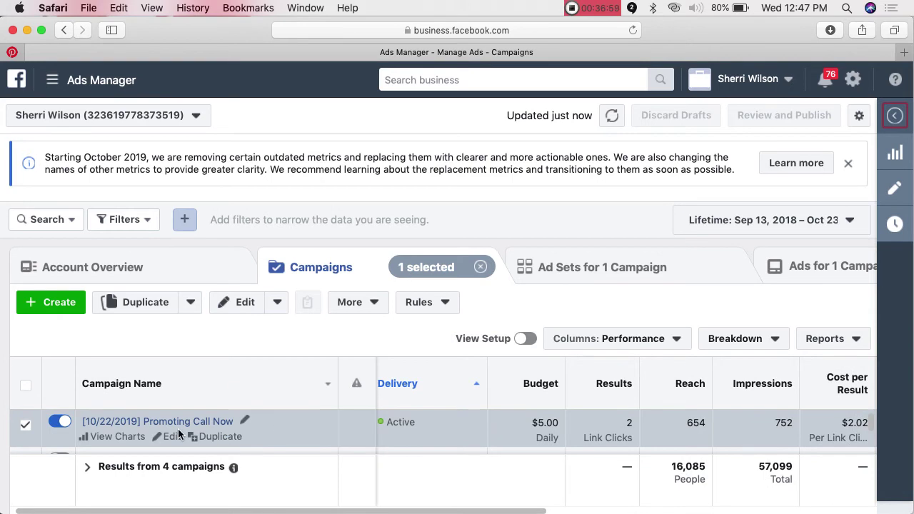
click(811, 269)
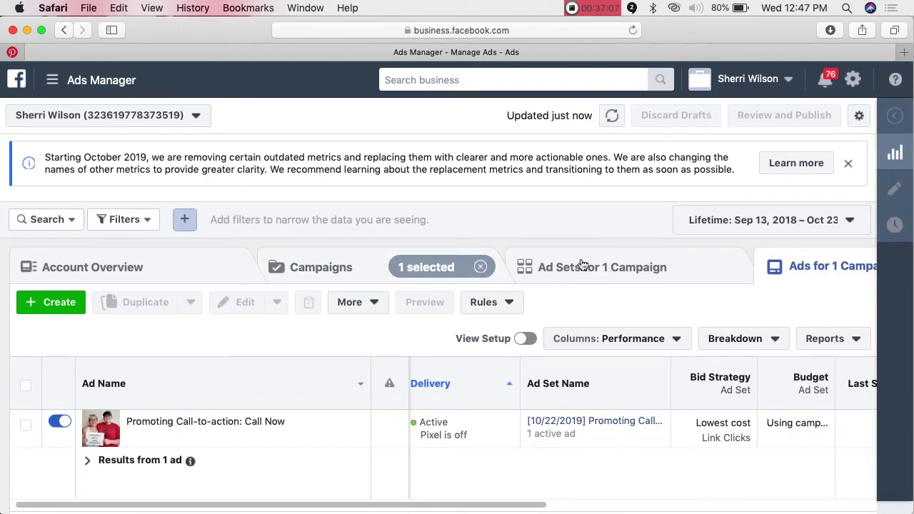
click(586, 257)
click(223, 422)
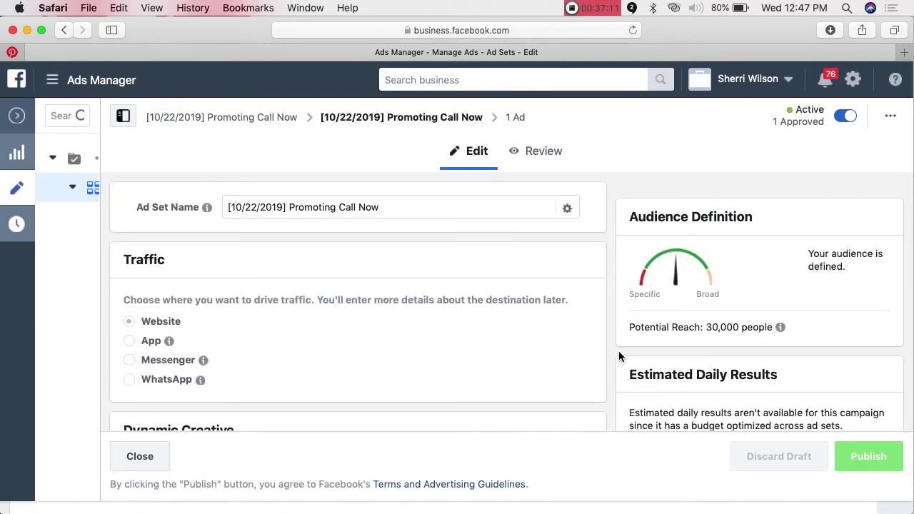
scroll(623, 350, down, 3)
click(143, 455)
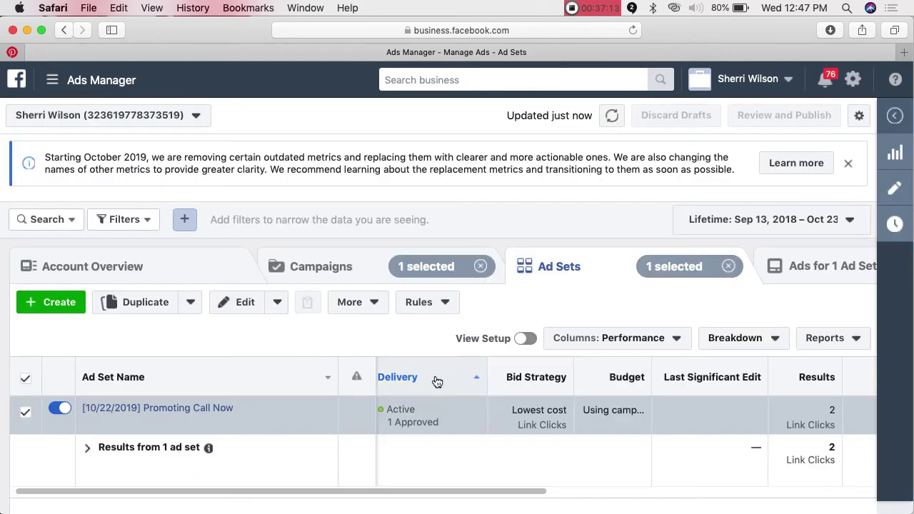
- Open the "[10/22/2019] Promoting Call Now" ad set for editing and go through its settings down to the audience locations
click(178, 422)
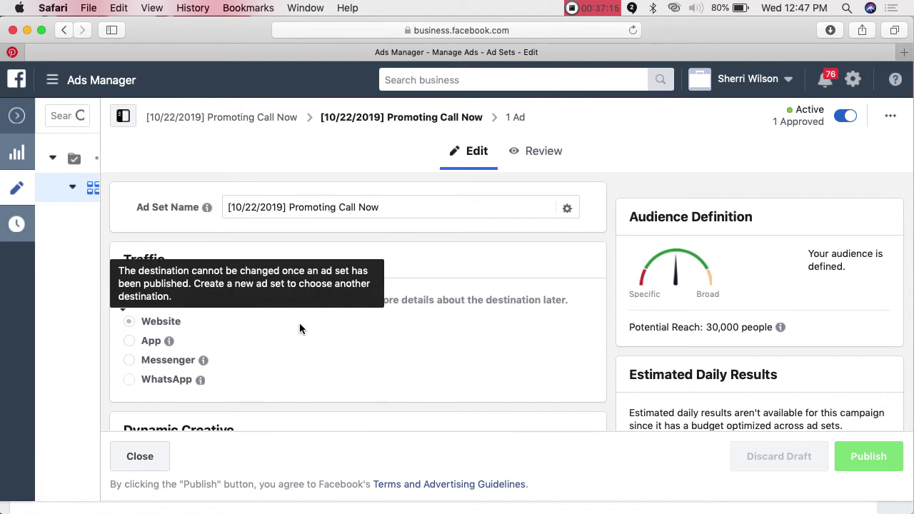
scroll(324, 323, down, 3)
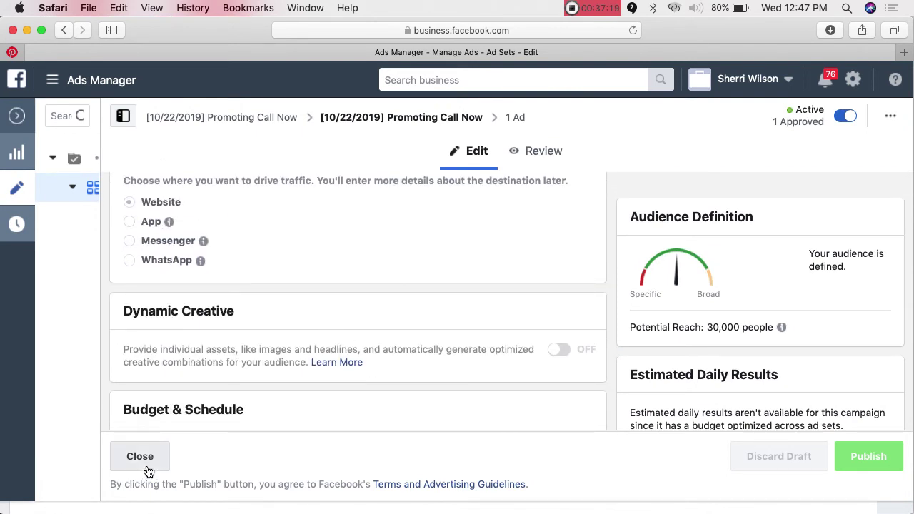
scroll(706, 368, down, 3)
scroll(706, 367, up, 2)
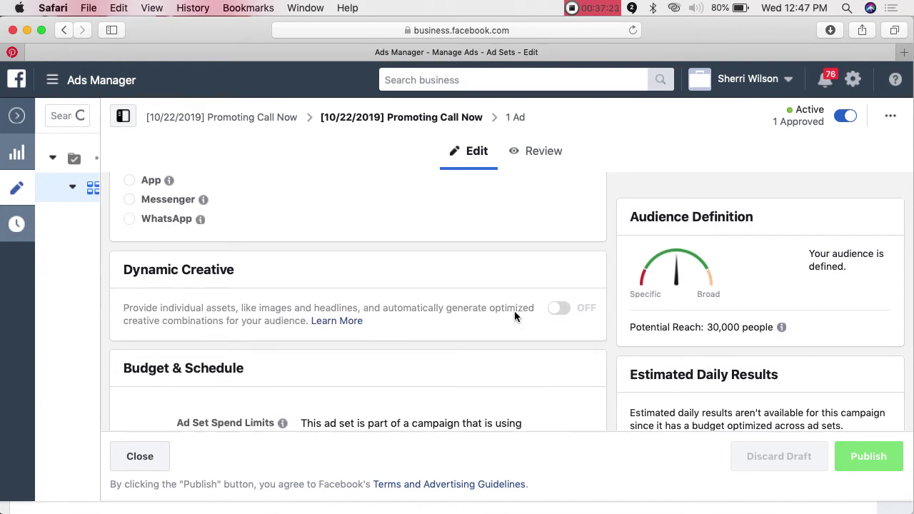
scroll(399, 306, down, 5)
scroll(400, 301, down, 8)
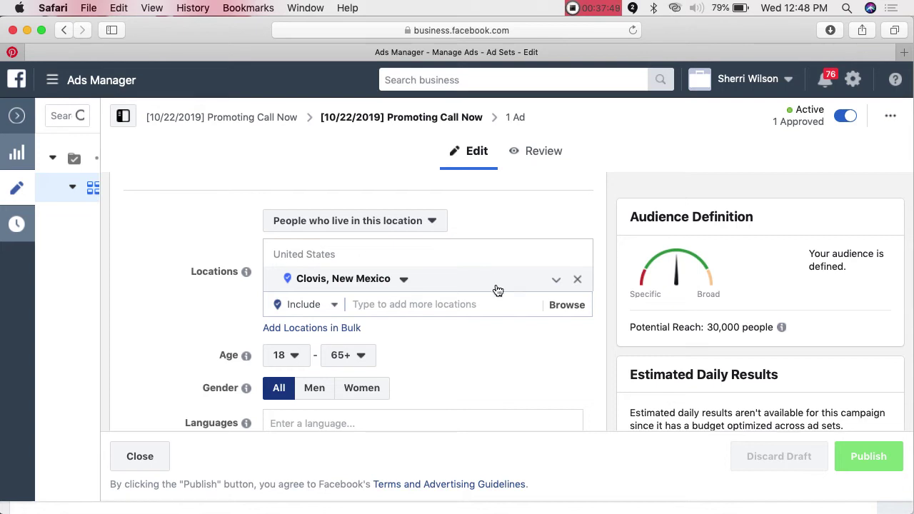
- Set a 10-mile radius around the Clovis, New Mexico location in the ad set's audience
scroll(490, 336, up, 4)
scroll(490, 336, down, 3)
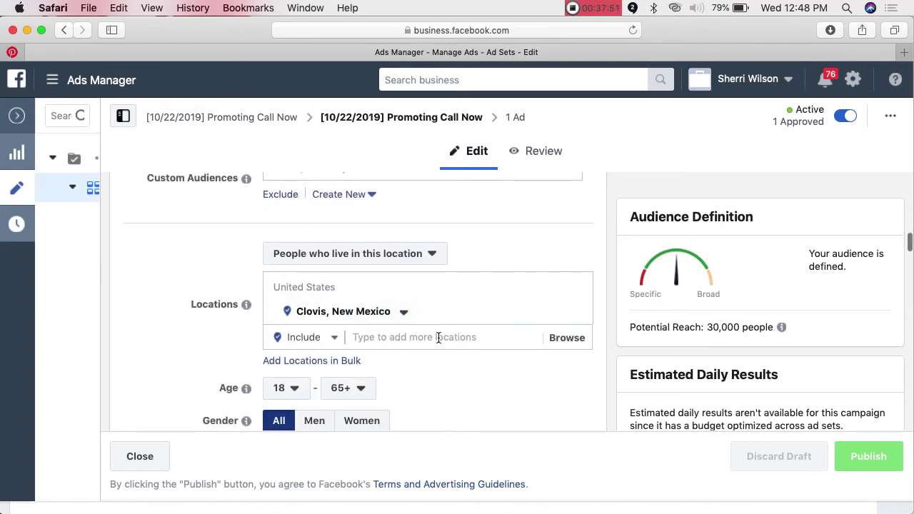
scroll(471, 369, down, 2)
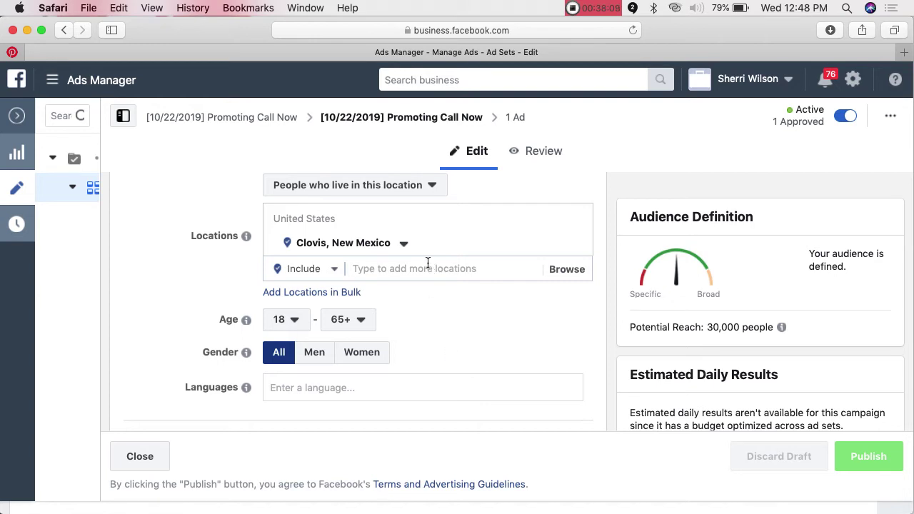
click(404, 243)
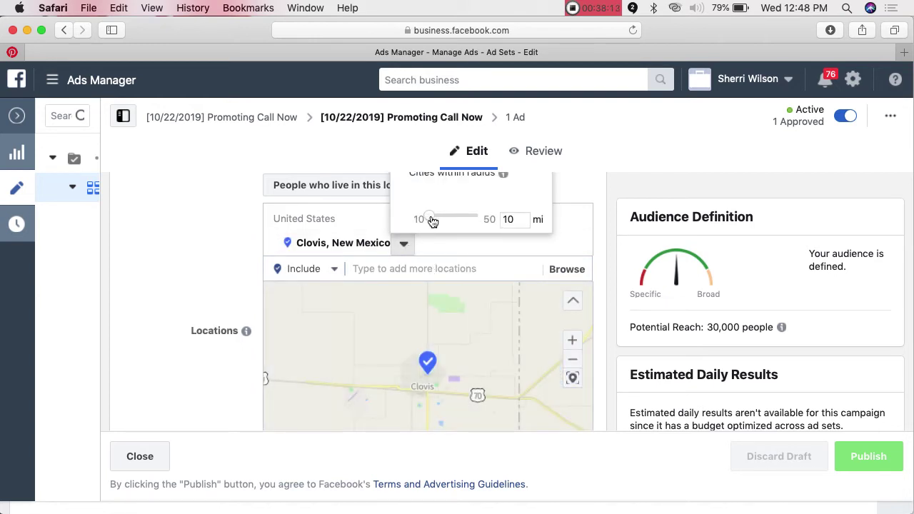
click(408, 355)
- Include Portales, New Mexico as an additional audience location with a 25-mile radius
click(441, 270)
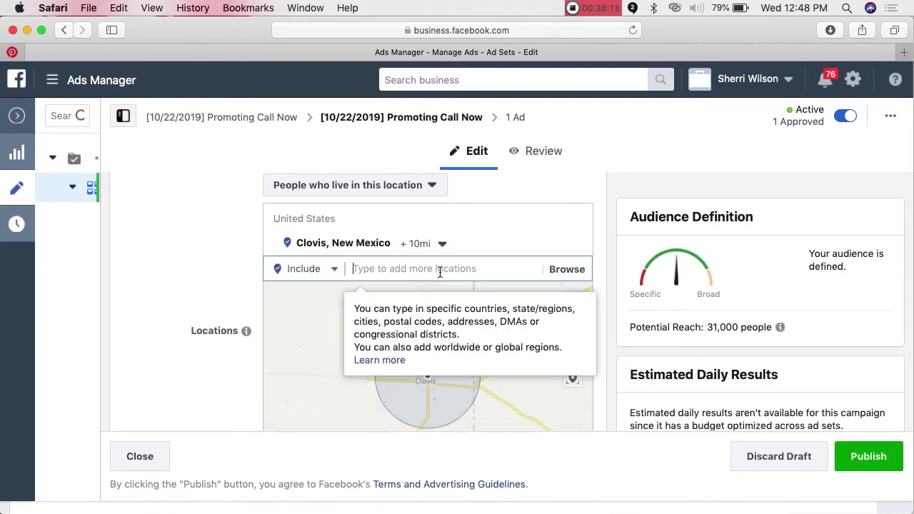
text(Por)
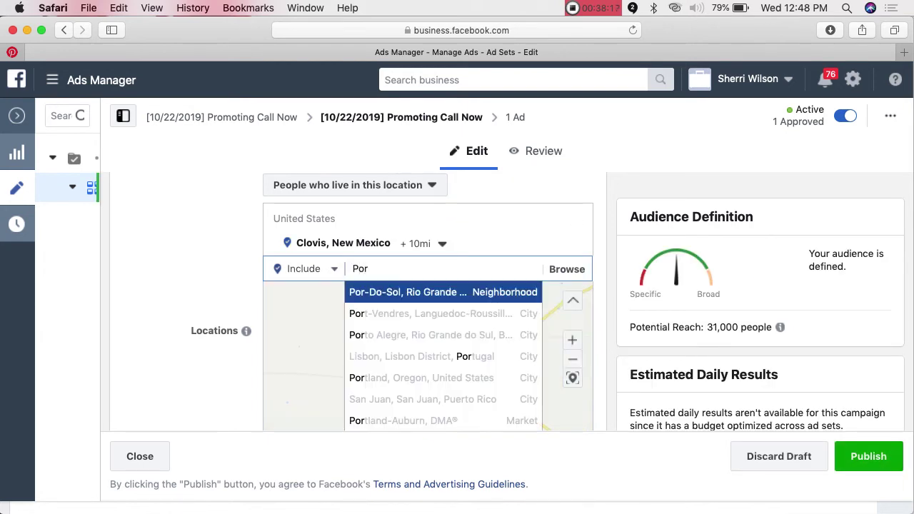
text(tales)
click(431, 293)
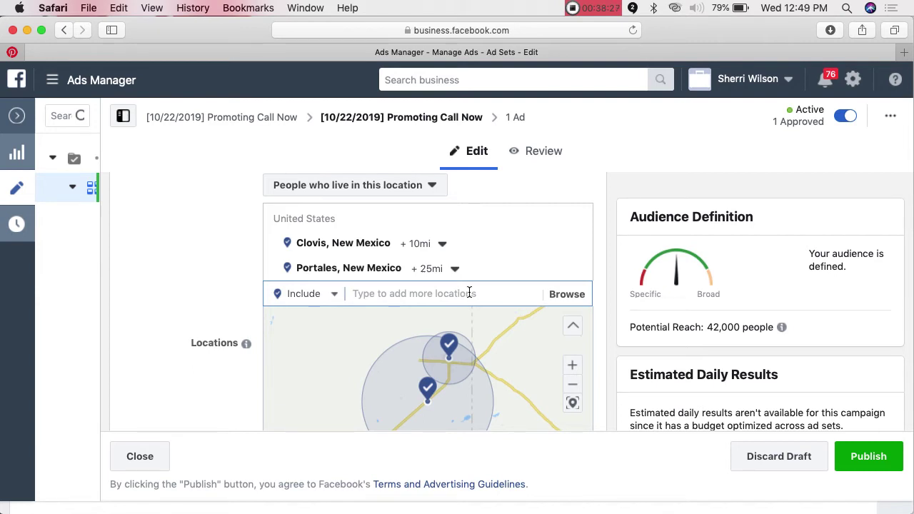
- Include Fort Sumner, New Mexico as an additional audience location with a 25-mile radius
text(Ft)
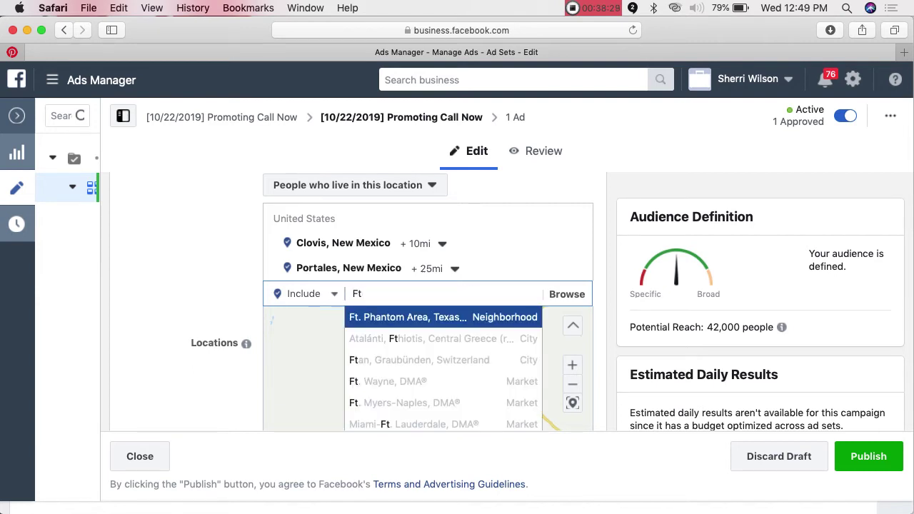
key(BackSpace)
text(ort Sumner)
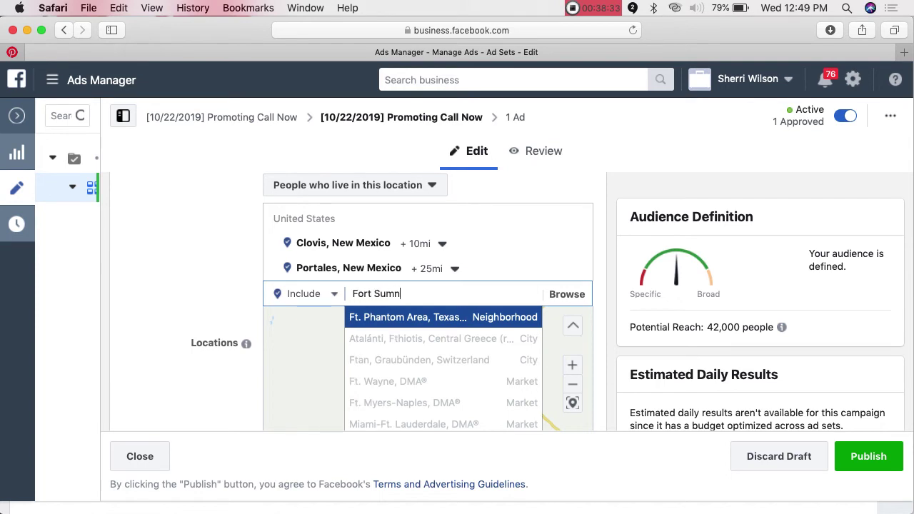
click(464, 319)
- Add Santa Rosa, New Mexico to the included audience locations with a 25-mile radius
text(San)
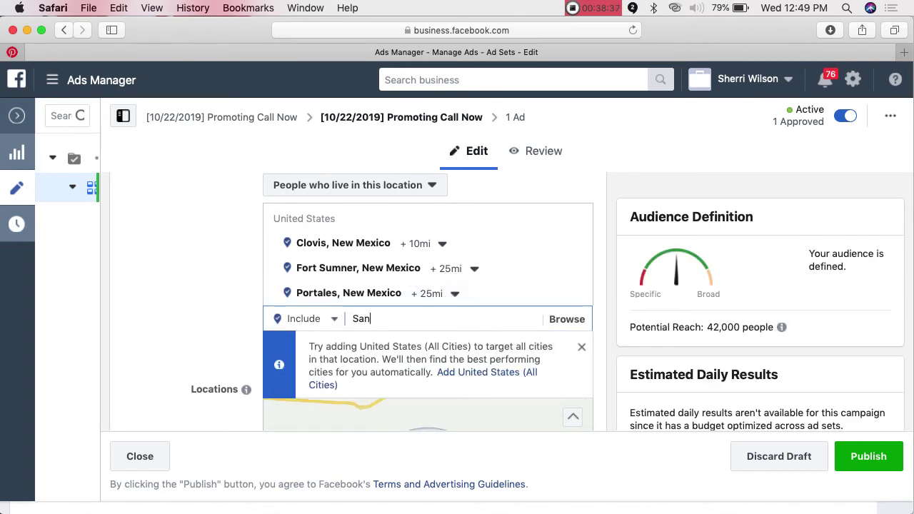
text(ta Rosa)
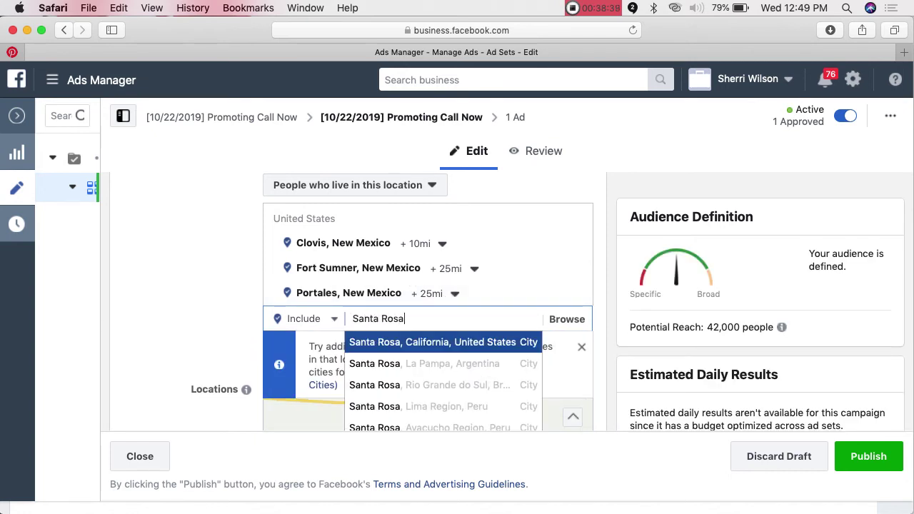
text( New)
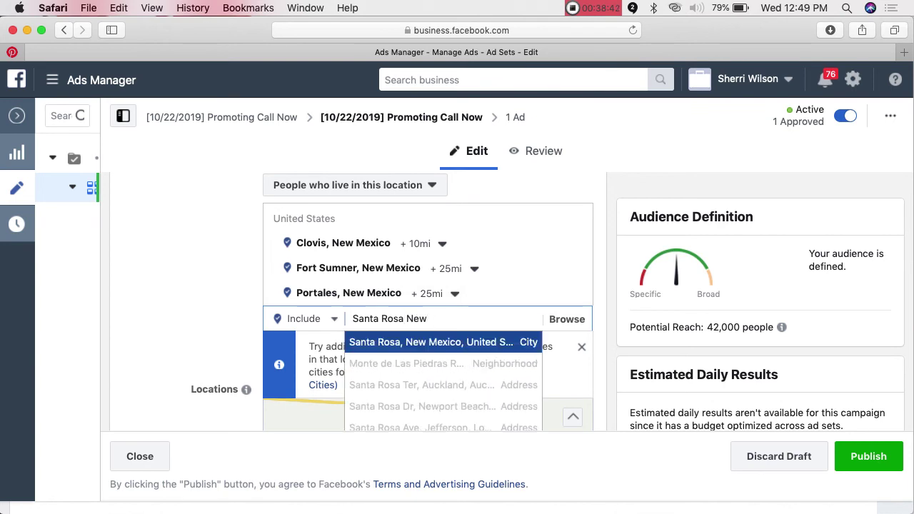
click(433, 343)
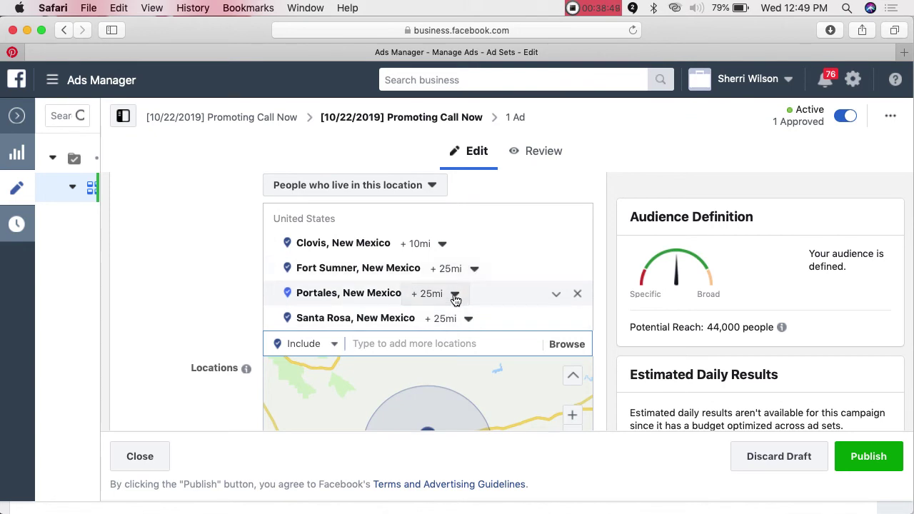
- Inspect the Clovis and Portales coverage circles on the audience map and set the Portales radius to 15 miles
scroll(505, 374, down, 5)
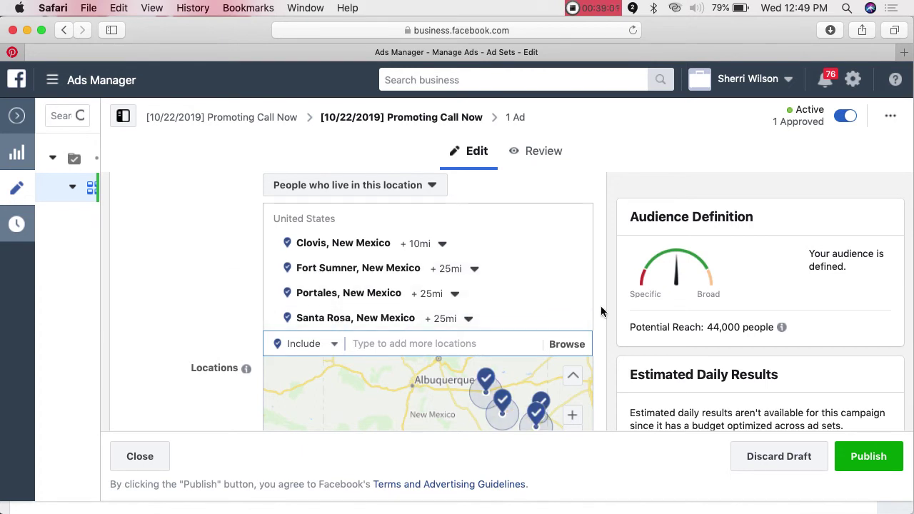
scroll(603, 308, down, 1)
scroll(603, 309, down, 3)
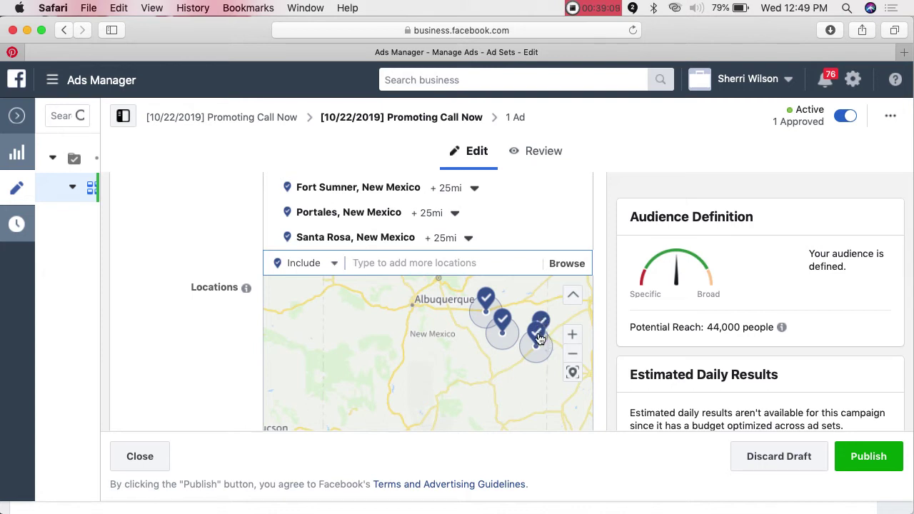
scroll(544, 323, down, 1)
click(541, 287)
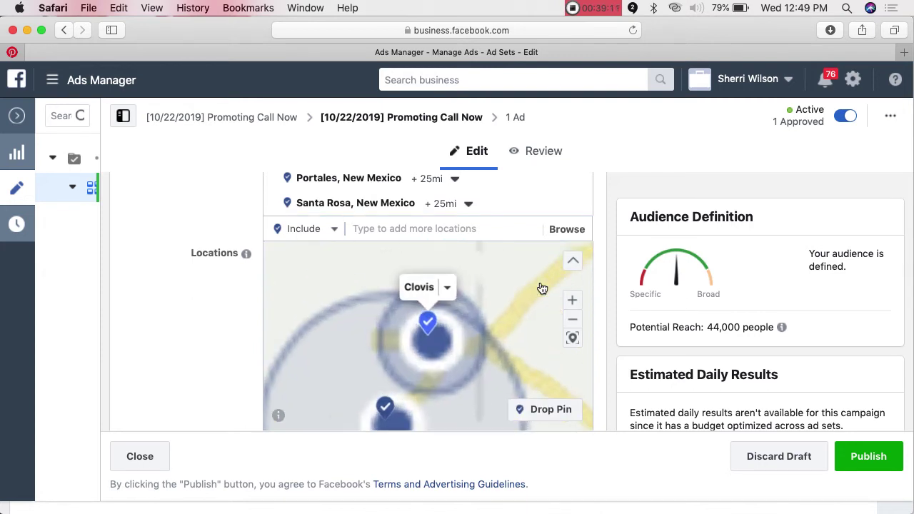
click(383, 406)
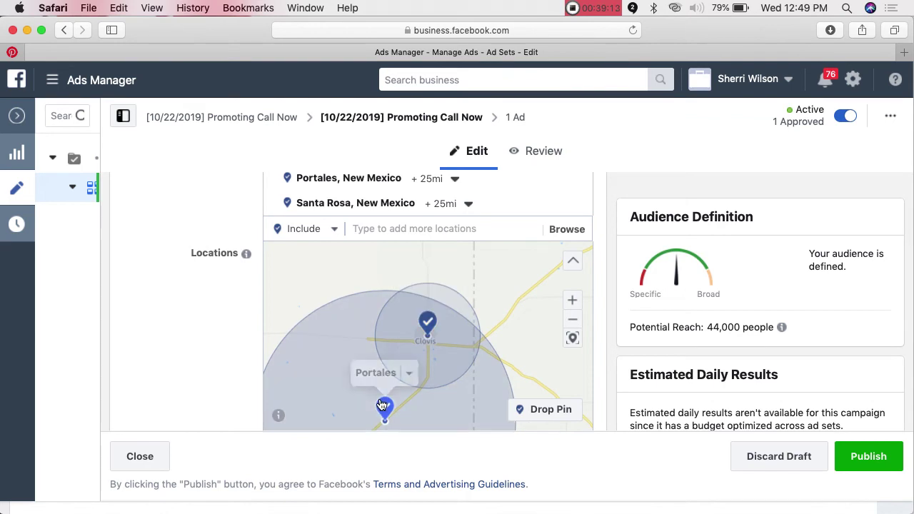
click(455, 180)
drag(463, 279, 452, 276)
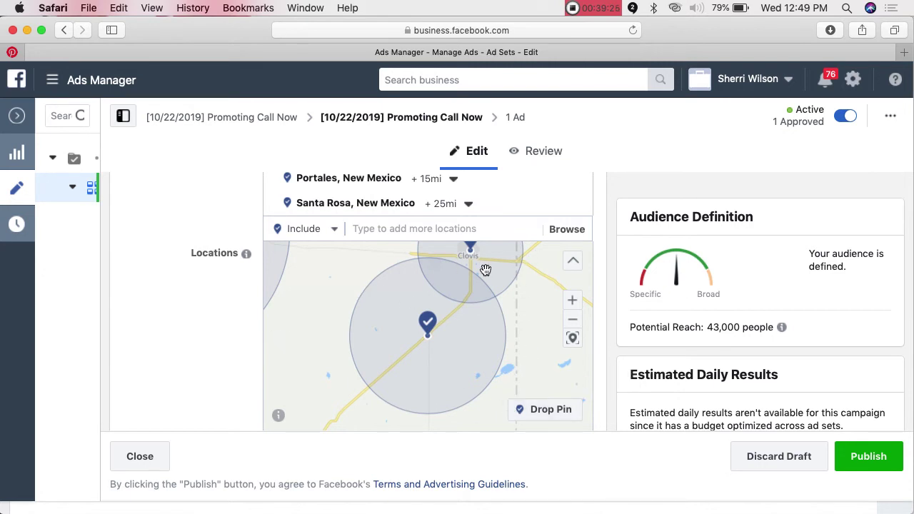
scroll(465, 272, down, 3)
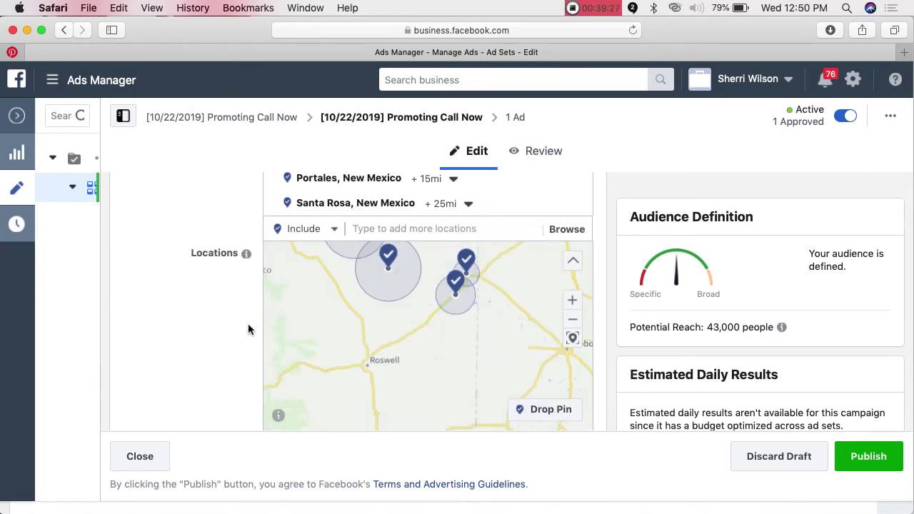
scroll(247, 325, up, 2)
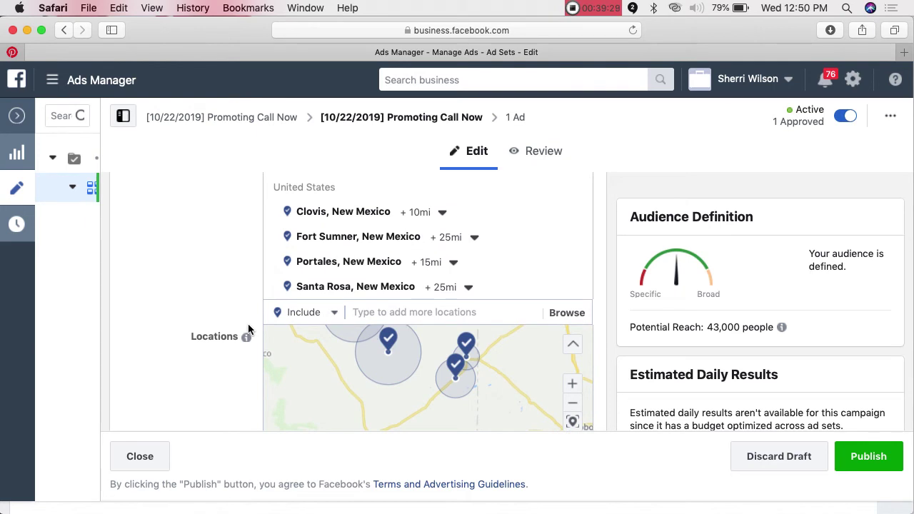